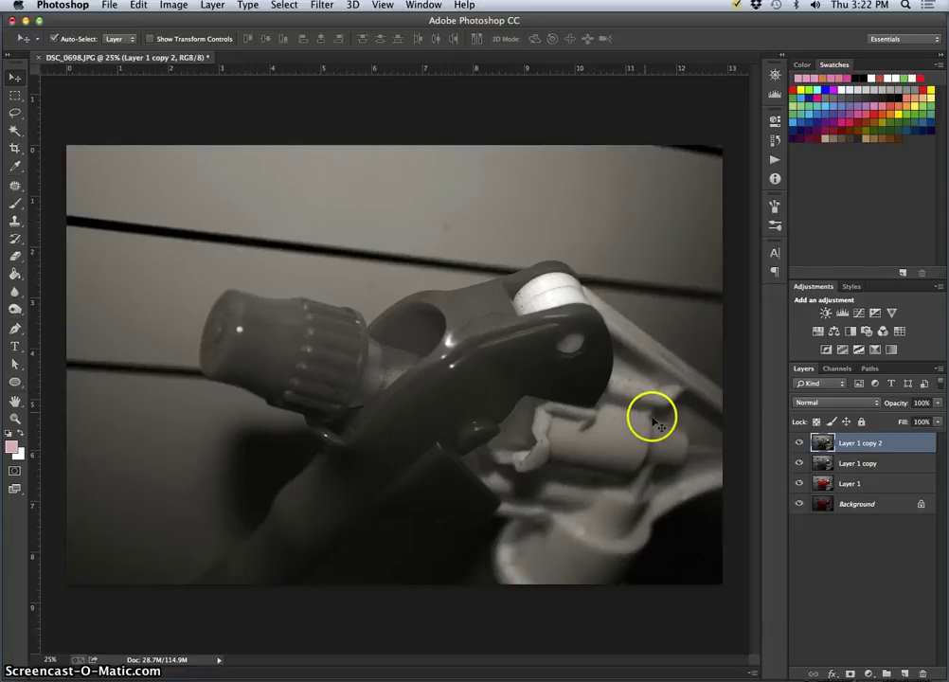
Save the layered photo as 'Karl Contrast 1.psd' in Photoshop format on the Desktop.
left_click(110, 5)
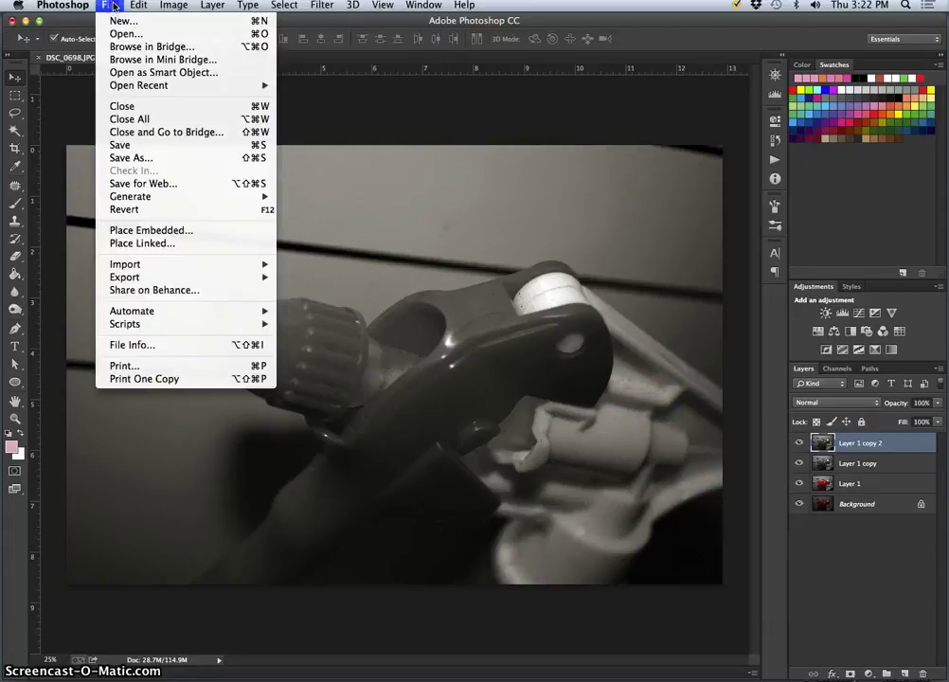
left_click(140, 145)
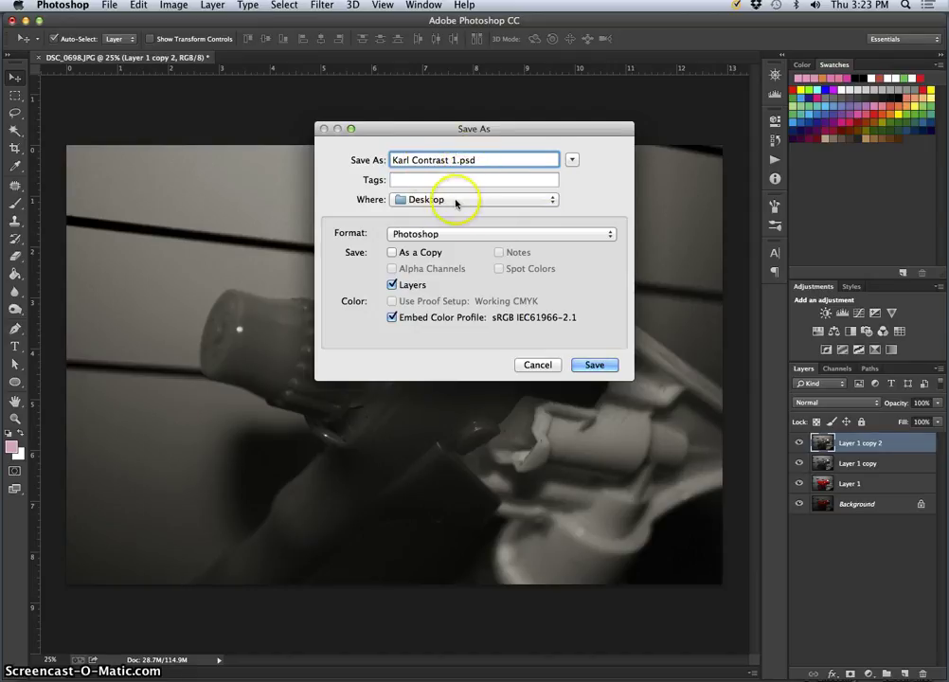
left_click(452, 199)
left_click(449, 248)
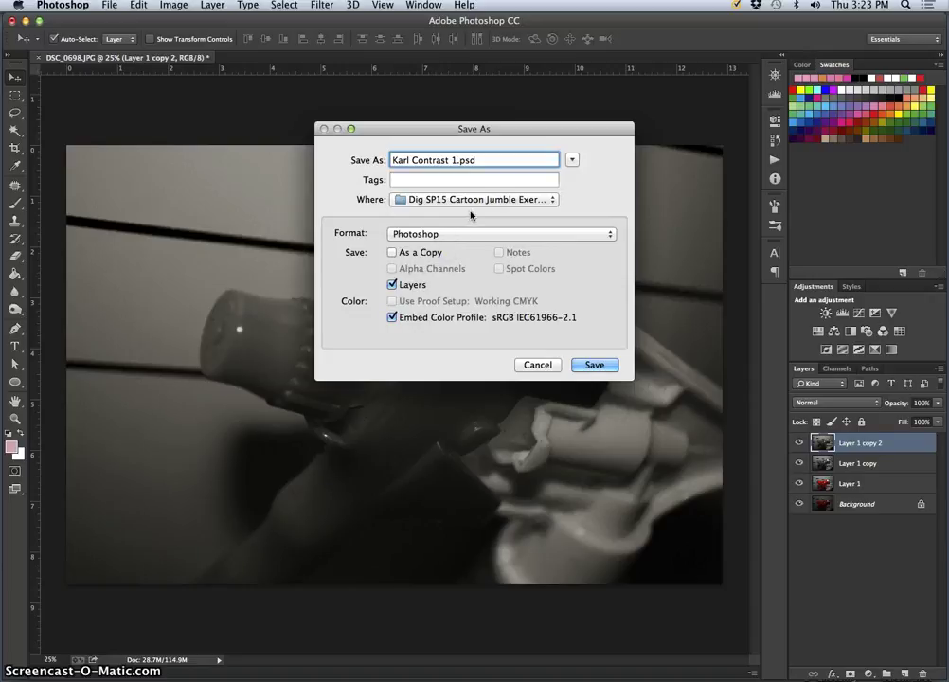
left_click(470, 201)
left_click(462, 212)
left_click(597, 364)
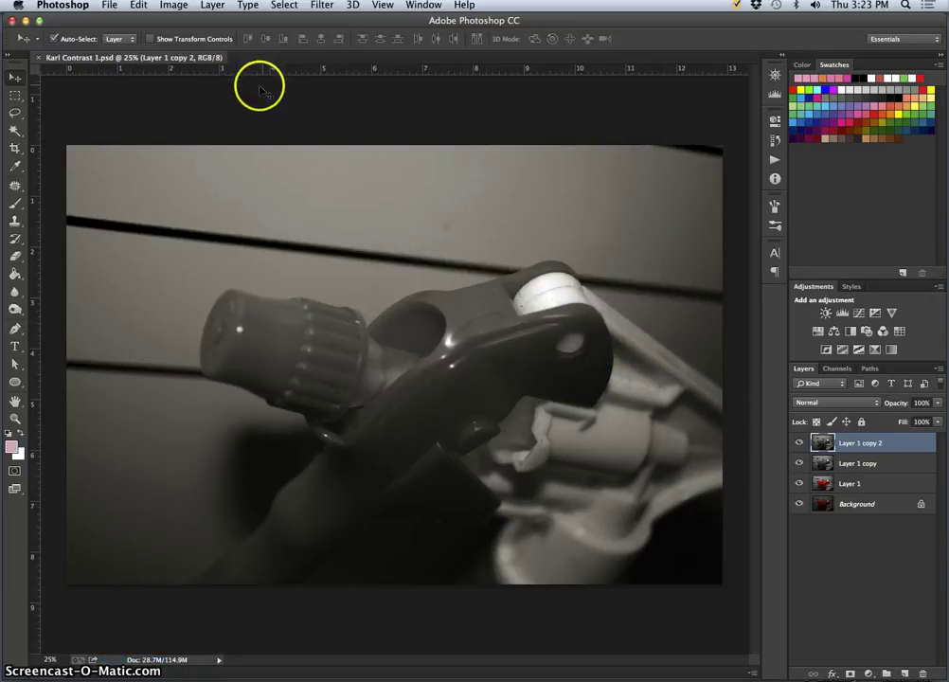
Close Karl Contrast 1.psd, quit Photoshop, and reopen DSC_0691.JPG in Adobe Photoshop CC.
left_click(39, 58)
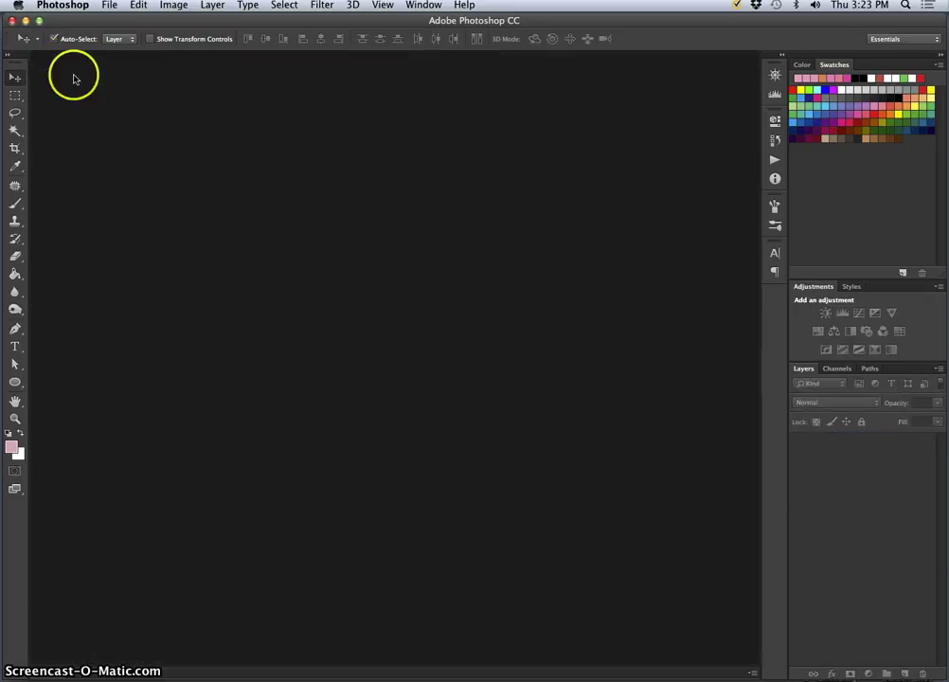
key("super+q")
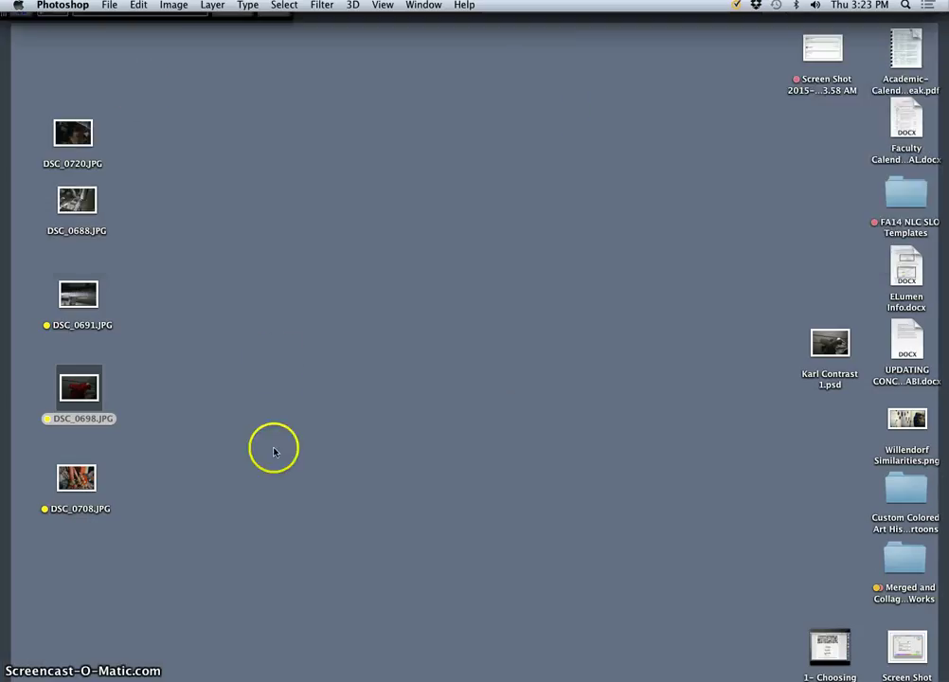
right_click(77, 293)
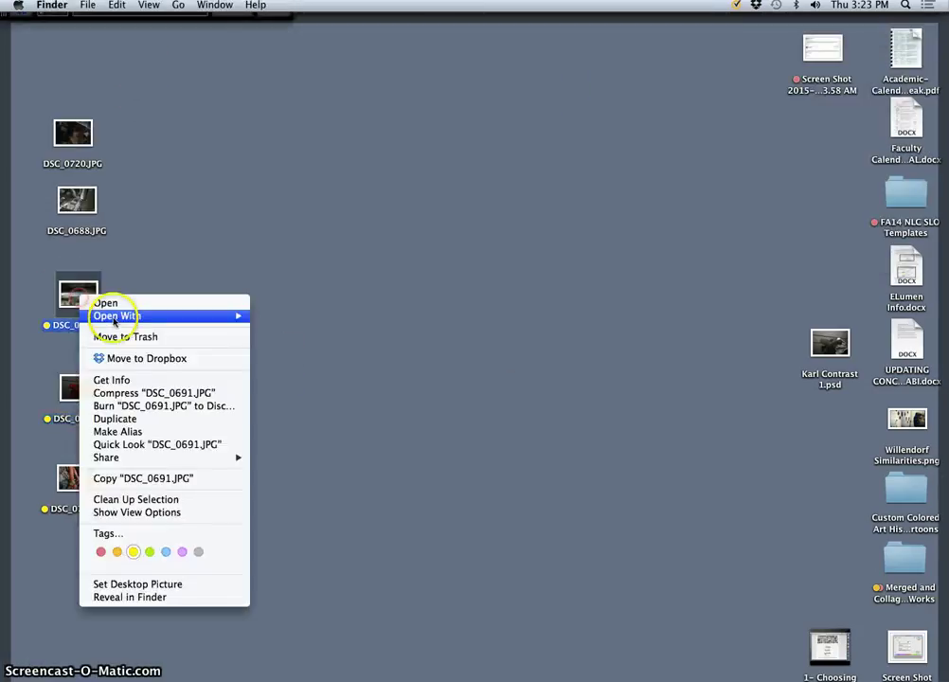
mouse_move(122, 315)
left_click(315, 382)
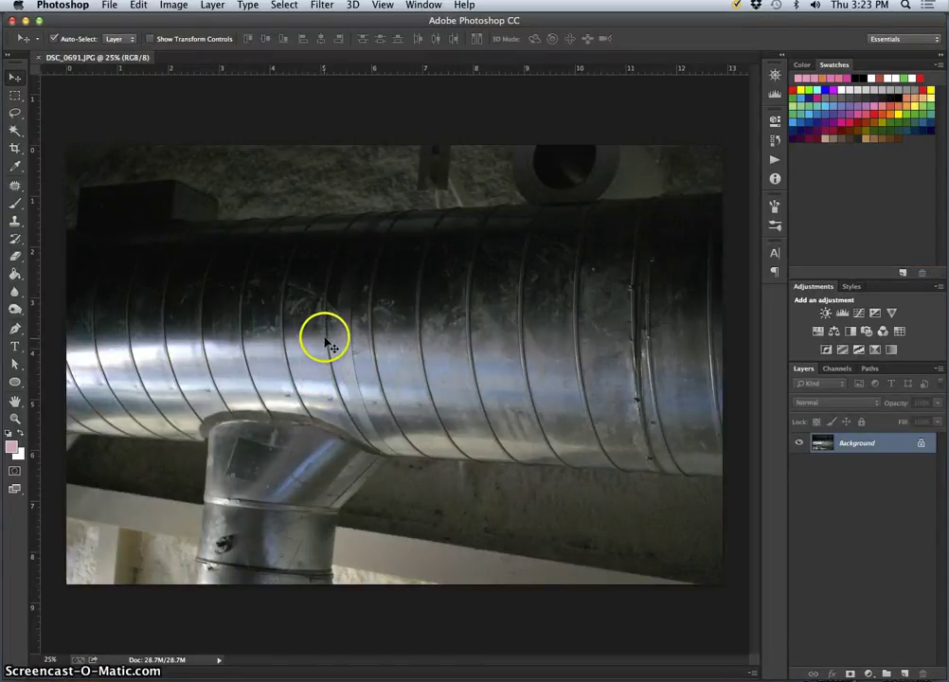
key("F11")
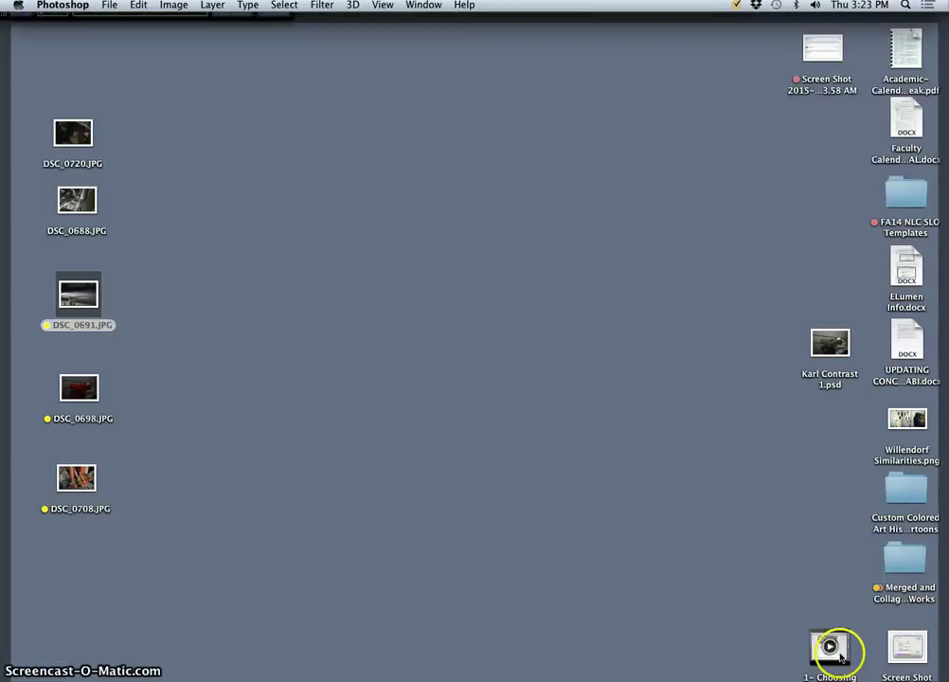
Review the Preview screenshot showing Hue 32, Saturation 5 with Colorize, then close it.
left_click(833, 52)
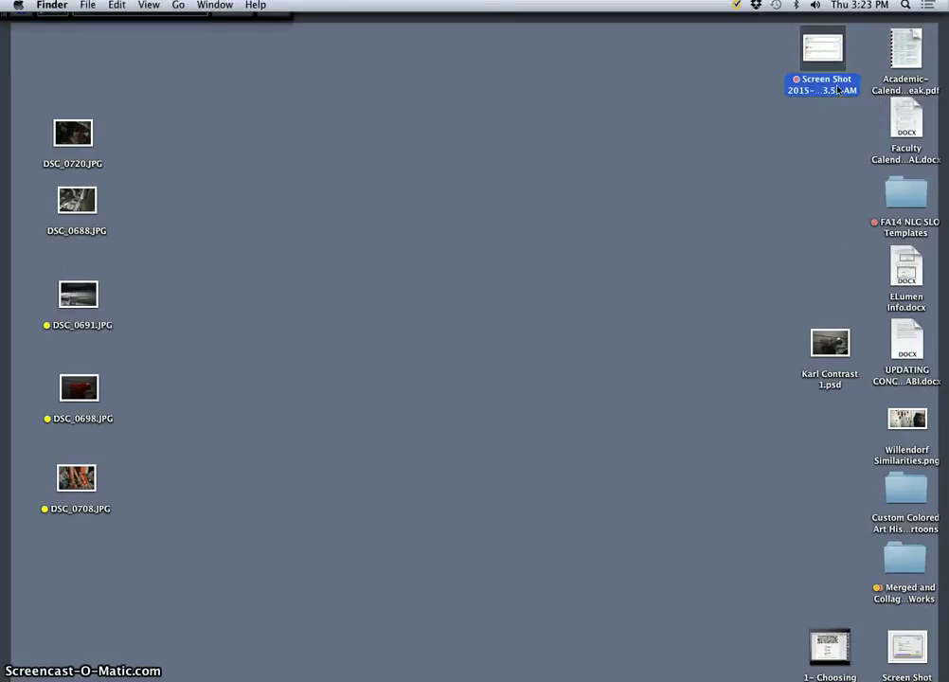
double_click(914, 633)
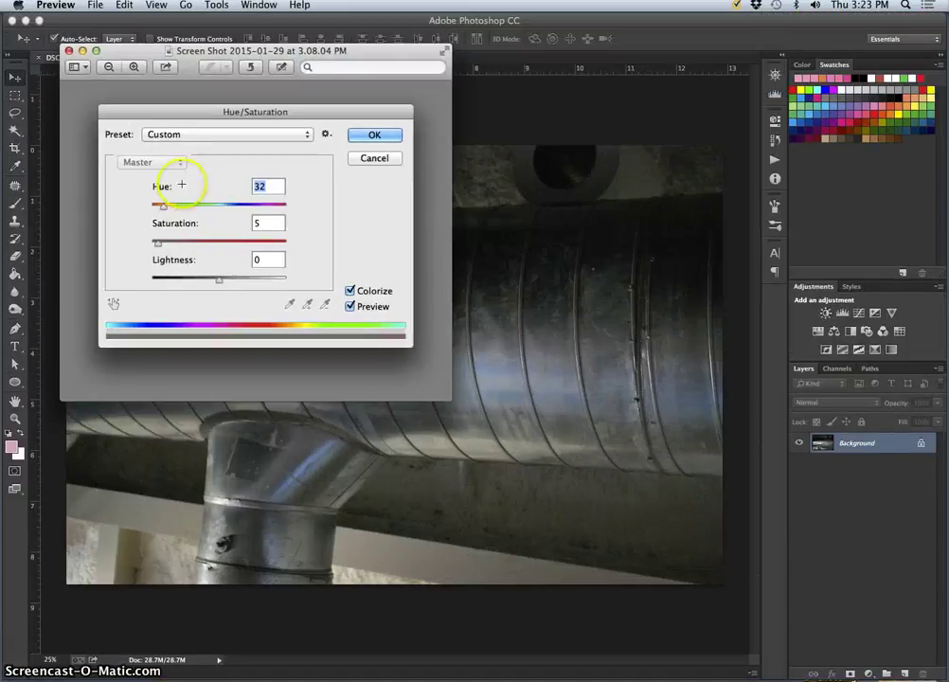
left_click(68, 50)
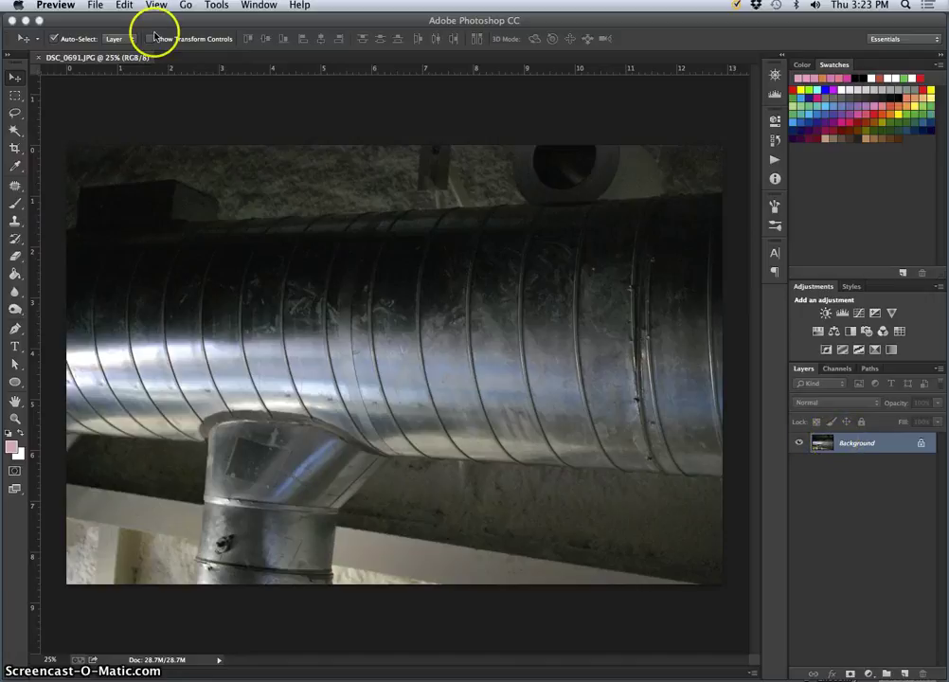
Discard a trial Background copy and create Layer 1 from the Background with Cmd+J.
left_click(244, 26)
left_click(213, 4)
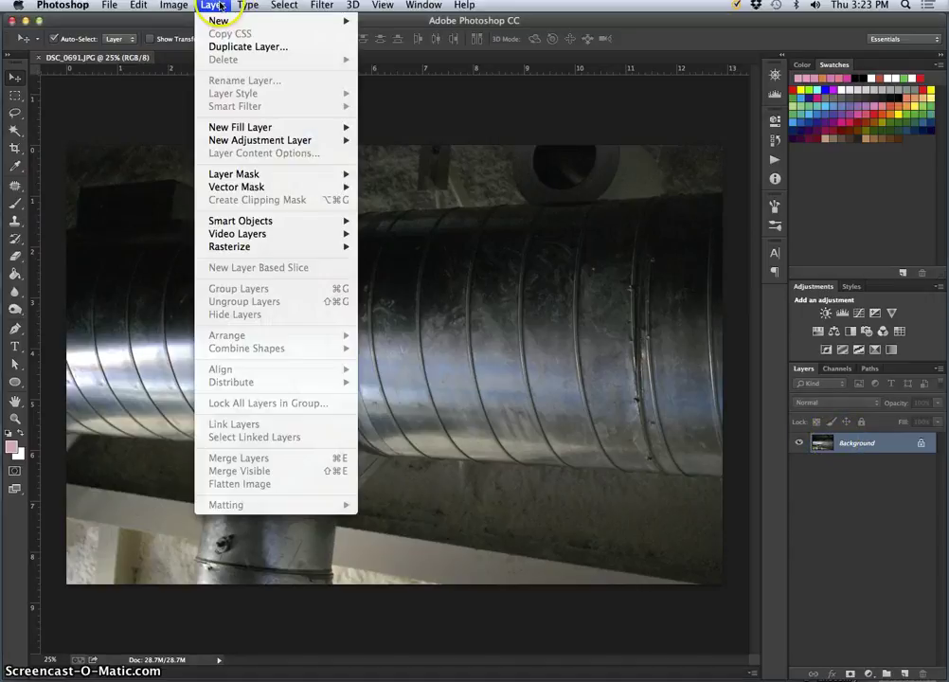
left_click(248, 46)
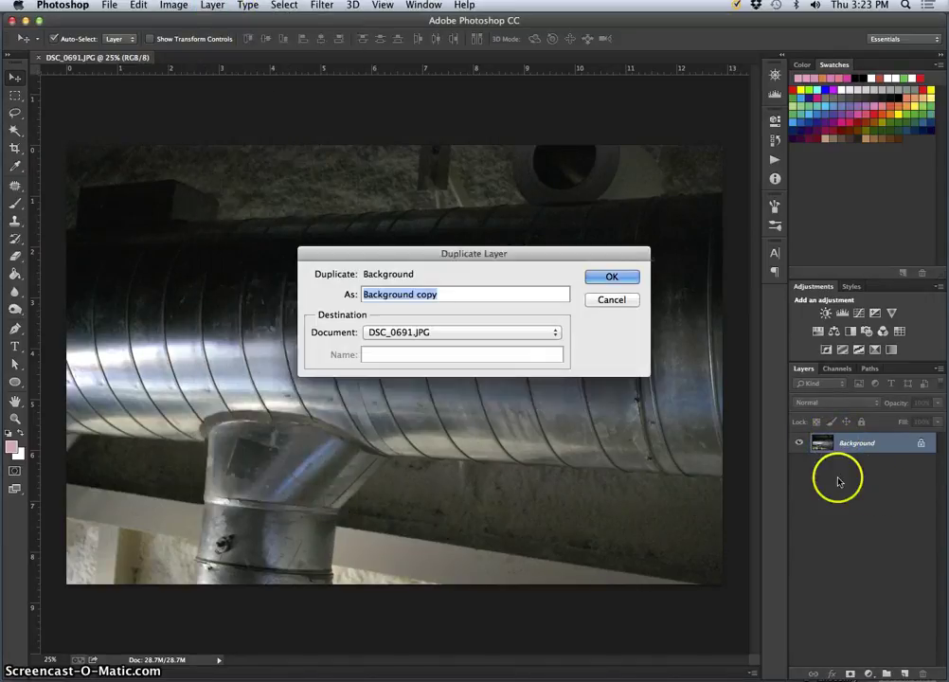
left_click(612, 276)
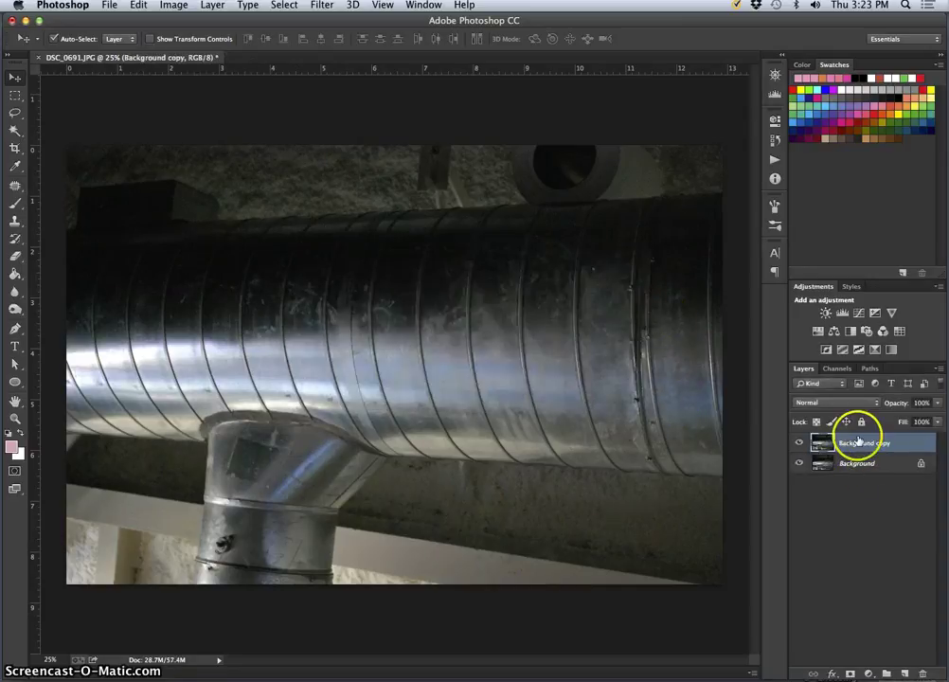
key("Delete")
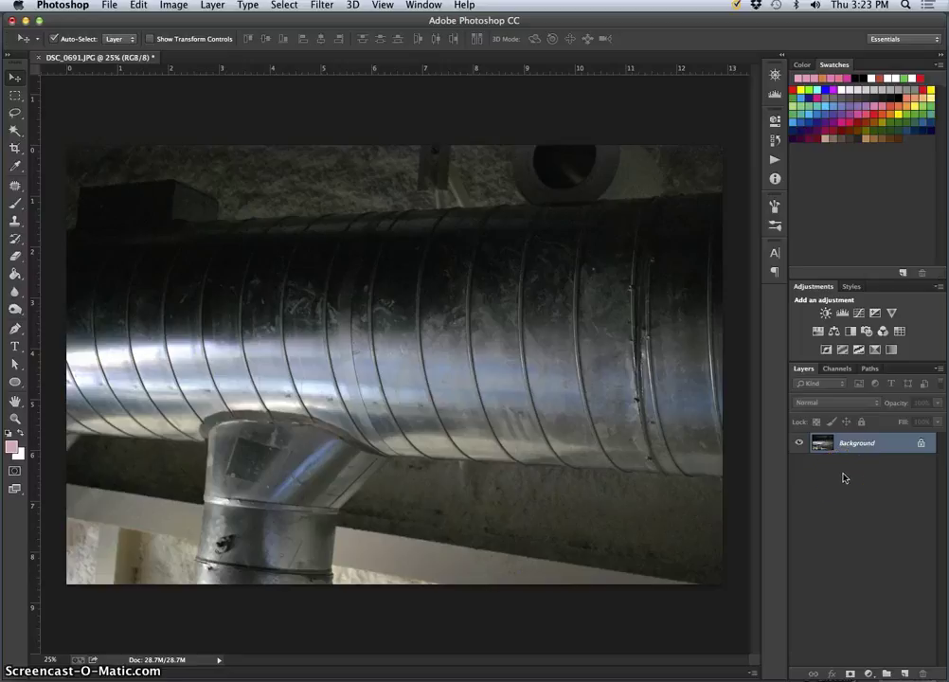
key("ctrl+j")
left_click(854, 445)
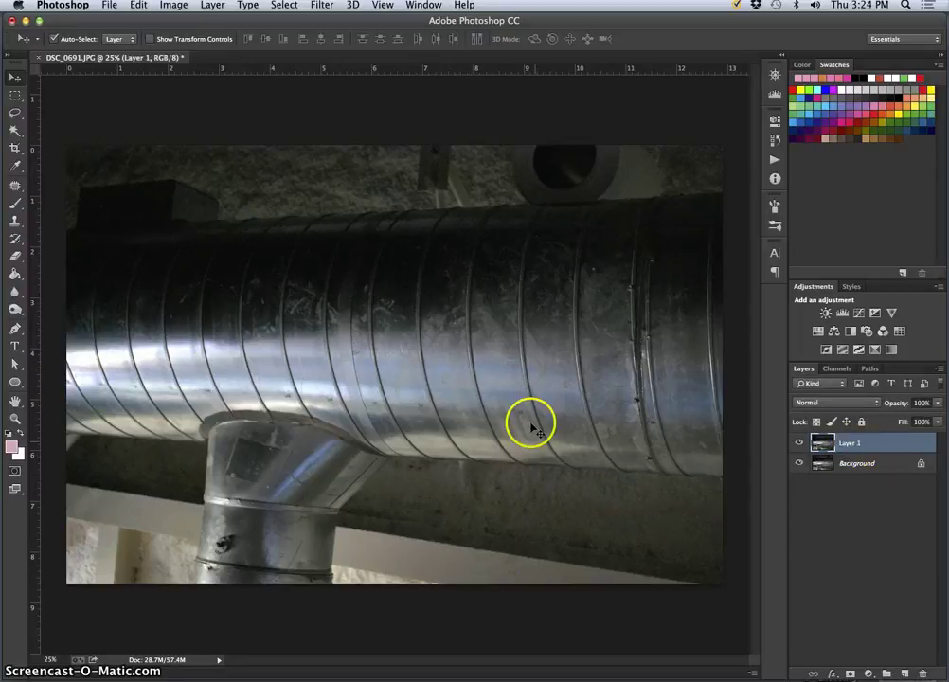
Apply Levels to Layer 1 with input black 1, midtones 1.04 and white 252.
left_click(180, 6)
mouse_move(196, 47)
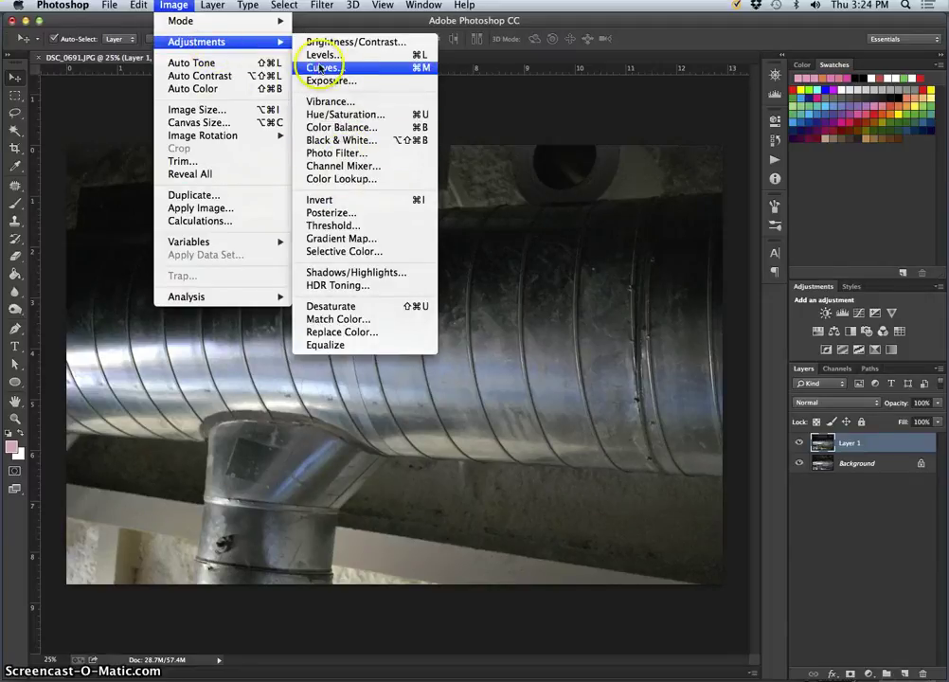
left_click(322, 54)
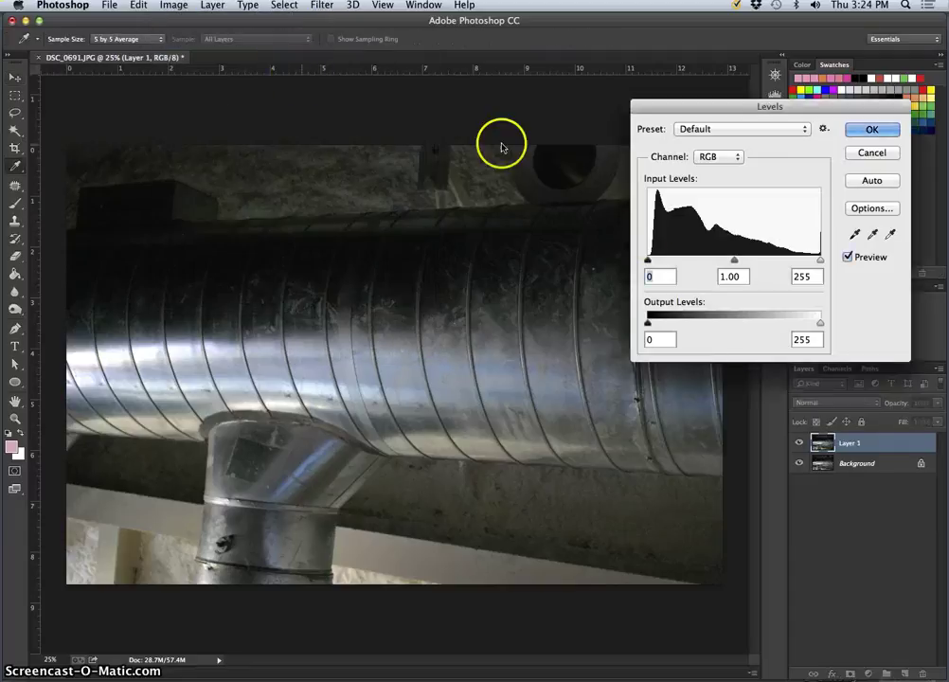
left_click_drag(696, 111, 624, 164)
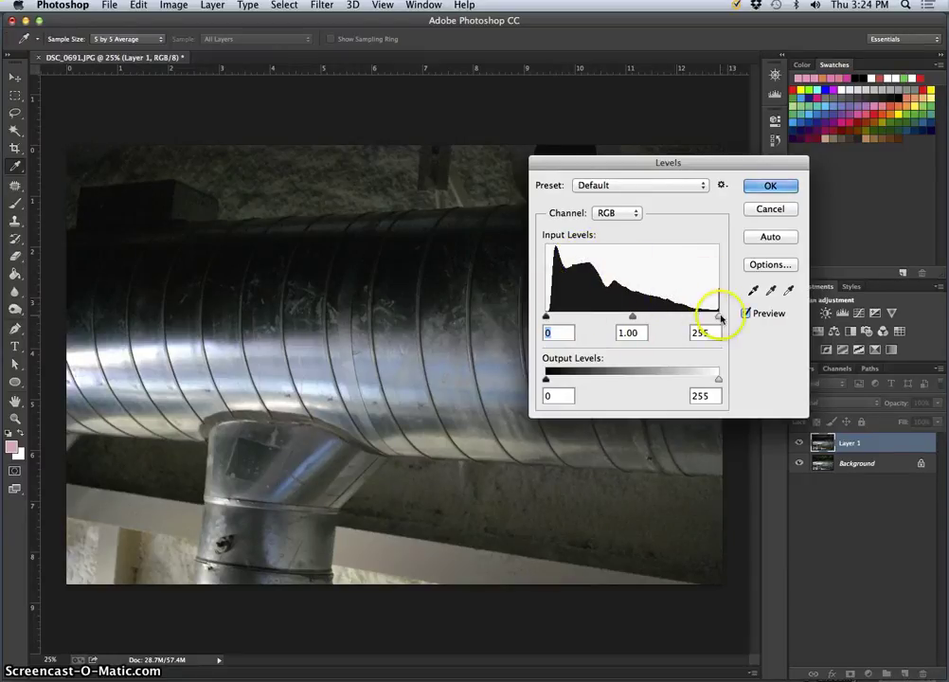
left_click_drag(717, 319, 693, 319)
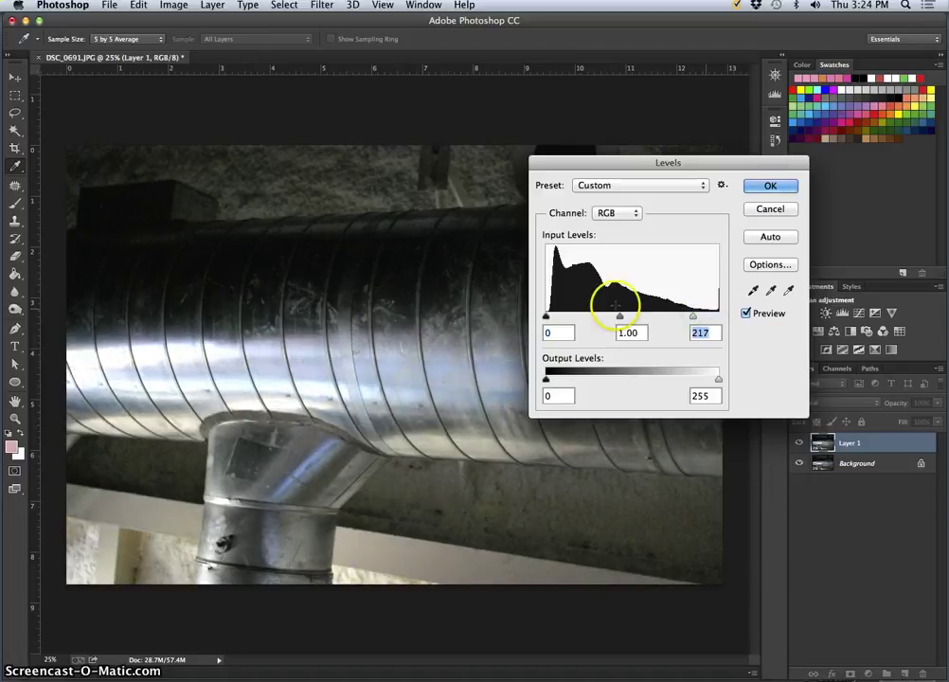
left_click_drag(689, 322, 716, 318)
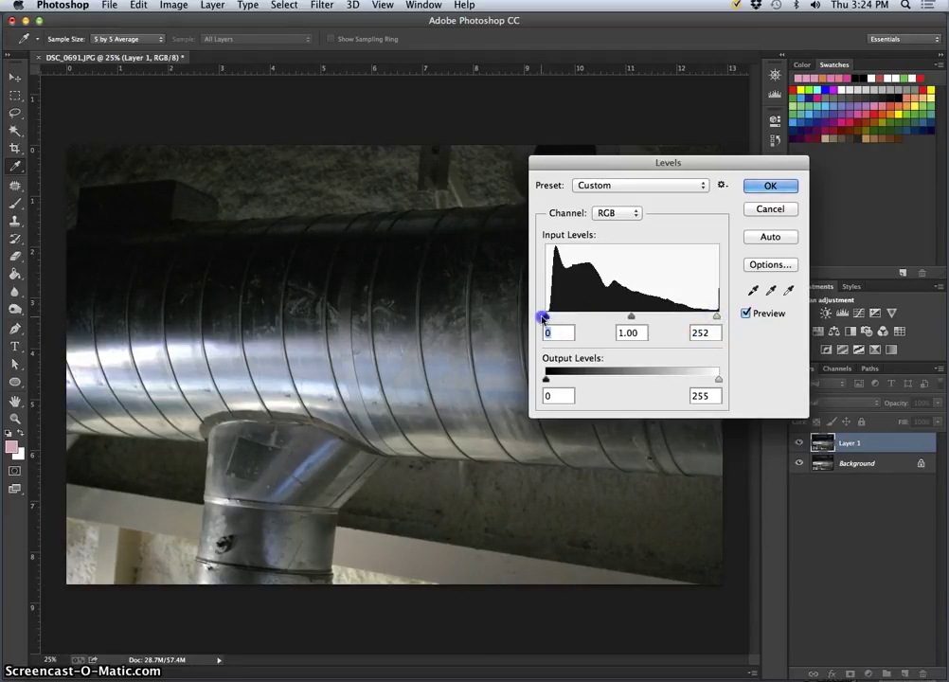
left_click_drag(546, 316, 545, 317)
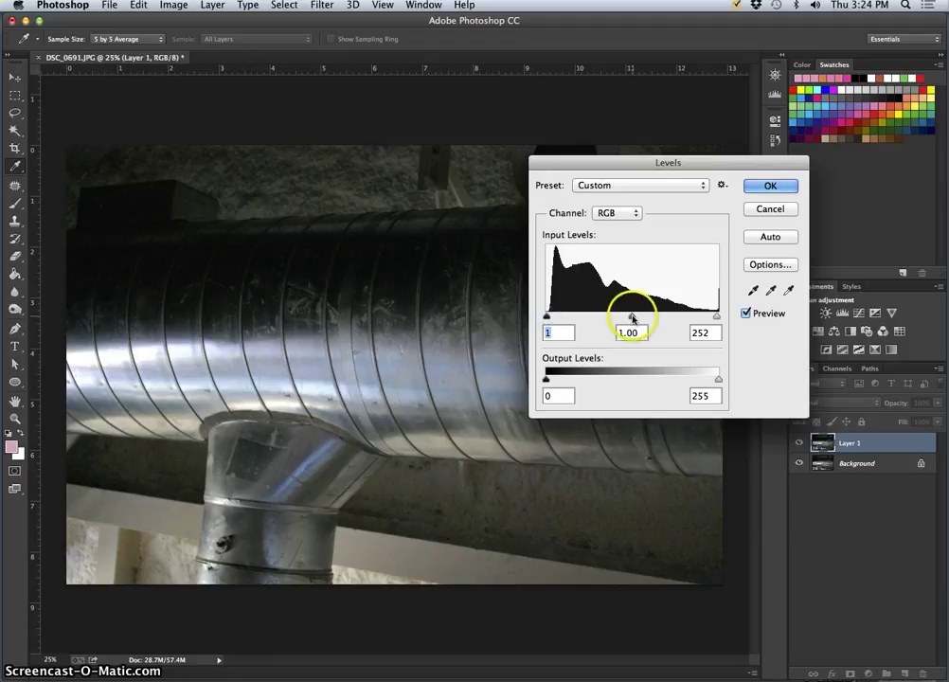
mouse_move(633, 317)
left_mouse_down()
mouse_move(598, 319)
mouse_move(634, 320)
left_mouse_up()
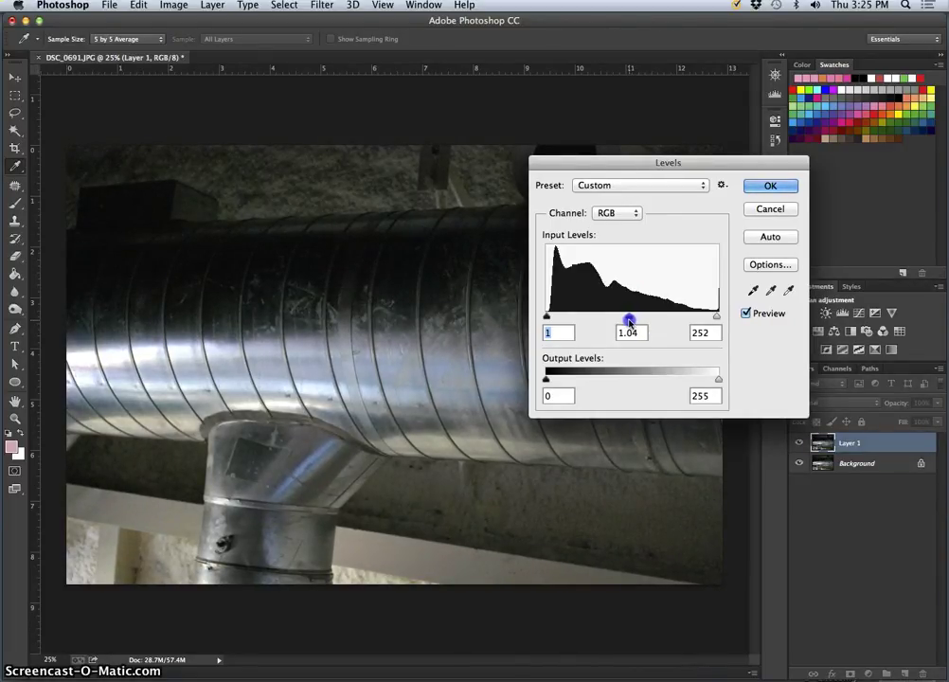
left_click(769, 184)
key("v")
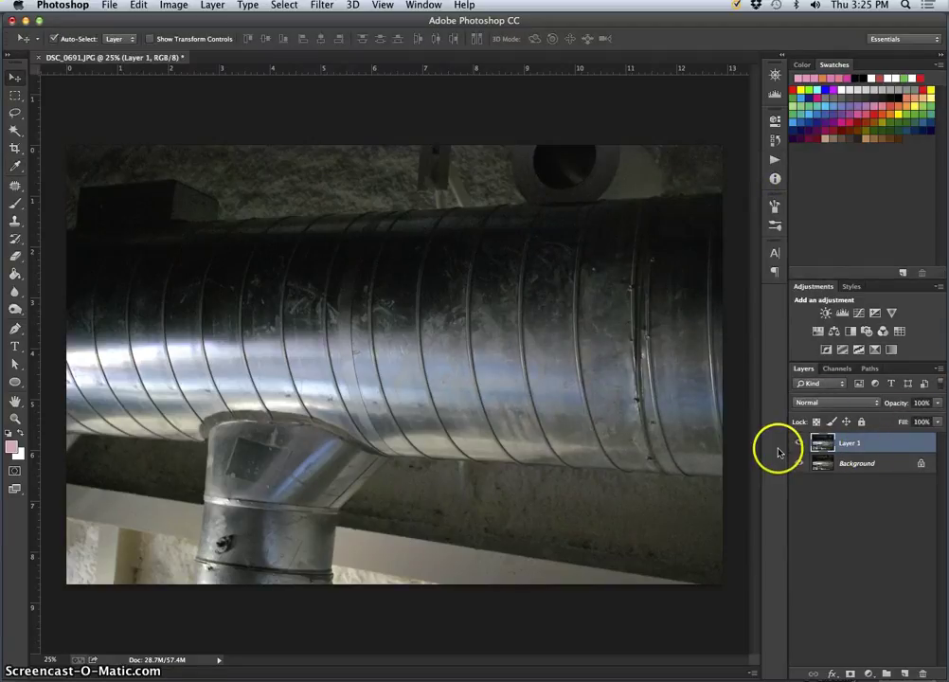
Duplicate Layer 1 and desaturate the copy with Hue/Saturation at Saturation −100.
key("super+j")
left_click(173, 7)
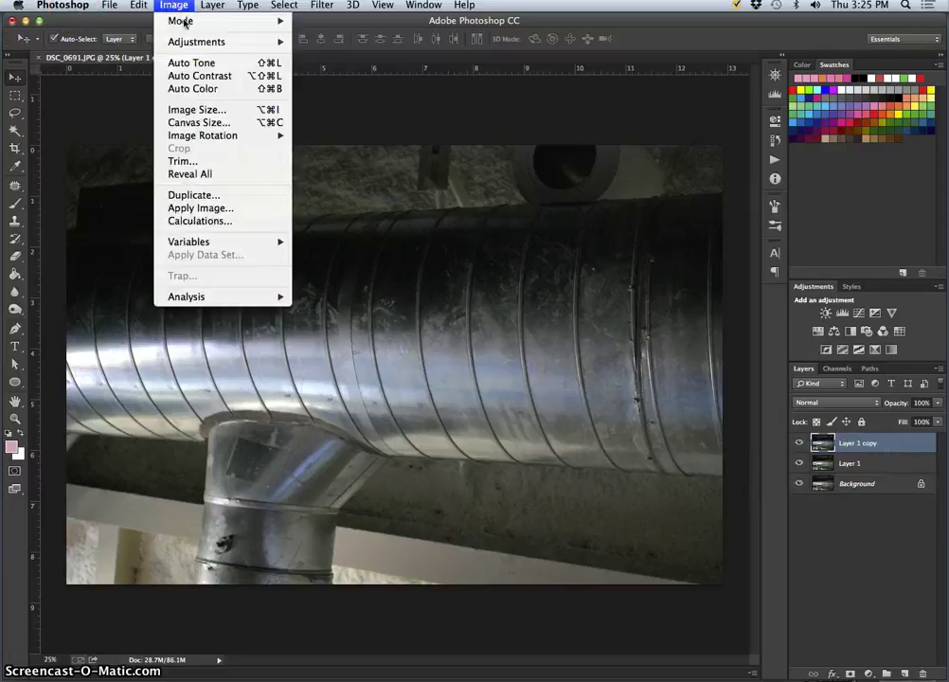
mouse_move(197, 43)
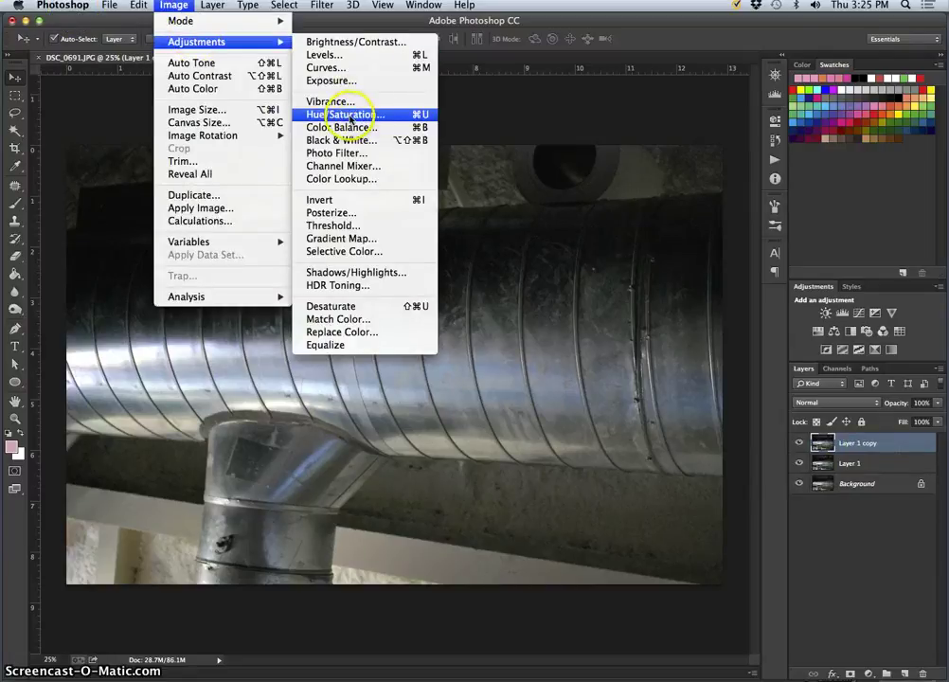
left_click(343, 115)
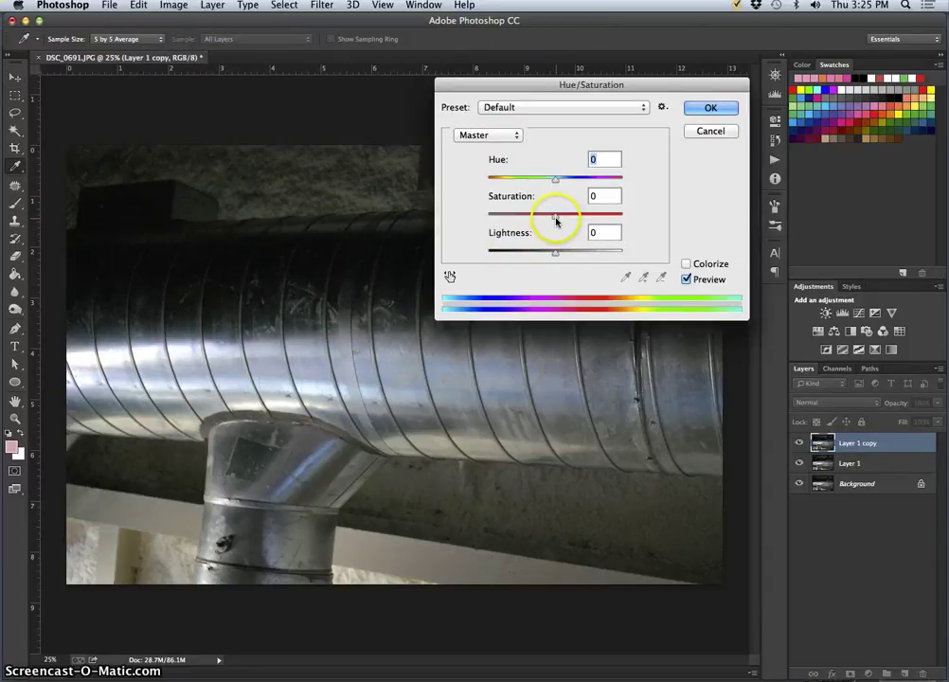
left_click_drag(556, 221, 481, 220)
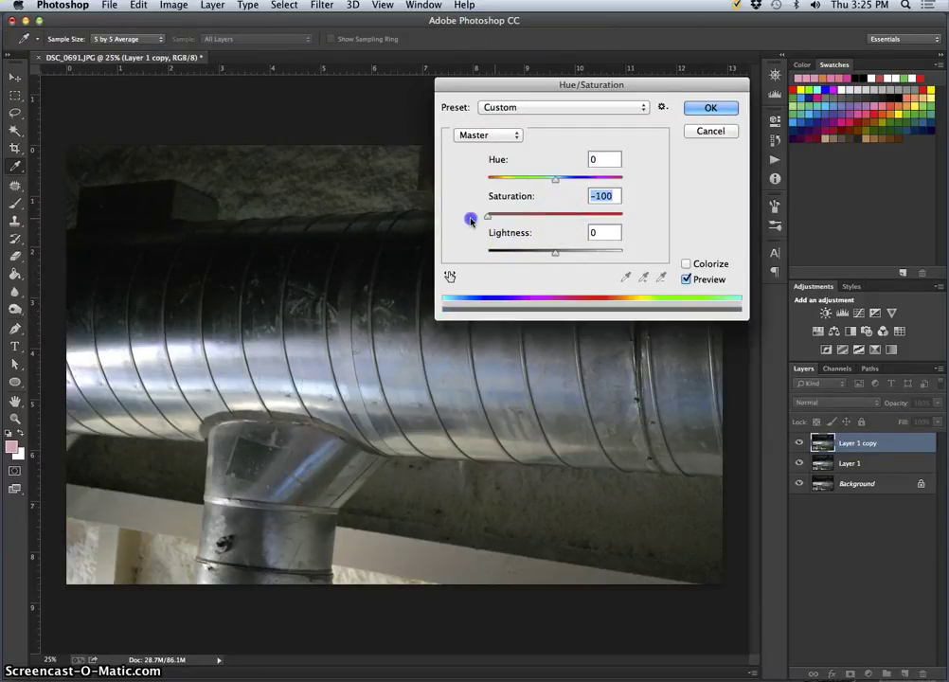
left_click(710, 108)
key("v")
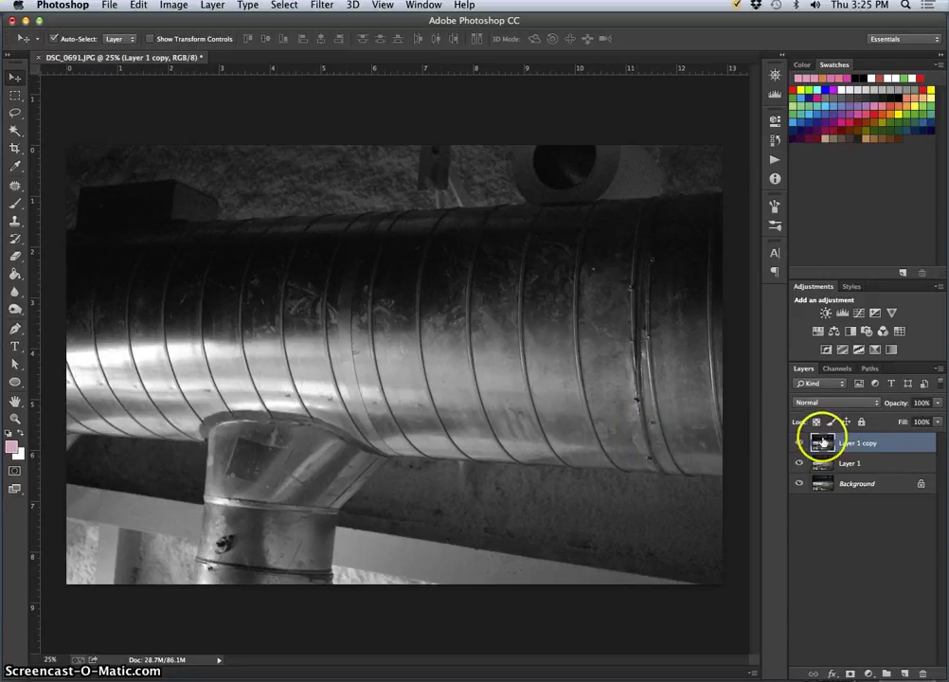
Duplicate the top layer, then recheck the reference screenshot of the target Hue/Saturation settings.
key("ctrl+j")
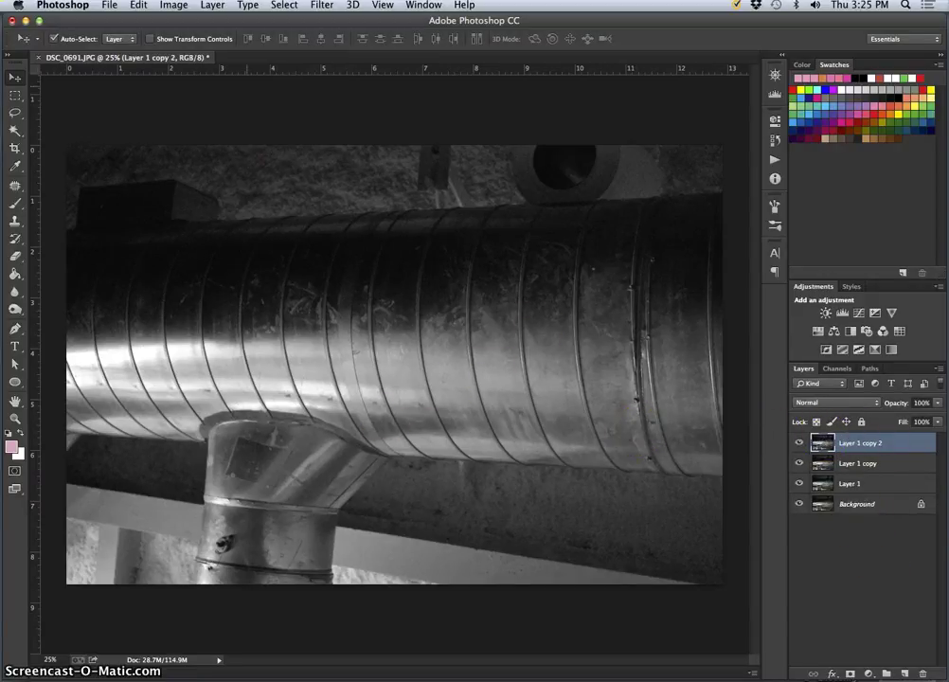
left_click(173, 5)
mouse_move(214, 40)
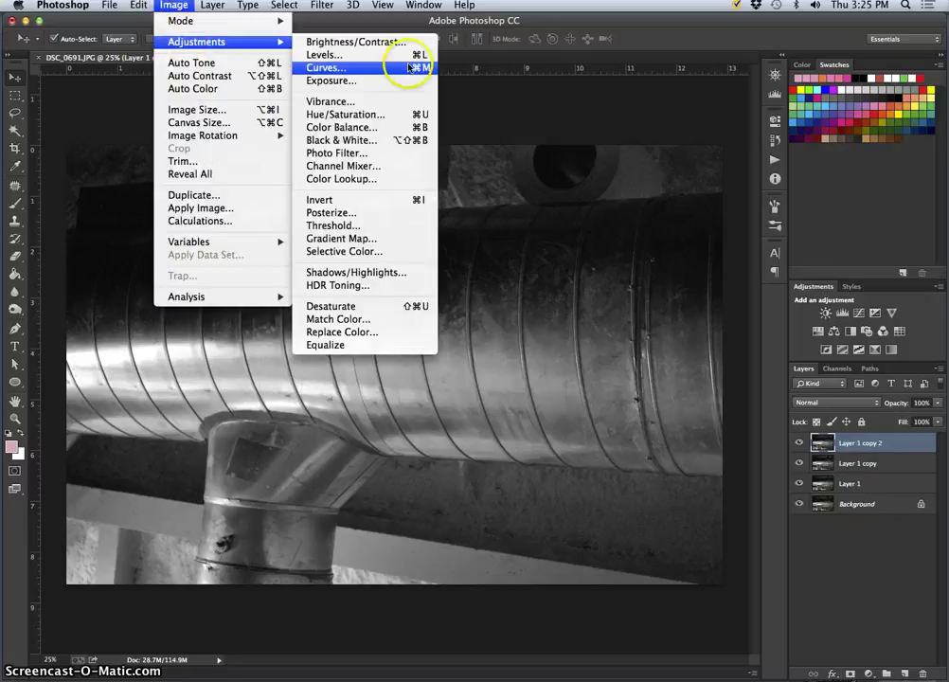
left_click(386, 114)
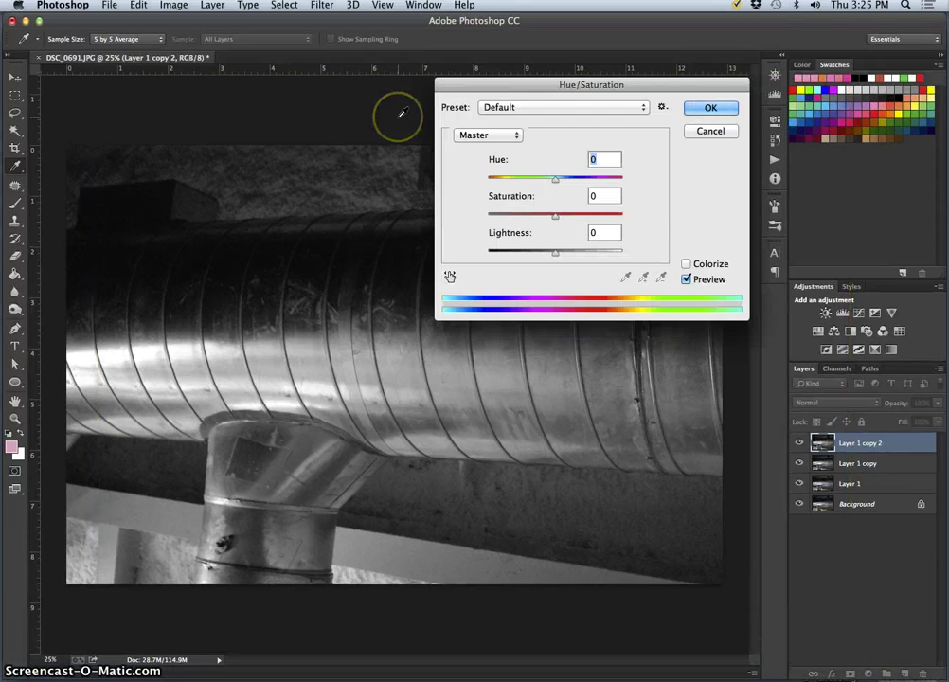
key("F11")
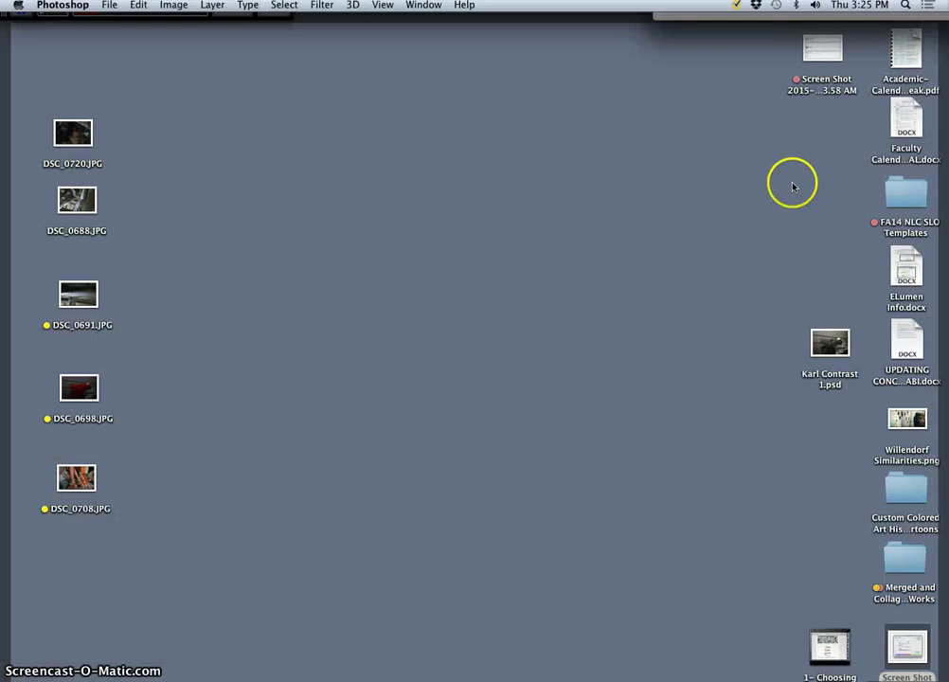
left_click(906, 644)
double_click(906, 644)
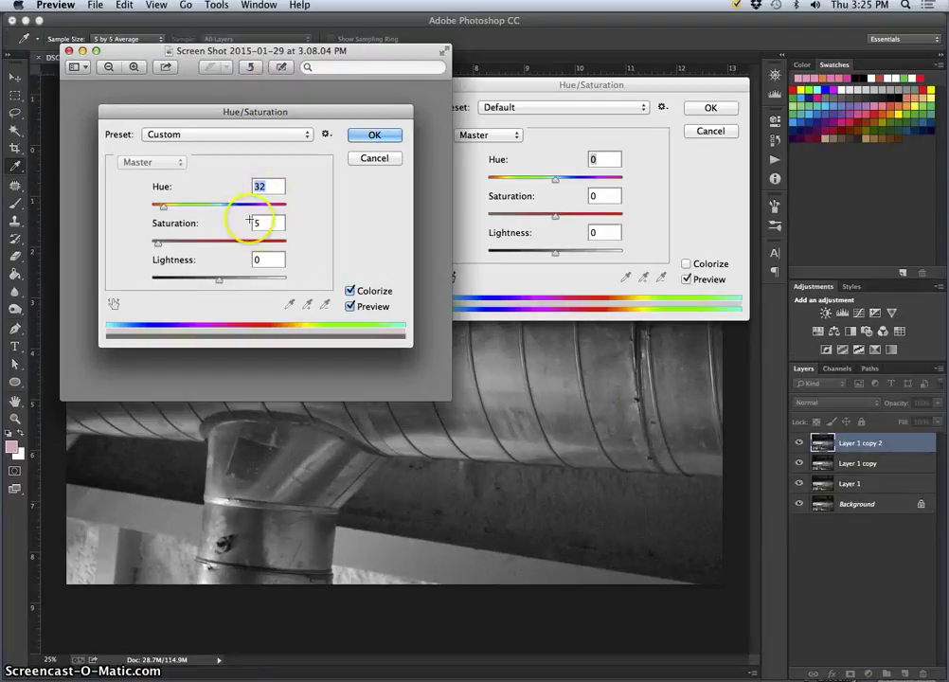
left_click(84, 51)
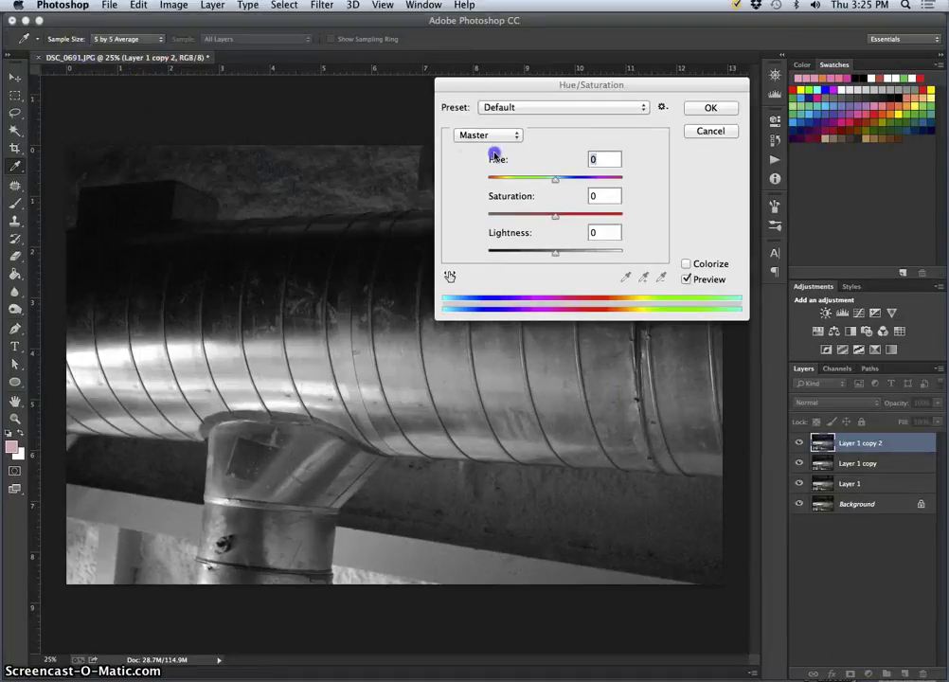
Colorize the copy with Hue 32 and Saturation 5 for a faint sepia tint.
left_click(686, 265)
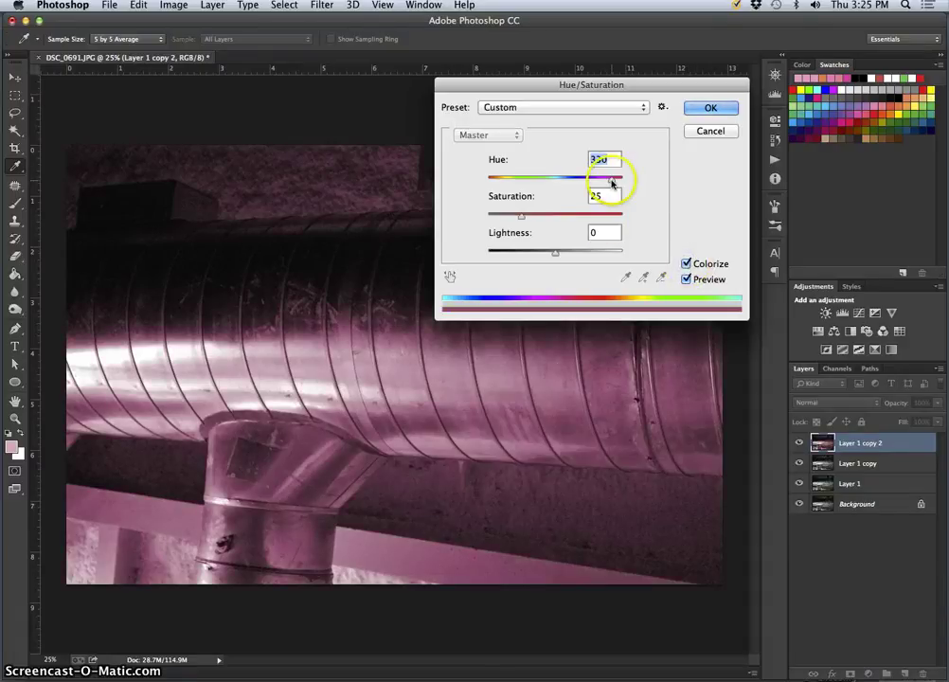
left_click_drag(612, 183, 510, 179)
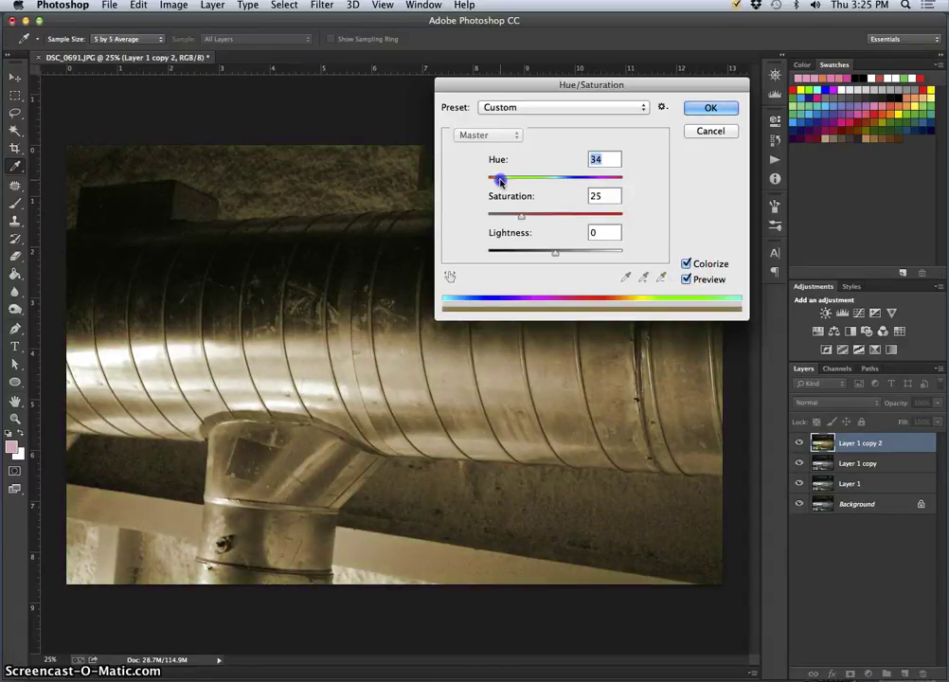
left_click_drag(517, 215, 516, 217)
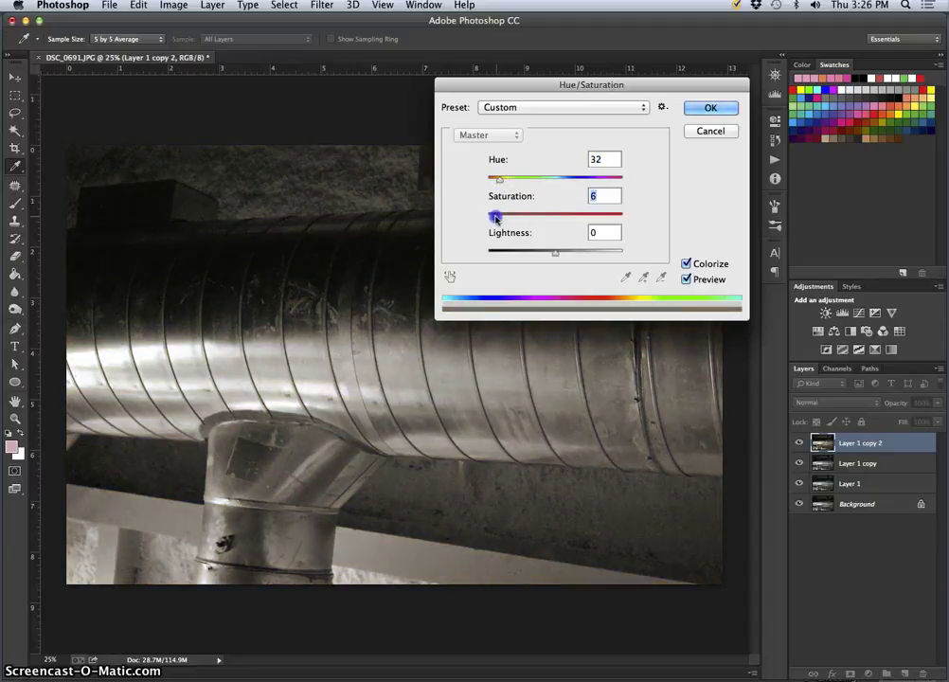
left_click_drag(554, 87, 613, 408)
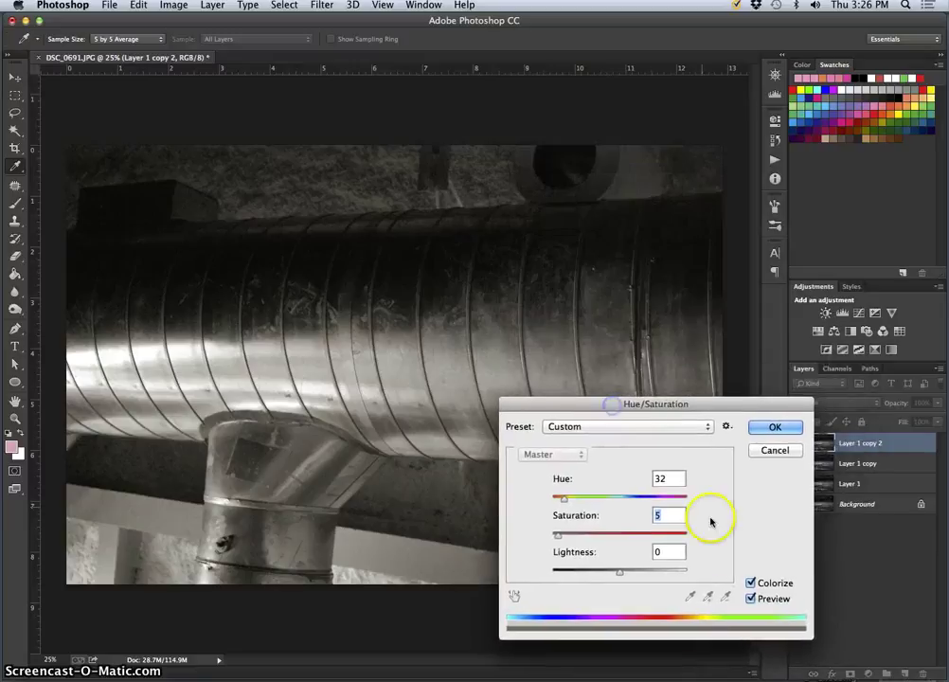
left_click(750, 582)
left_click(750, 583)
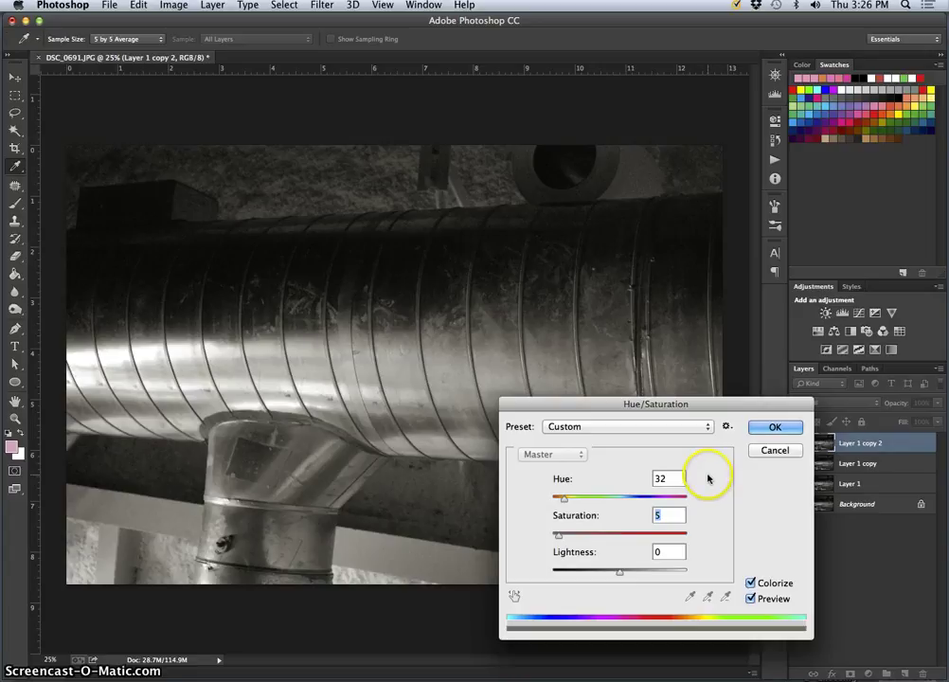
mouse_move(707, 410)
left_mouse_down()
mouse_move(790, 389)
mouse_move(784, 318)
mouse_move(712, 399)
mouse_move(685, 470)
mouse_move(702, 432)
left_mouse_up()
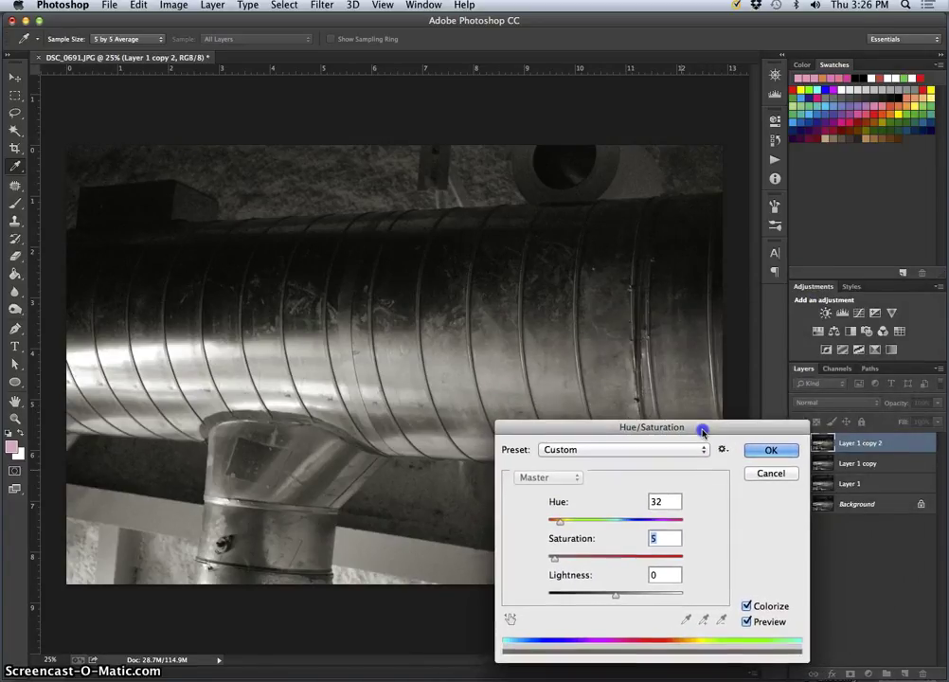
left_click(767, 453)
key("v")
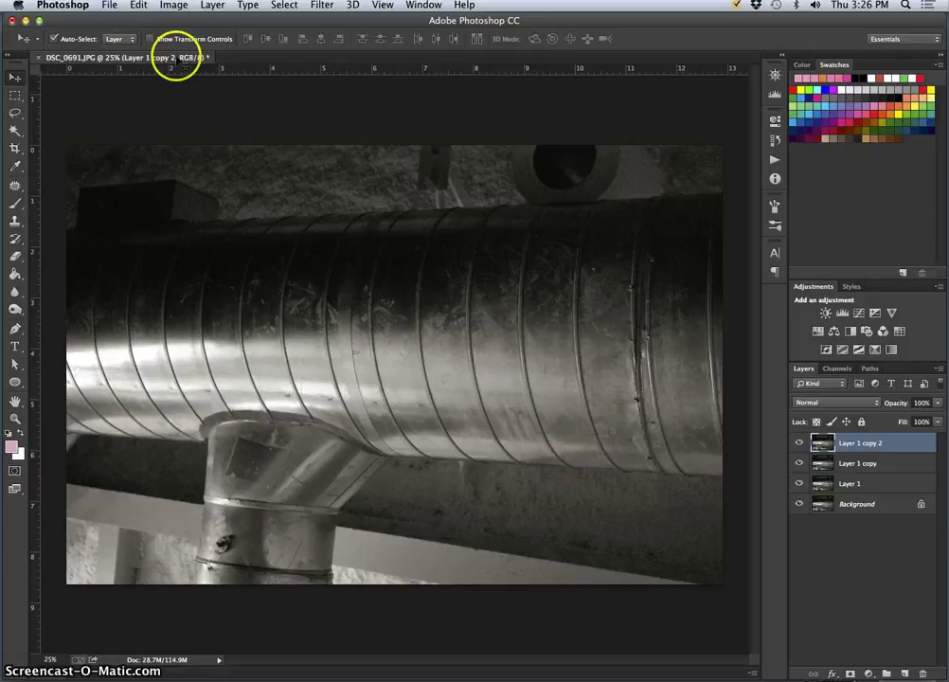
Save as 'Karl Contrast 2.psd' on the Desktop, close the document, and hide Photoshop.
left_click(109, 5)
left_click(123, 155)
type("Karl Contrast 2.psd")
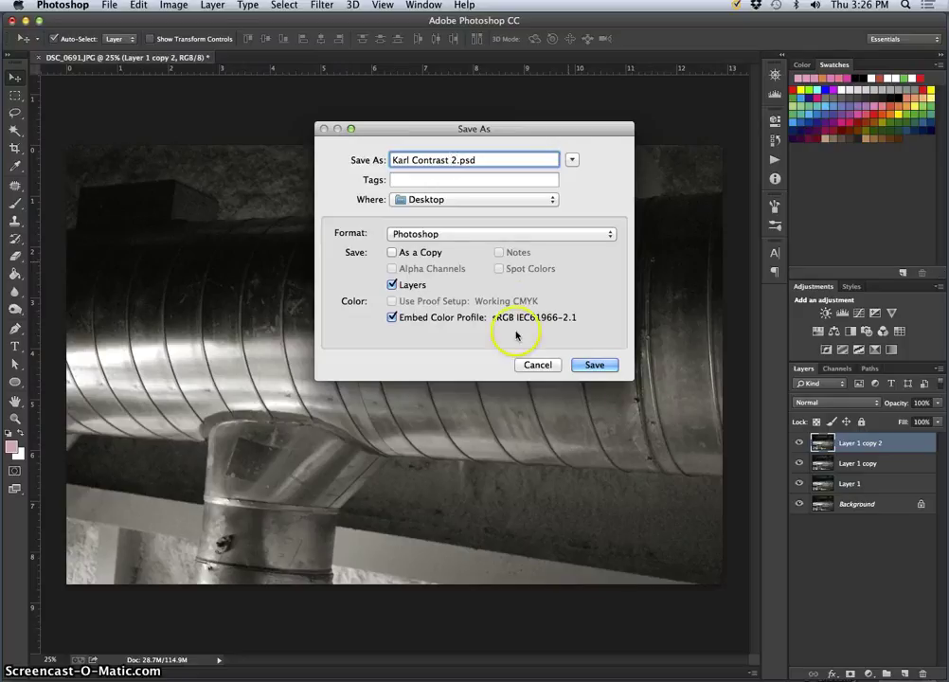
left_click(592, 364)
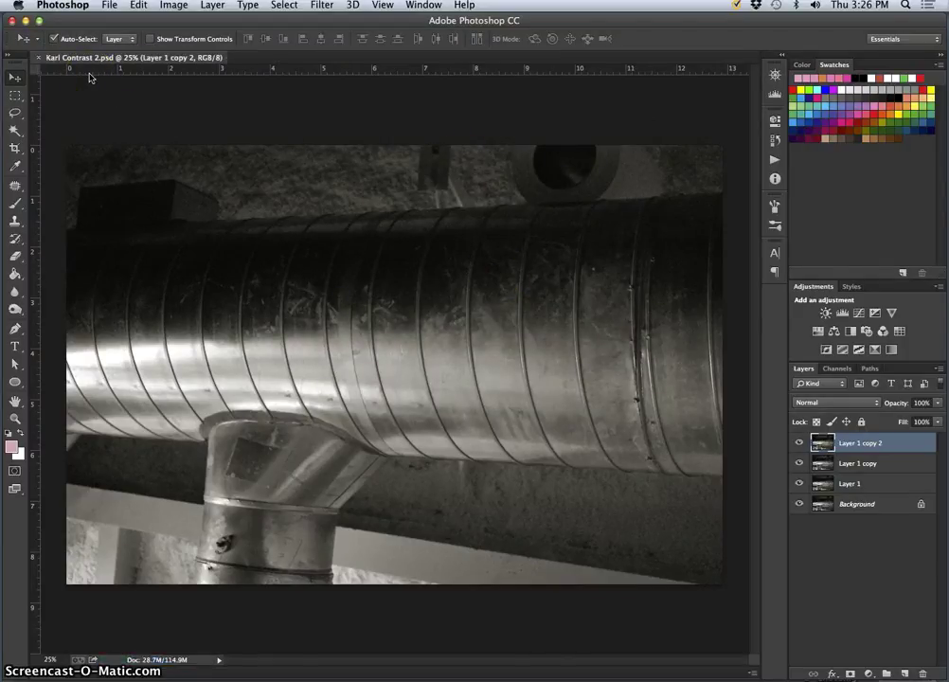
left_click(39, 58)
key("super+w")
Open DSC_0708.JPG, the beads and fabric photo, with Adobe Photoshop CC.
right_click(79, 479)
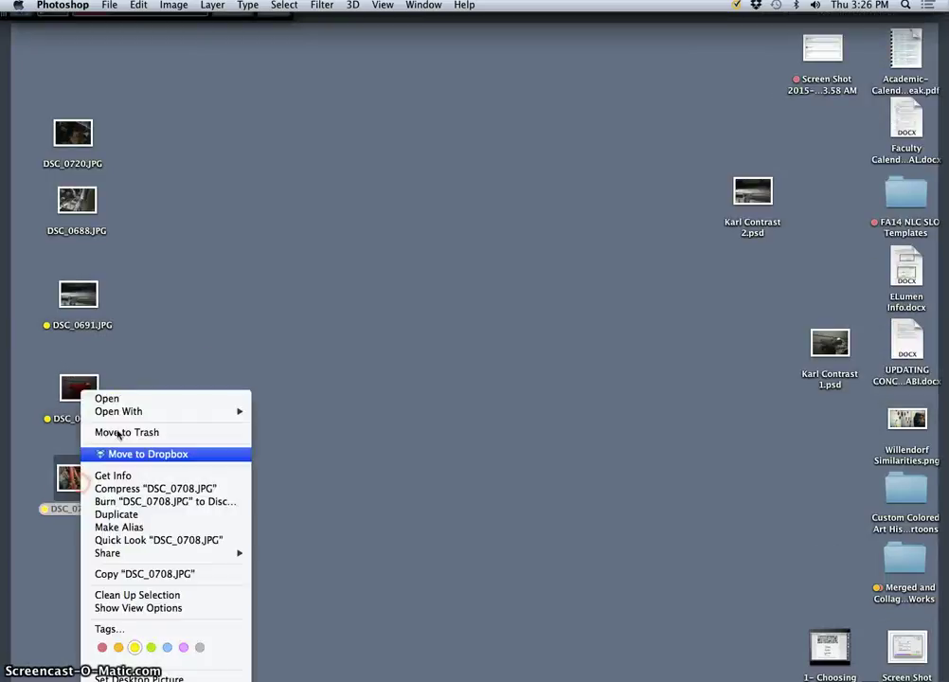
mouse_move(119, 415)
left_click(317, 476)
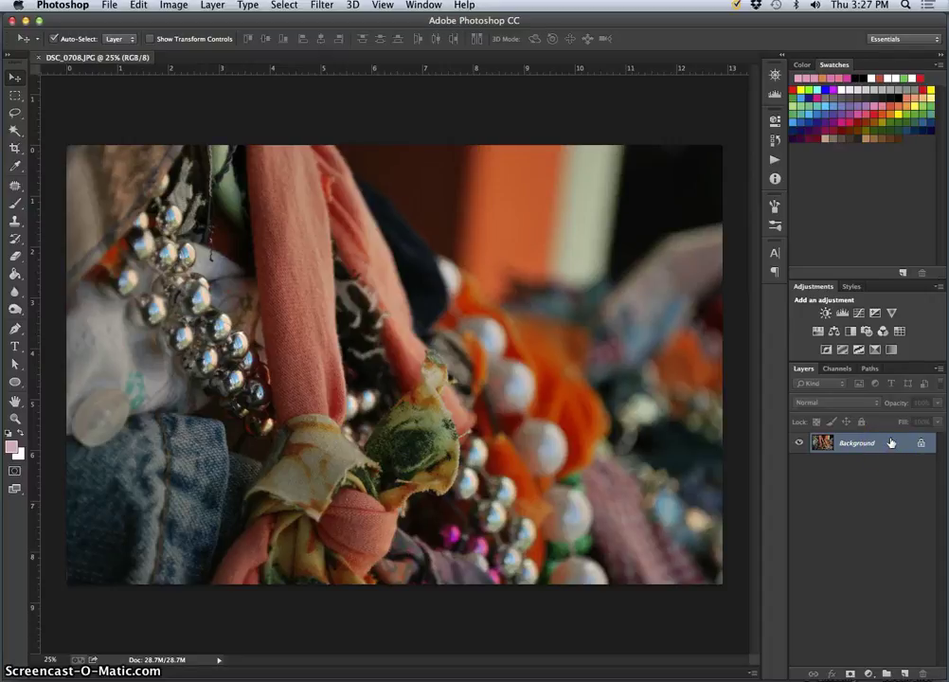
Duplicate the Background to Layer 1 and level it to input values 0, 1.05 and 227.
key("super+j")
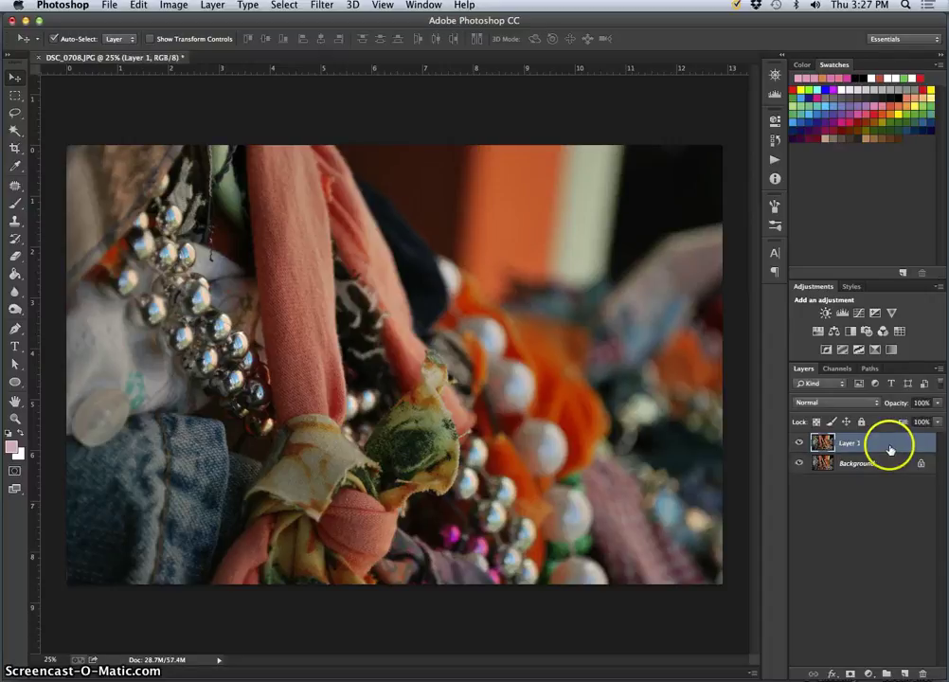
left_click(174, 5)
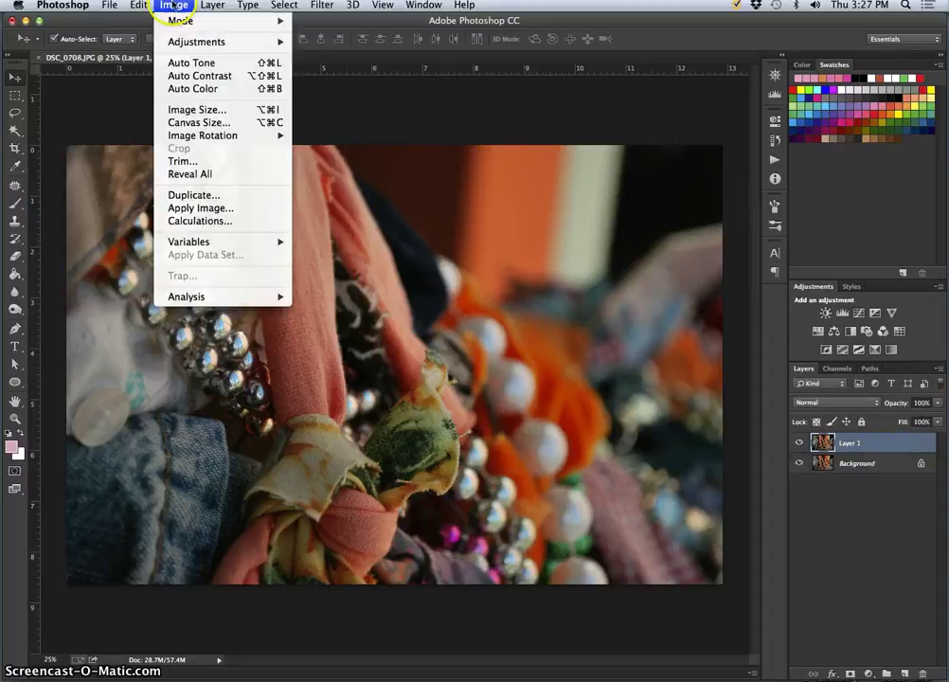
mouse_move(199, 42)
left_click(327, 55)
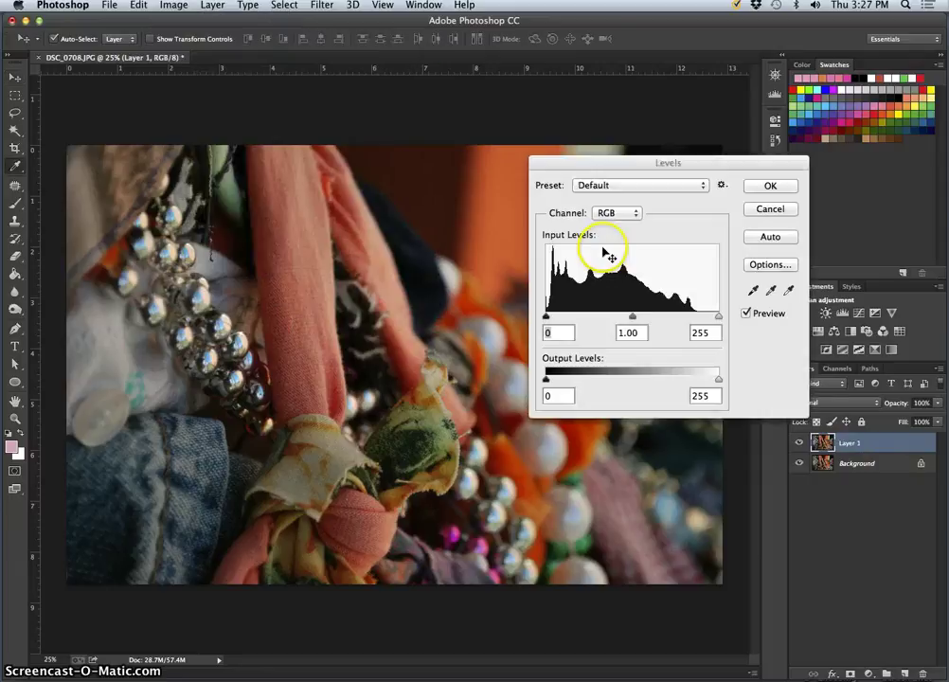
left_click_drag(719, 317, 701, 317)
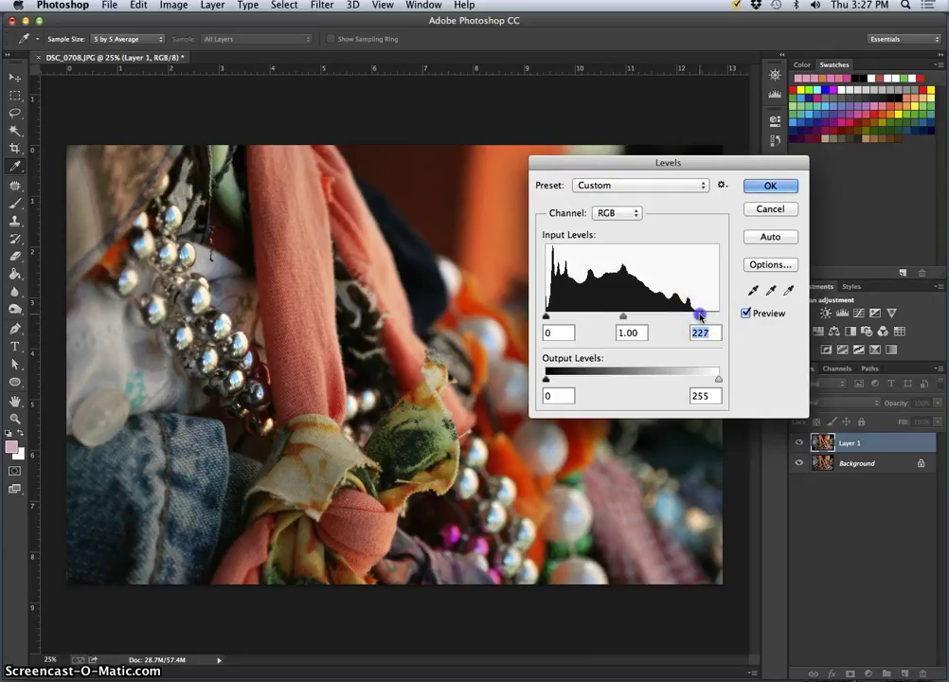
left_click(546, 316)
mouse_move(546, 316)
left_mouse_down()
mouse_move(559, 316)
mouse_move(545, 317)
left_mouse_up()
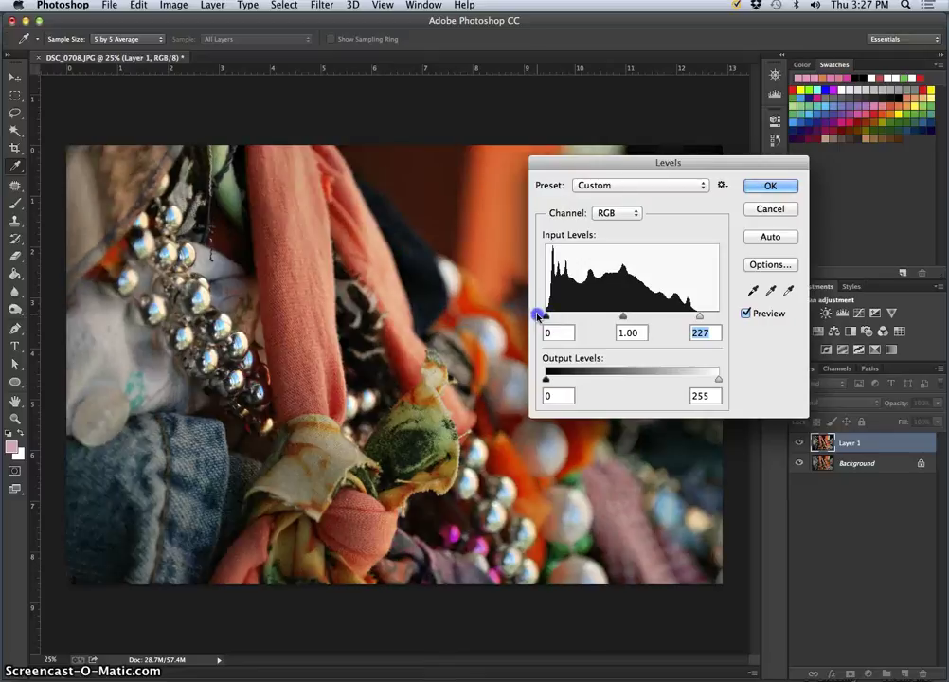
left_click(623, 318)
mouse_move(624, 319)
left_mouse_down()
mouse_move(613, 317)
mouse_move(642, 316)
mouse_move(613, 316)
mouse_move(624, 317)
left_mouse_up()
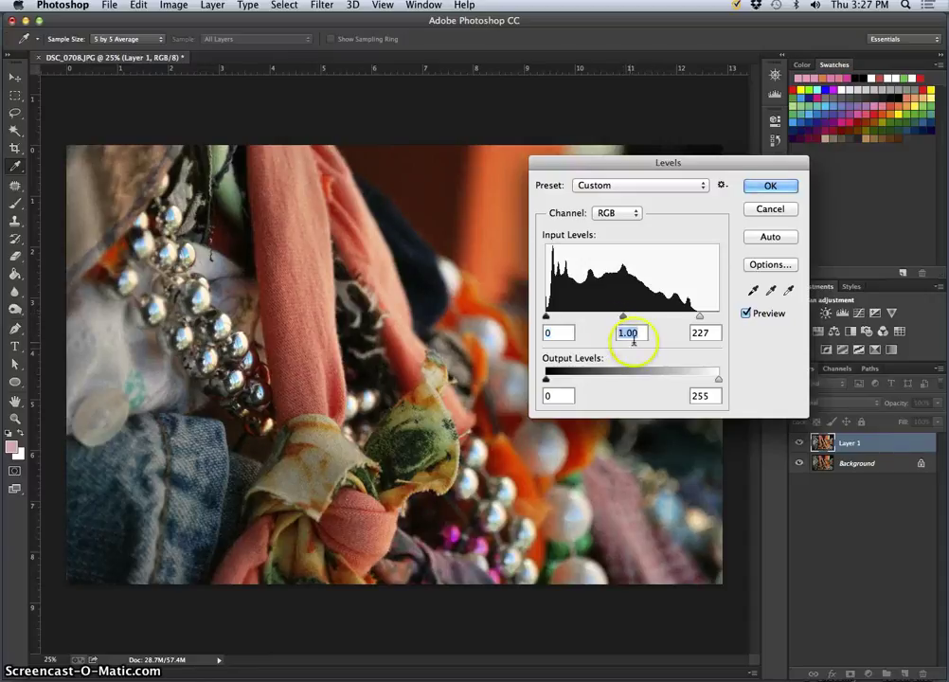
left_click(623, 317)
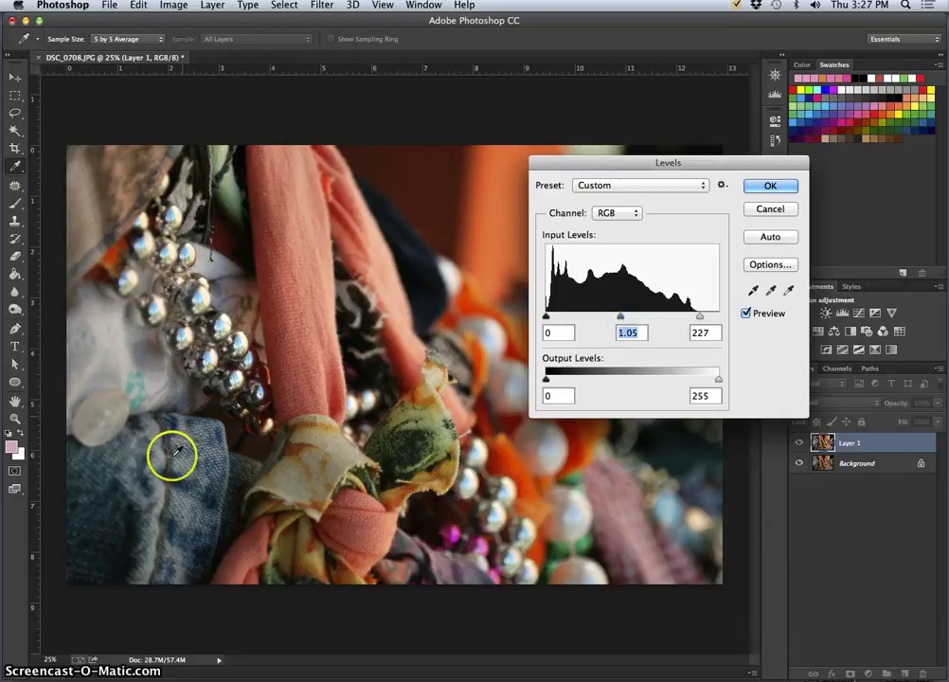
left_click(785, 188)
Duplicate the levels-adjusted layer and fully desaturate the copy with Hue/Saturation.
key("v")
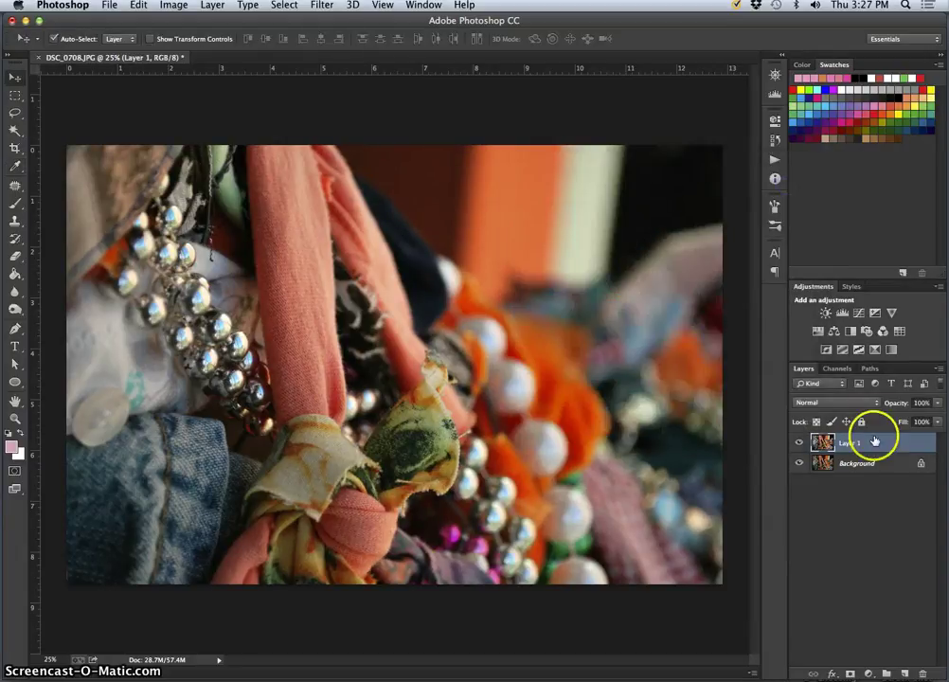
key("super+j")
left_click(173, 5)
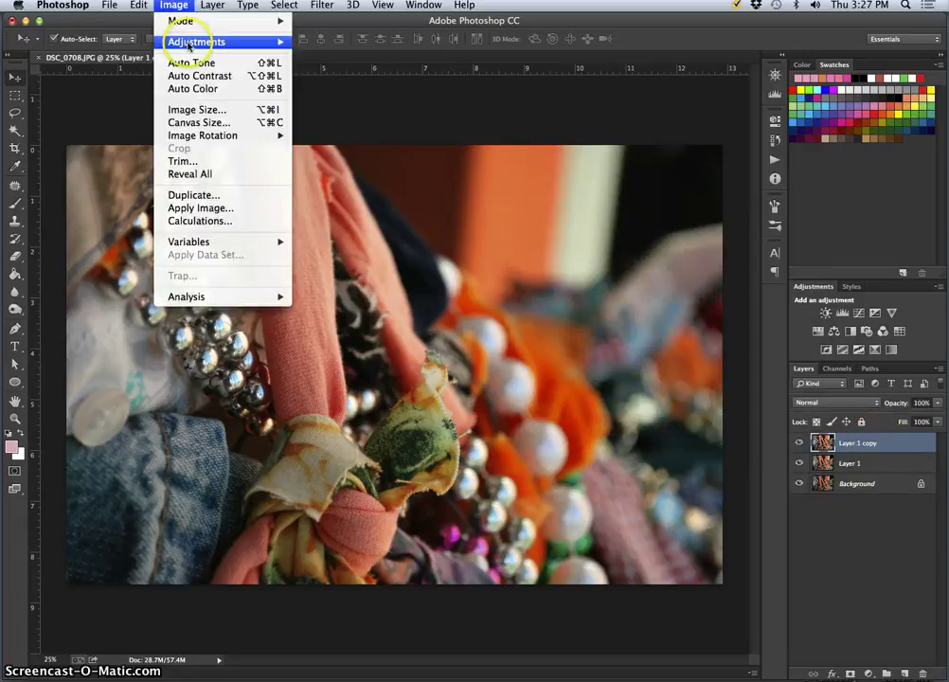
mouse_move(232, 42)
left_click(339, 114)
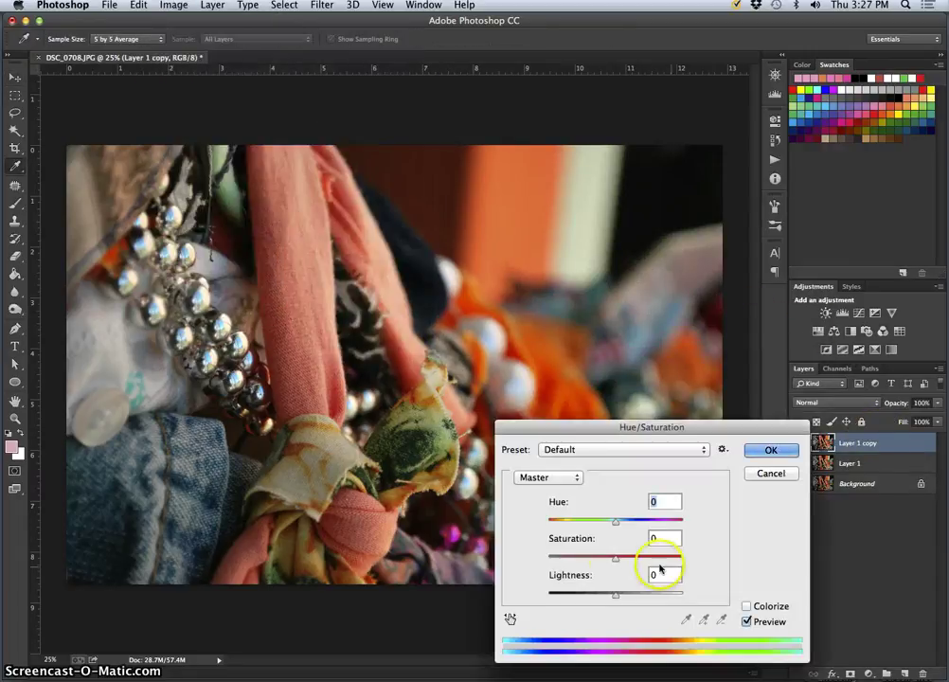
left_click_drag(607, 560, 547, 558)
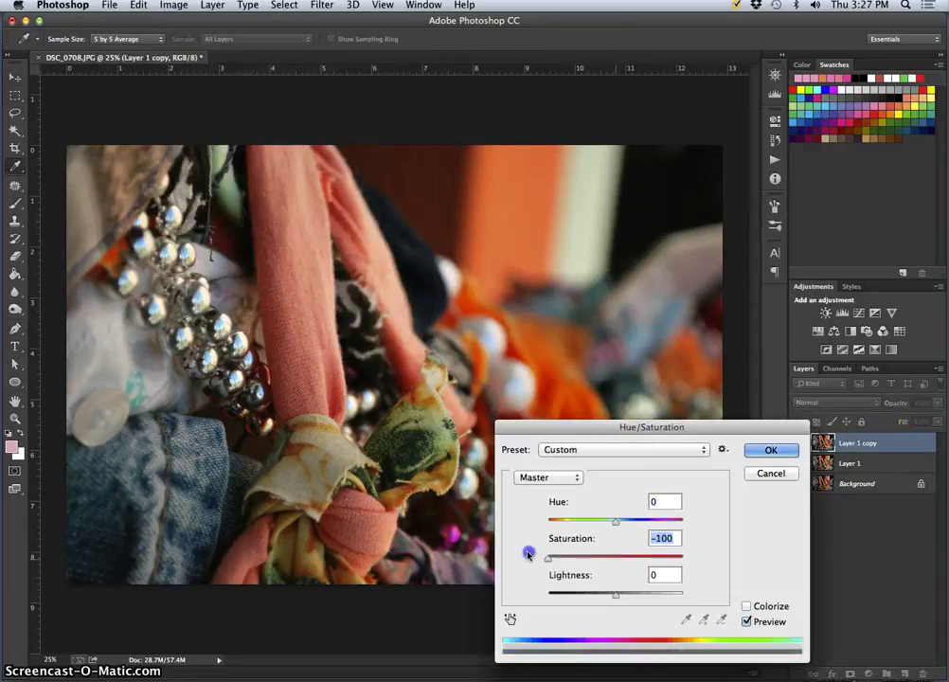
left_click(768, 454)
key("v")
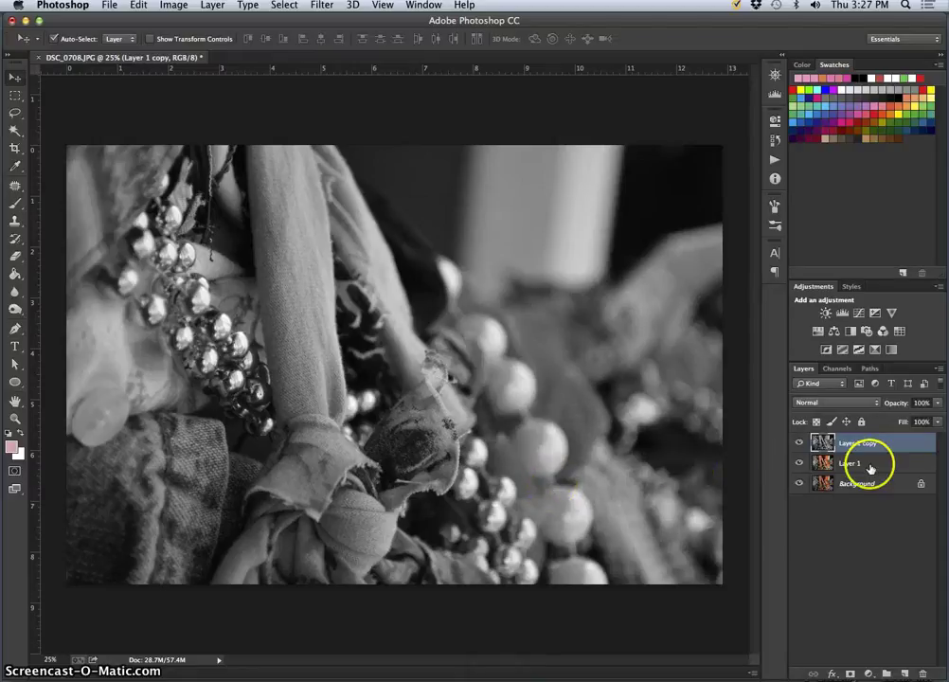
Duplicate the greyscale layer, enable Colorize, and check the reference screenshot of tint settings.
key("super+j")
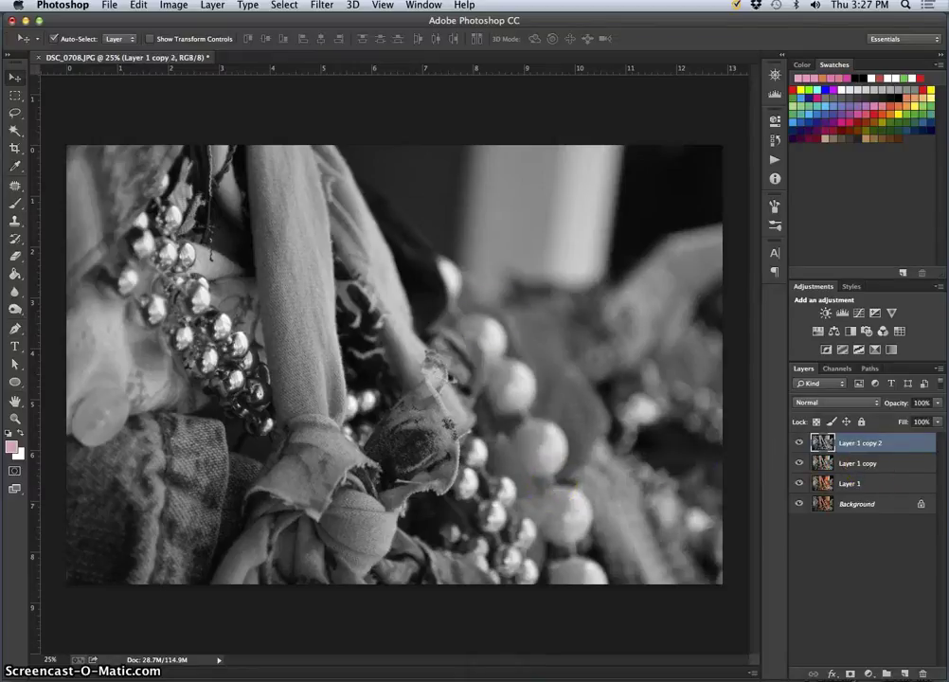
left_click(173, 5)
mouse_move(250, 43)
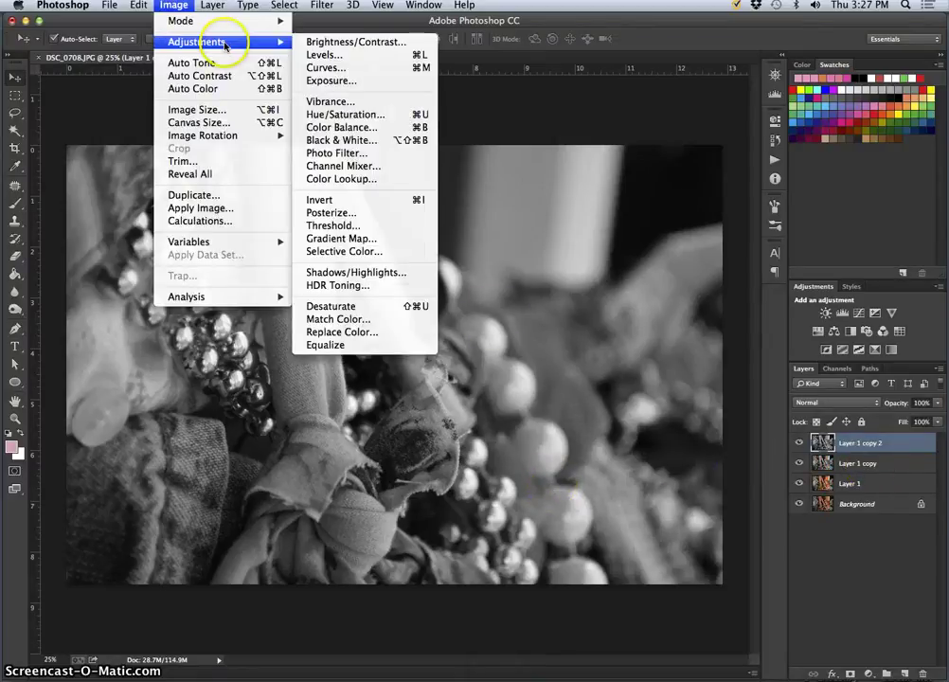
left_click(392, 114)
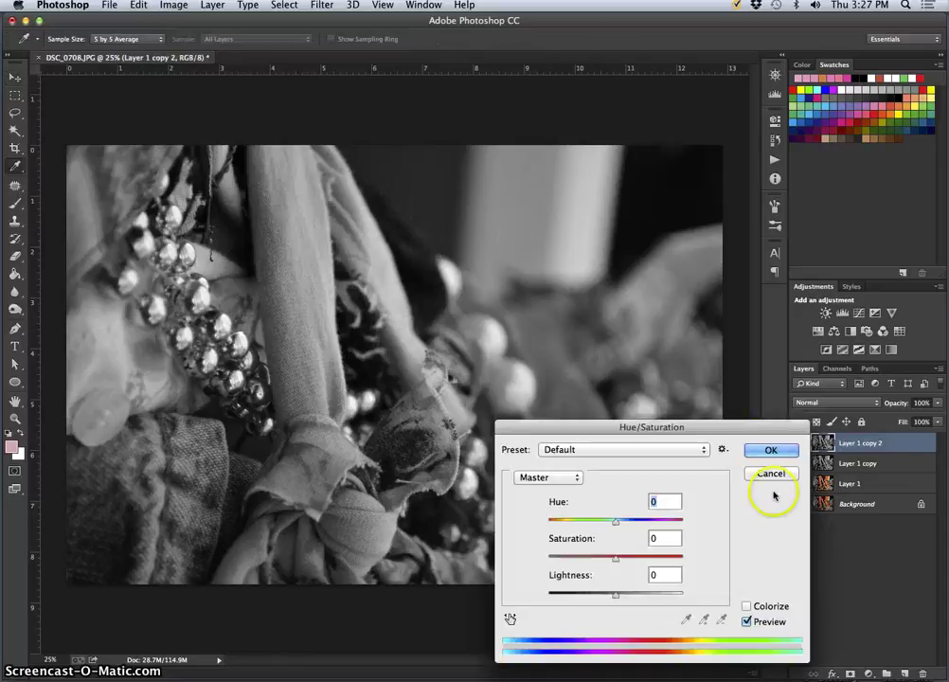
left_click(746, 606)
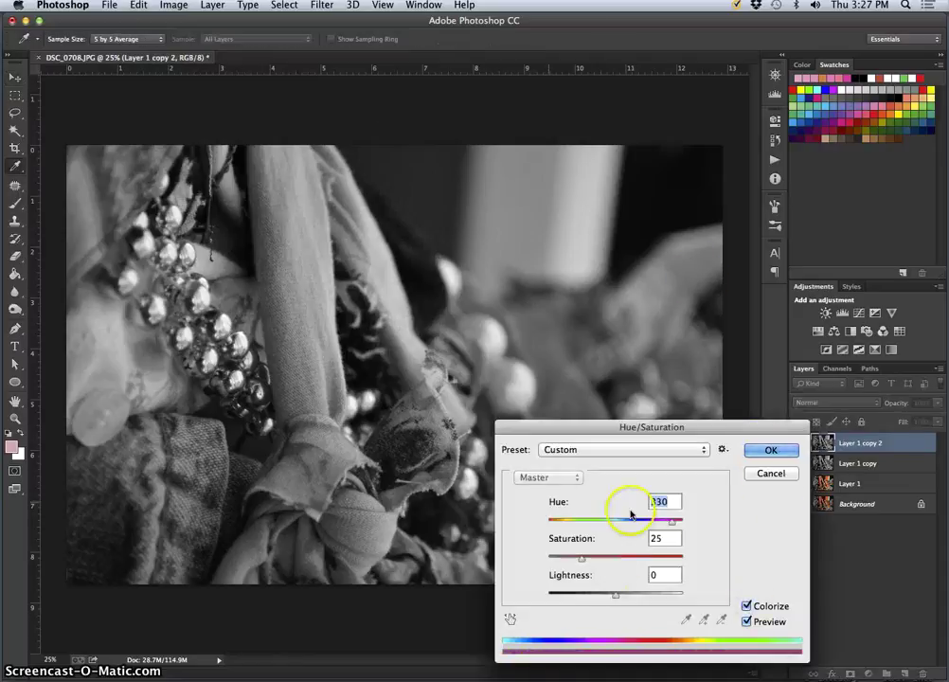
key("F11")
double_click(907, 646)
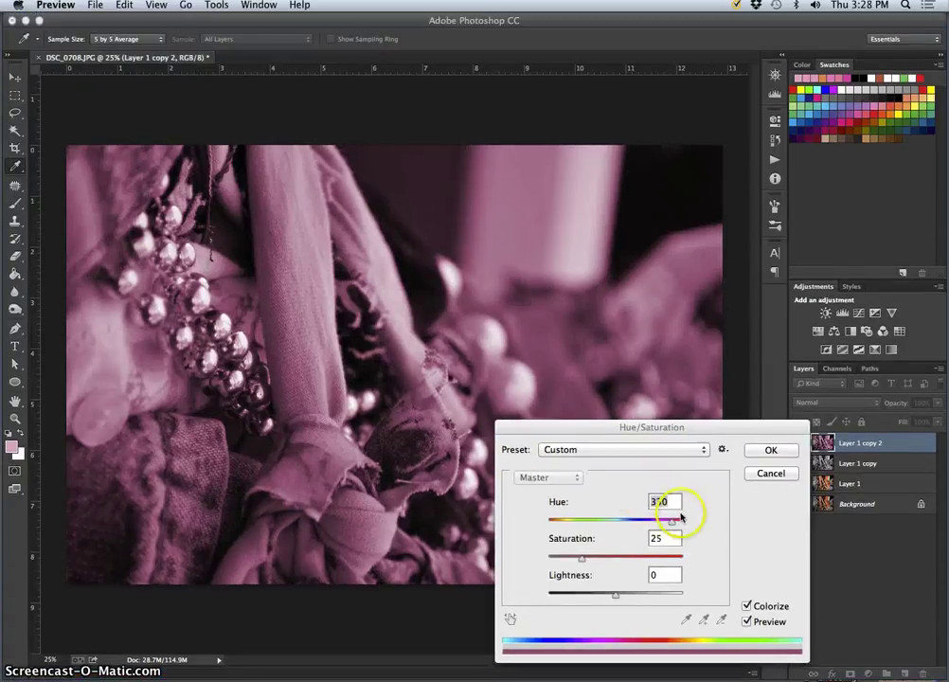
key("F11")
key("F11")
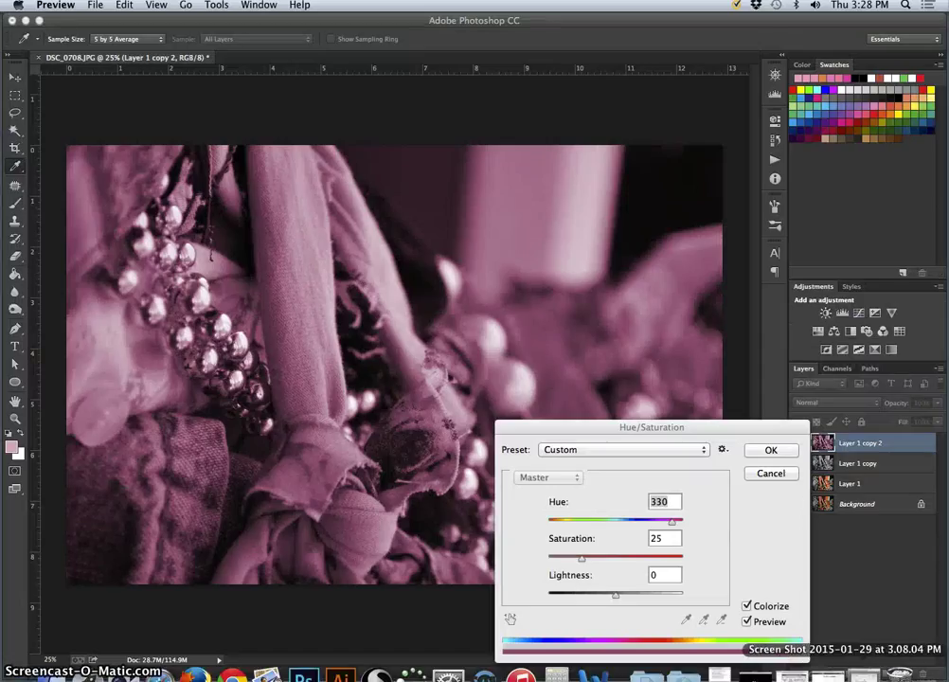
left_click(866, 673)
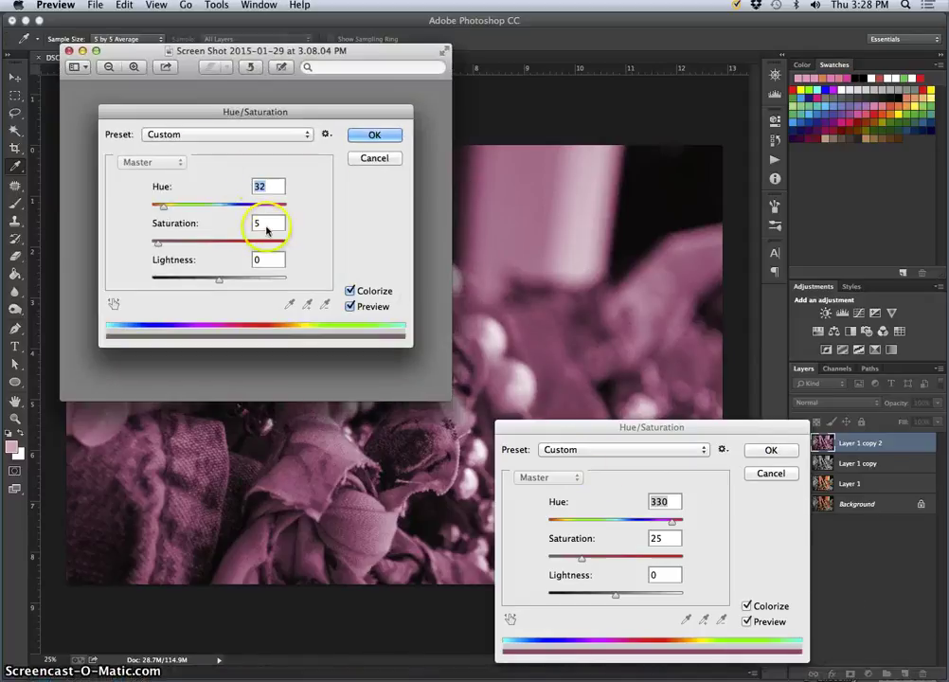
left_click(82, 50)
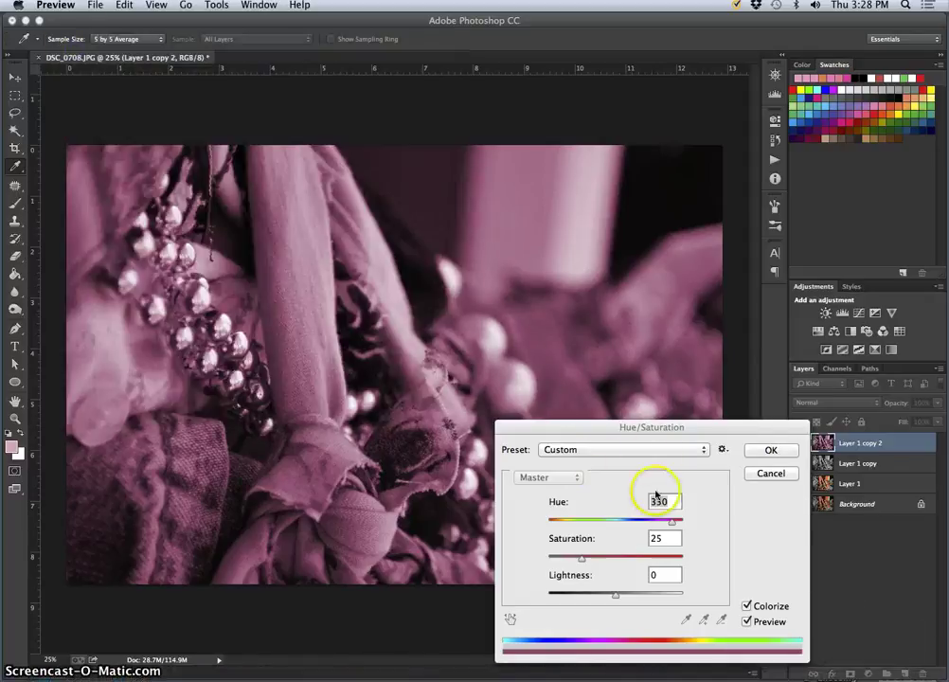
Set the colorize tint to Hue 32 and Saturation 4 and apply it.
left_click_drag(672, 524, 573, 524)
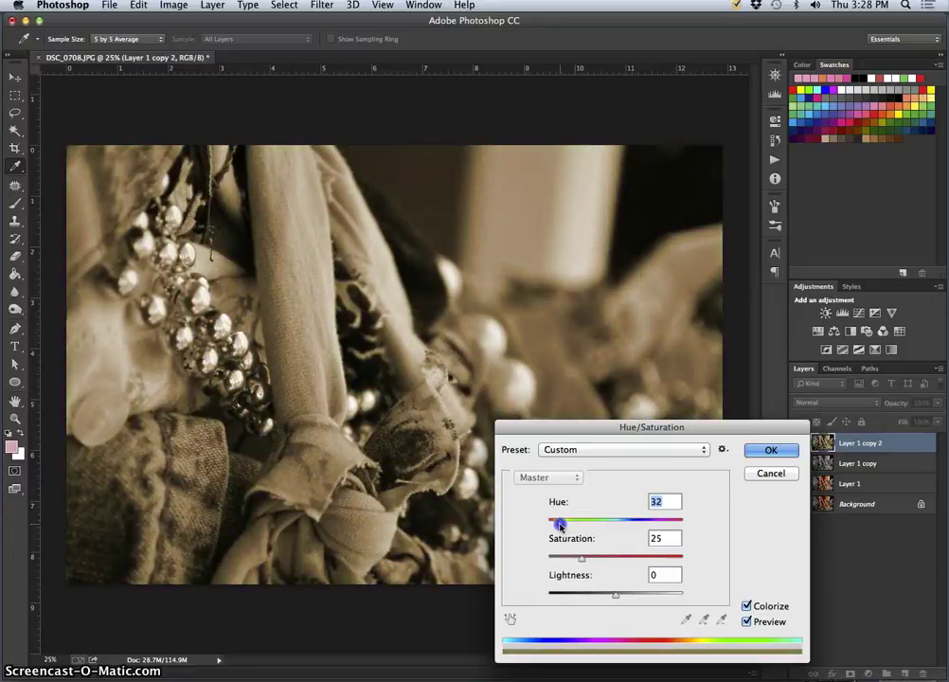
left_click_drag(580, 558, 553, 562)
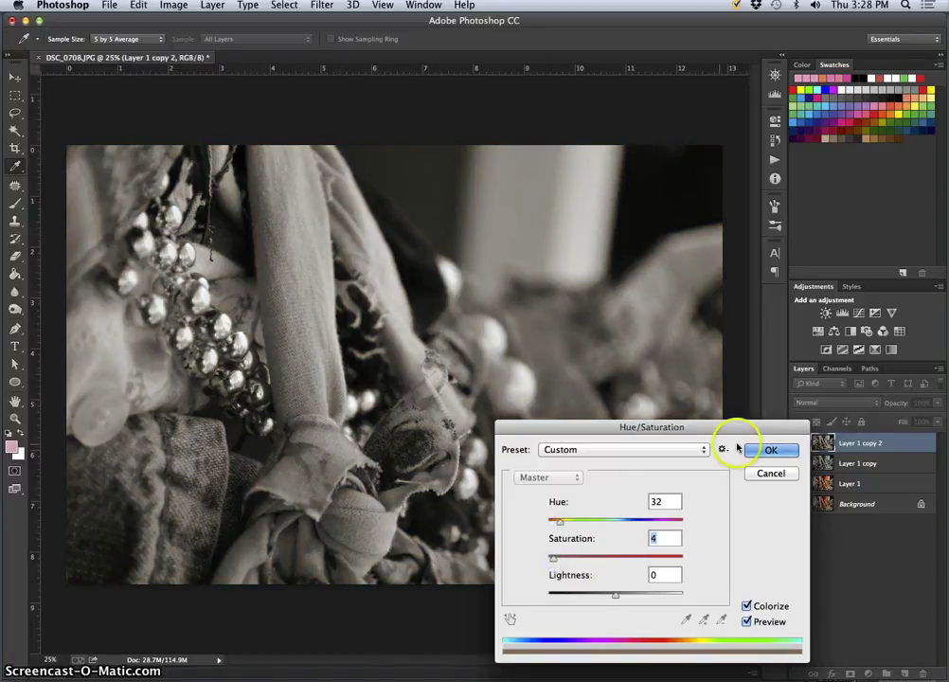
left_click(767, 451)
key("v")
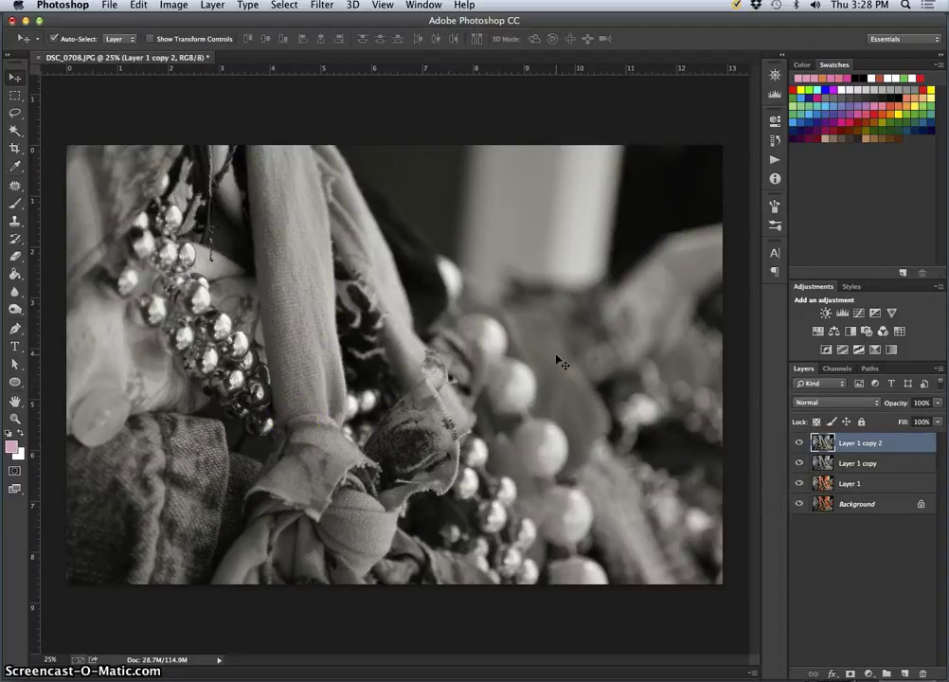
In History, toggle between Layer Via Copy and Hue/Saturation to compare with and without sepia.
mouse_move(559, 363)
left_mouse_down()
mouse_move(572, 365)
mouse_move(459, 397)
mouse_move(843, 446)
left_mouse_up()
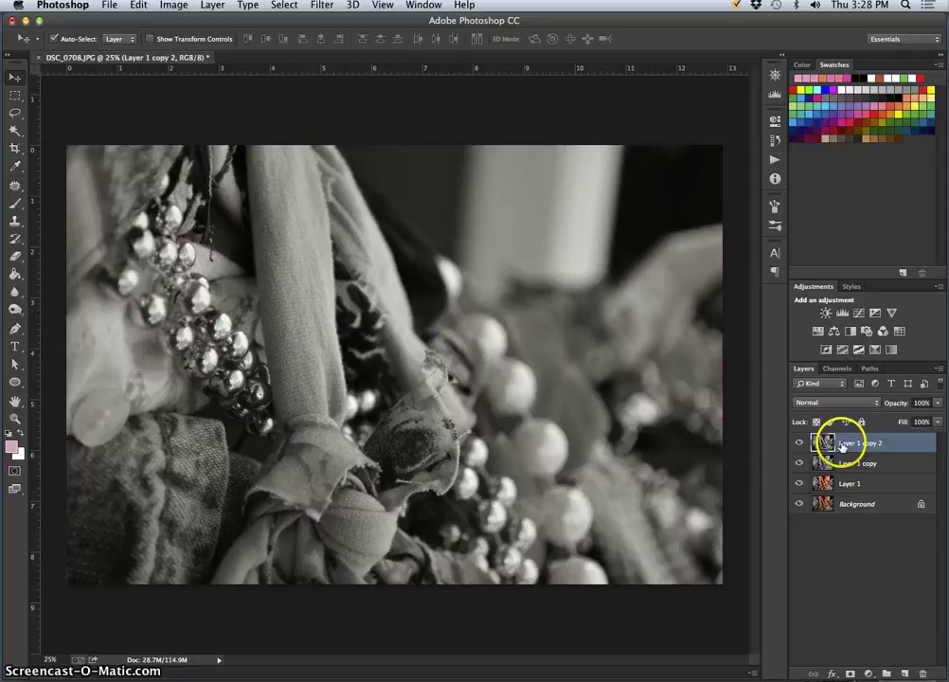
left_click(776, 139)
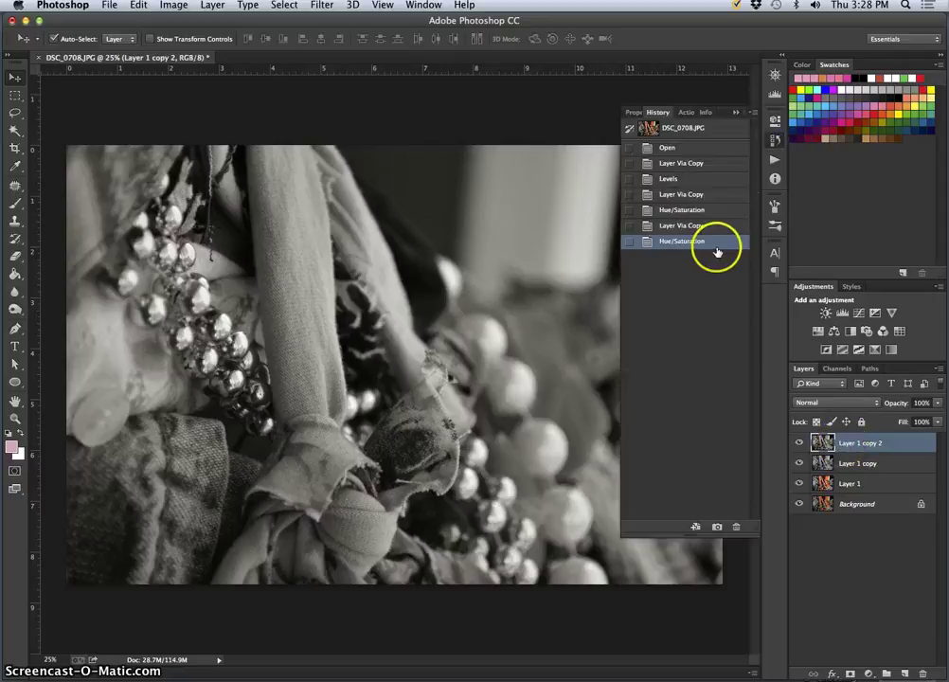
left_click(689, 226)
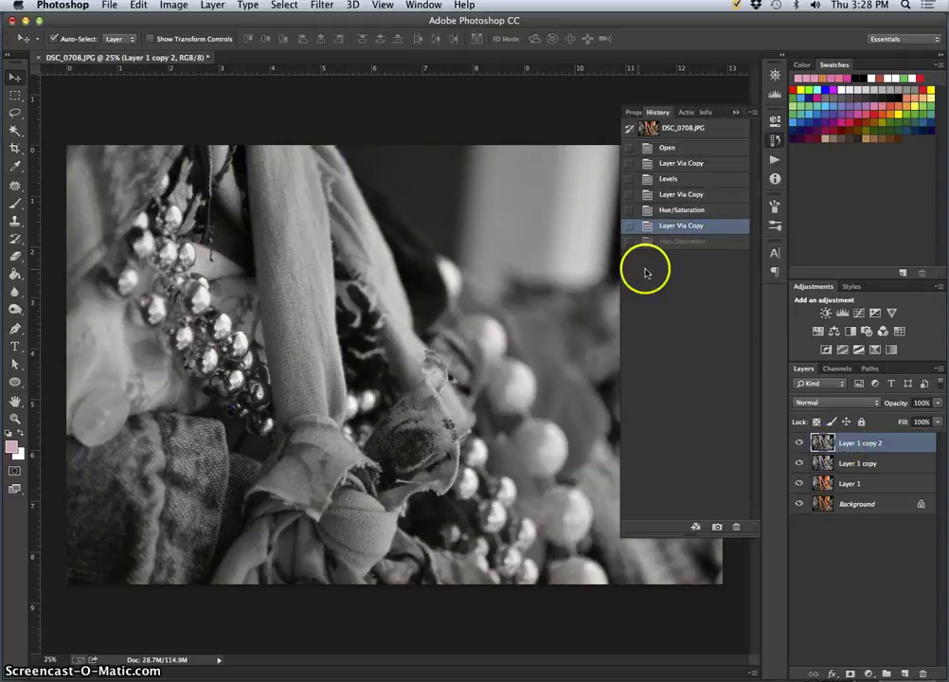
left_click(675, 241)
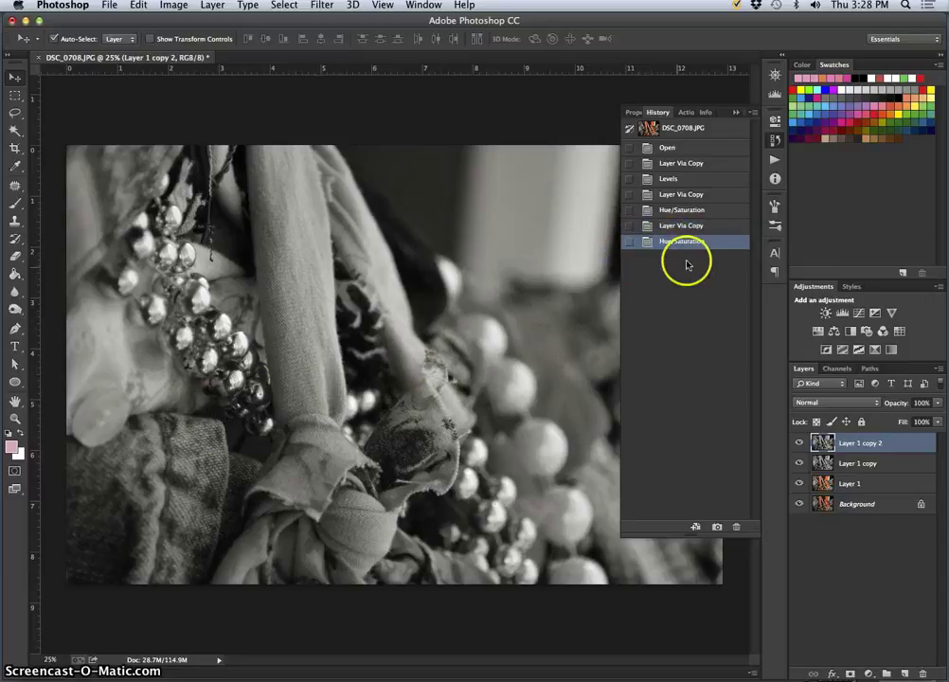
left_click(670, 226)
left_click(669, 240)
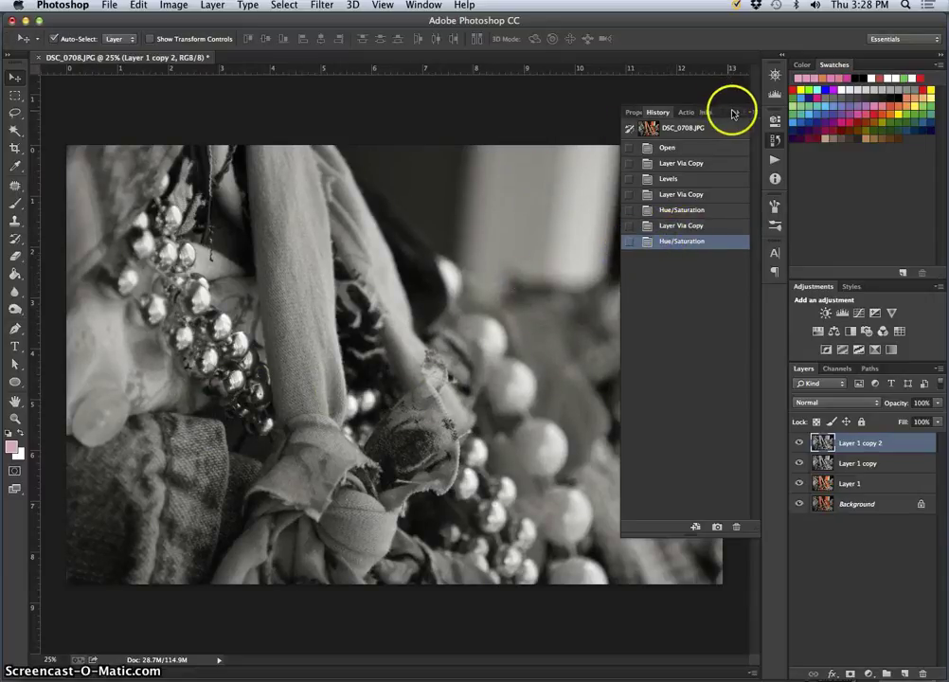
Close the History panel, keeping the sepia tint, and bring up File > Save As.
left_click(735, 114)
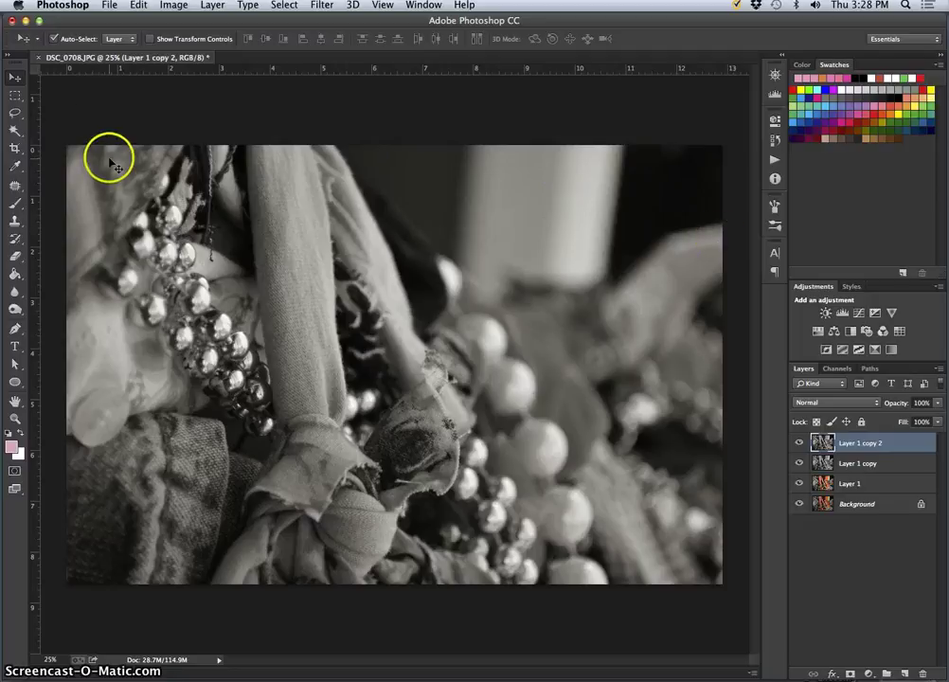
left_click(107, 5)
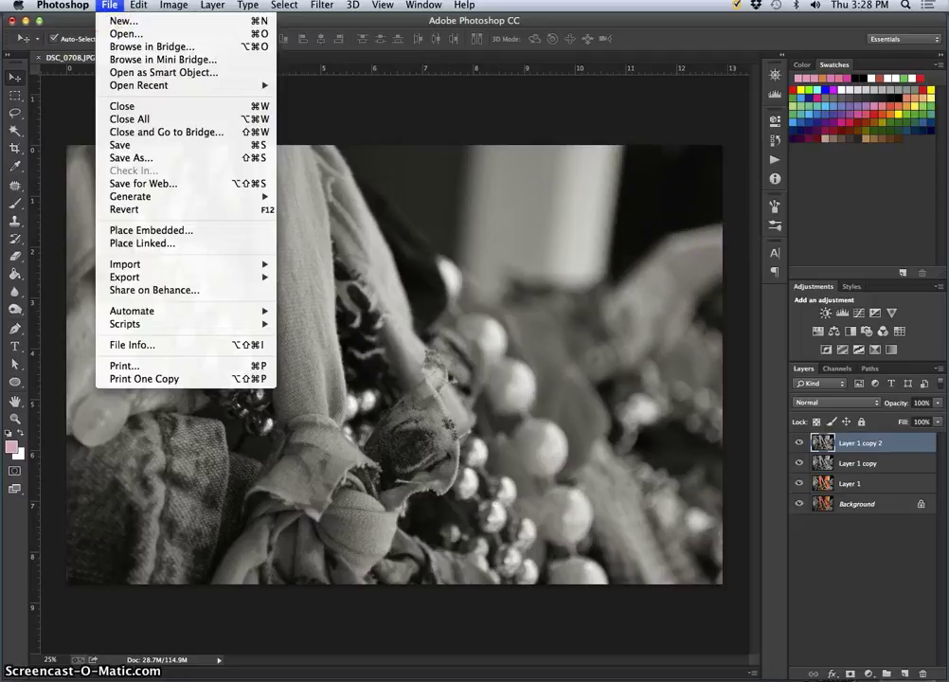
left_click(126, 157)
Save as Karl Contrast 3.psd in Photoshop format, close the document, and minimize Photoshop.
type("Karl Contrast 3.psd")
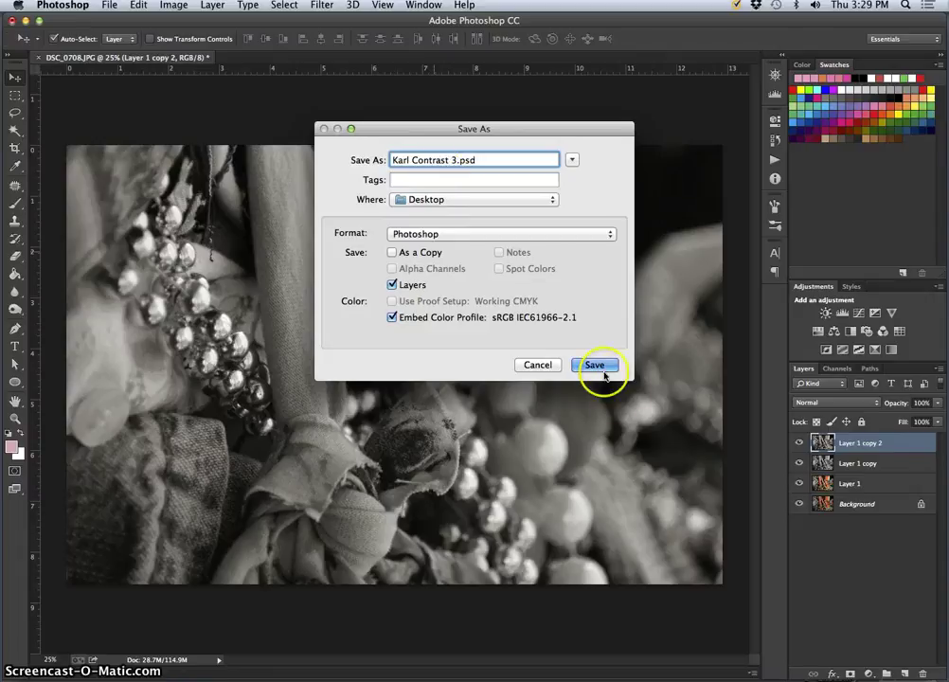
left_click(598, 367)
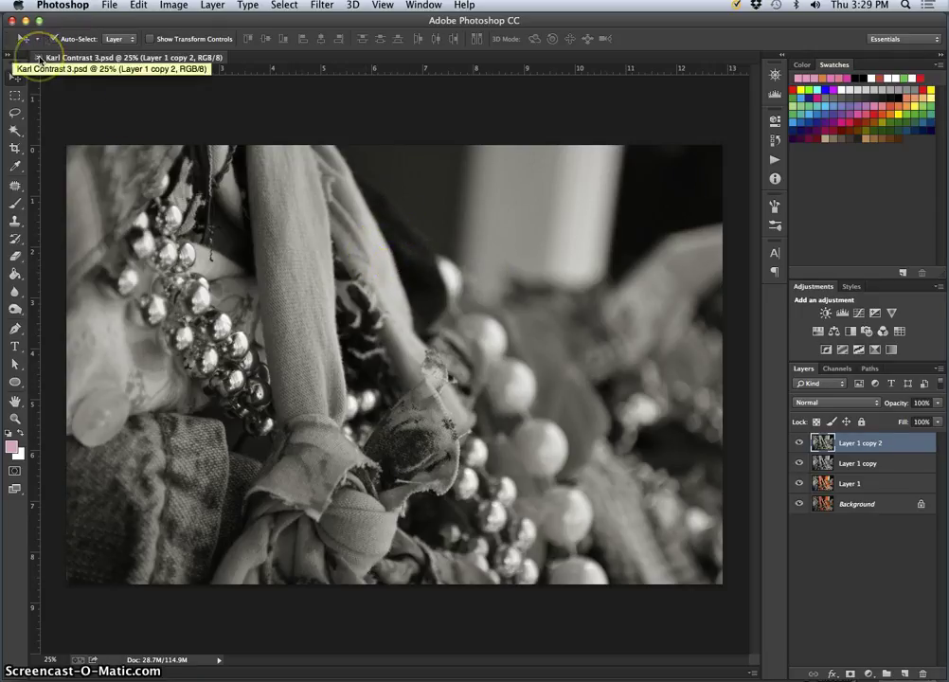
left_click(38, 58)
left_click(26, 20)
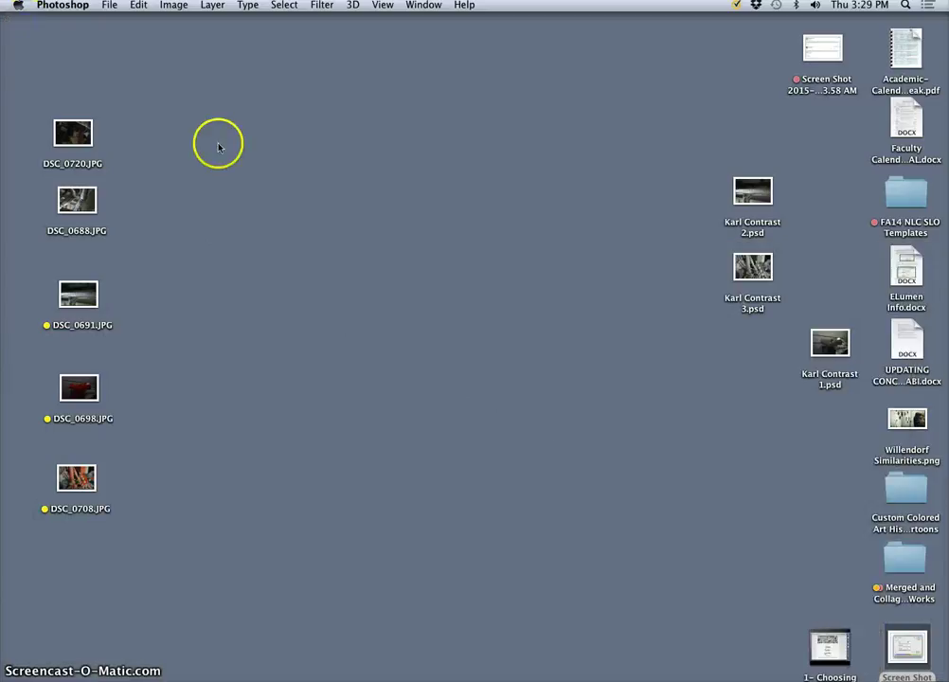
Move Karl Contrast 1.psd below Karl Contrast 3.psd on the desktop.
left_click(218, 146)
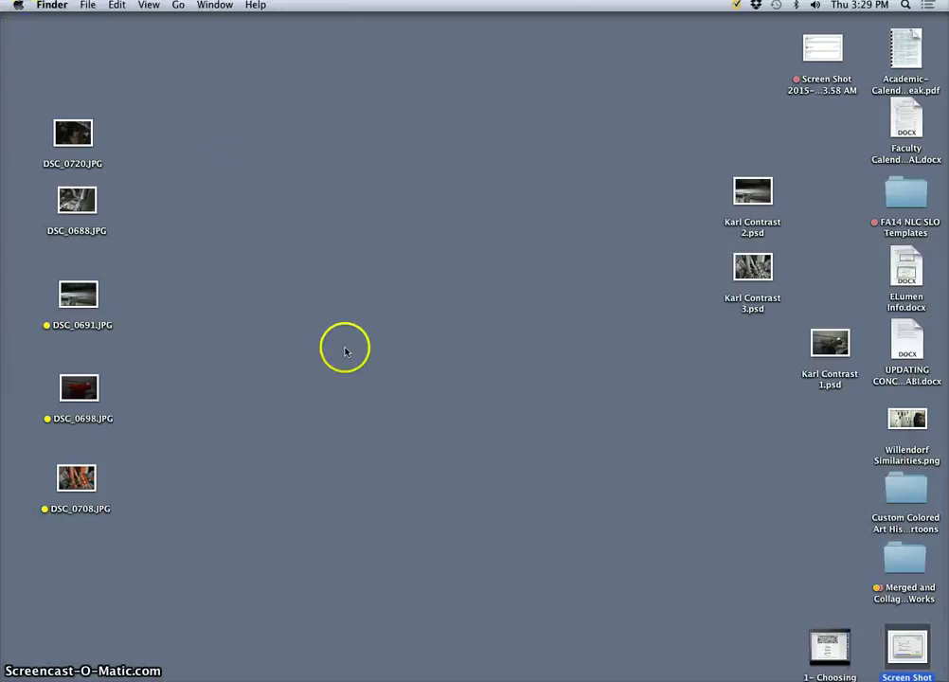
left_click(345, 348)
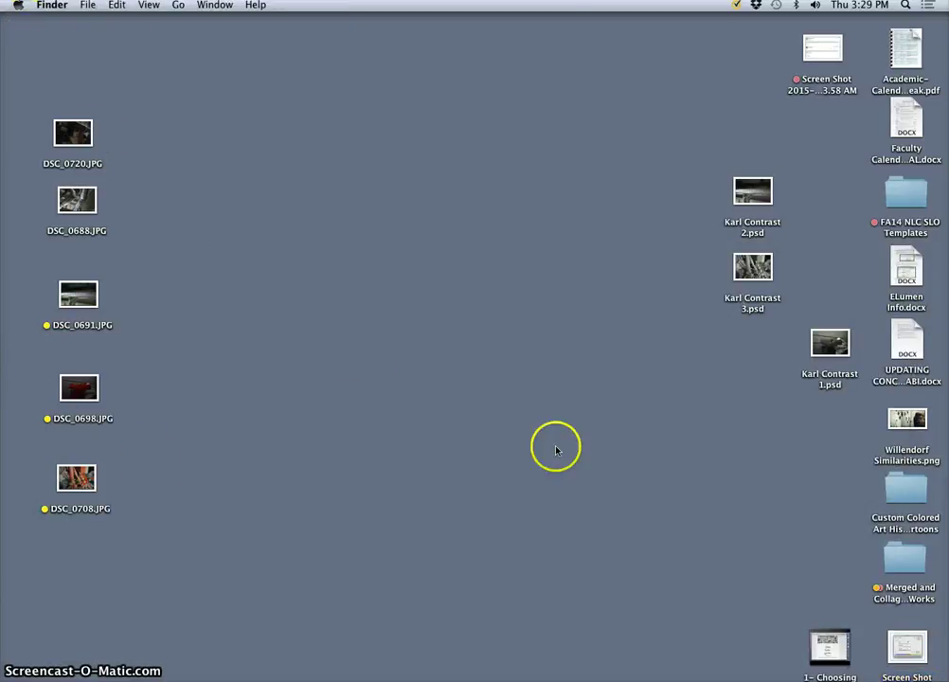
left_click_drag(824, 348, 748, 356)
left_click(688, 323)
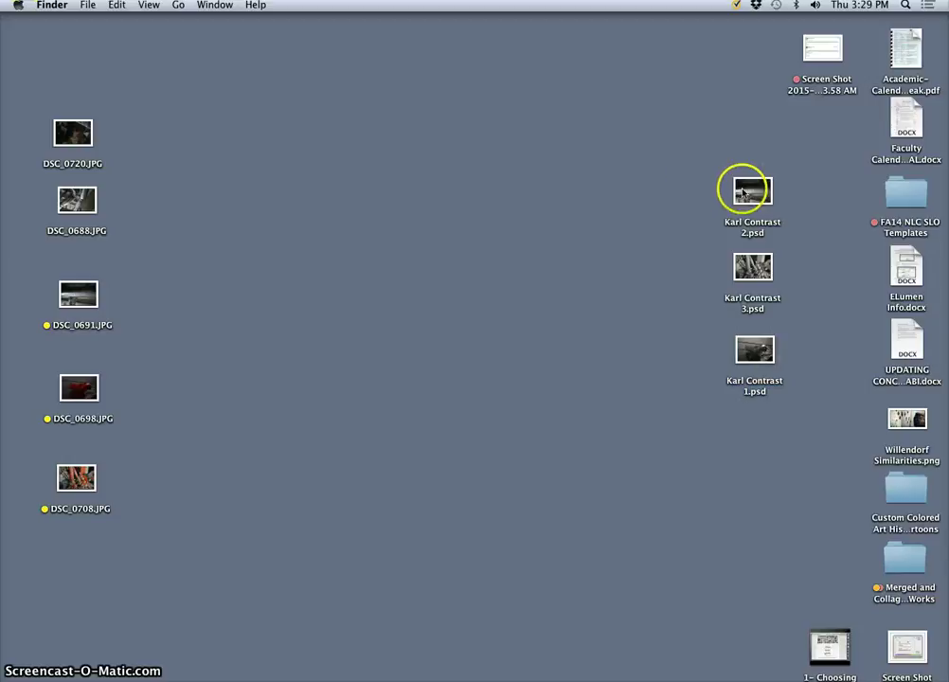
Select Karl Contrast 2, 3 and 1.psd together on the desktop.
left_click(710, 189)
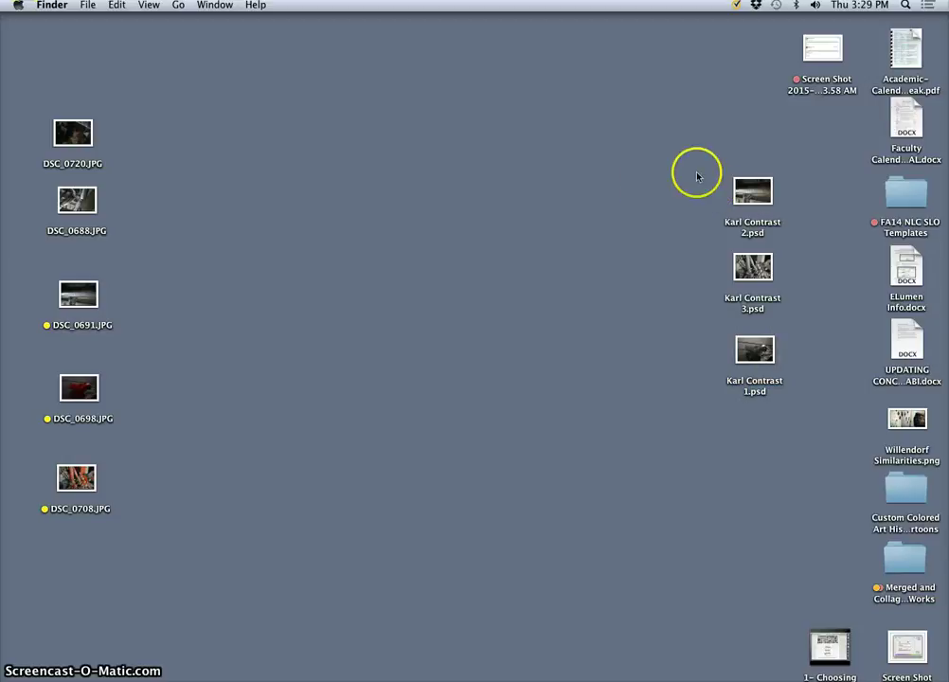
left_click_drag(696, 175, 790, 371)
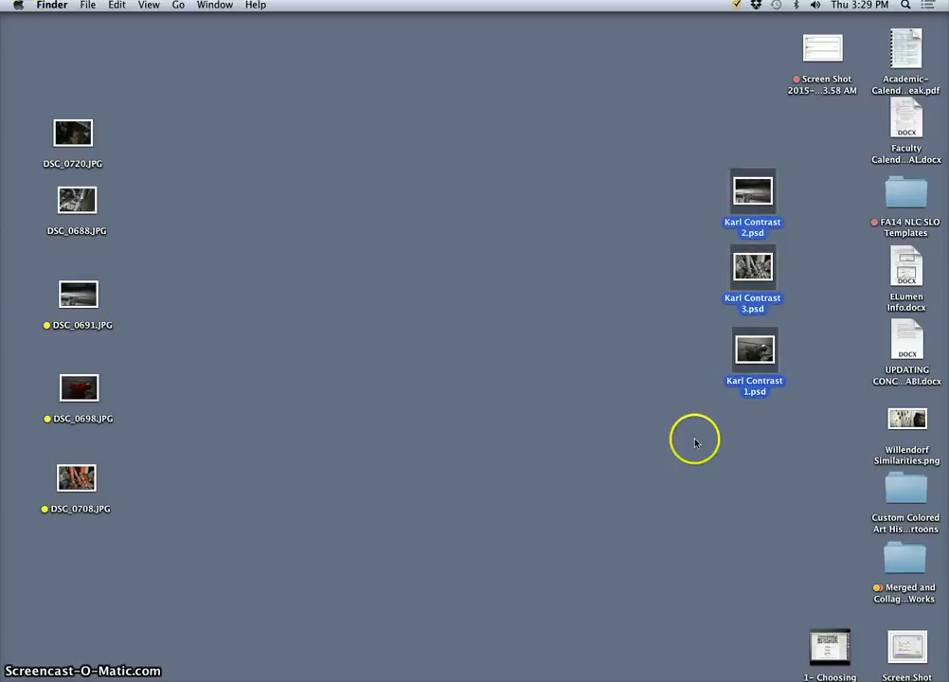
right_click(748, 352)
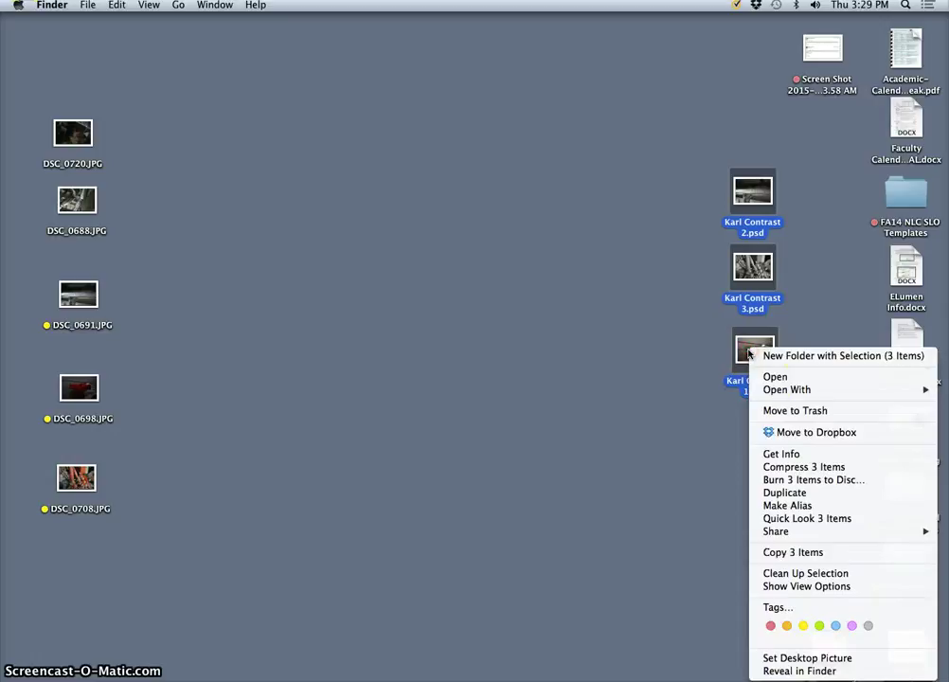
left_click(752, 187)
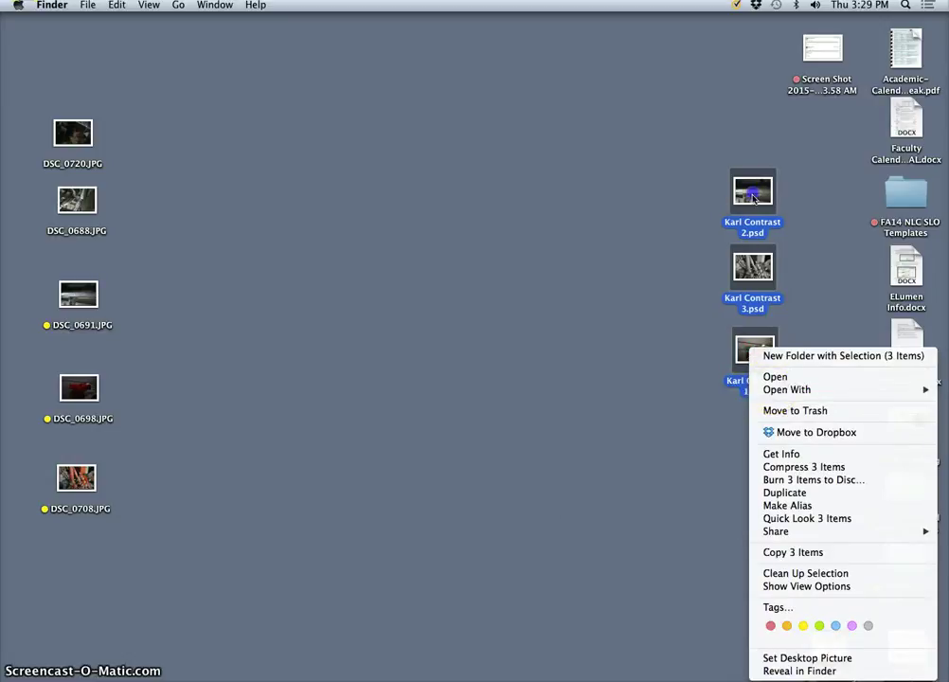
left_click_drag(689, 186, 834, 397)
left_click(788, 346)
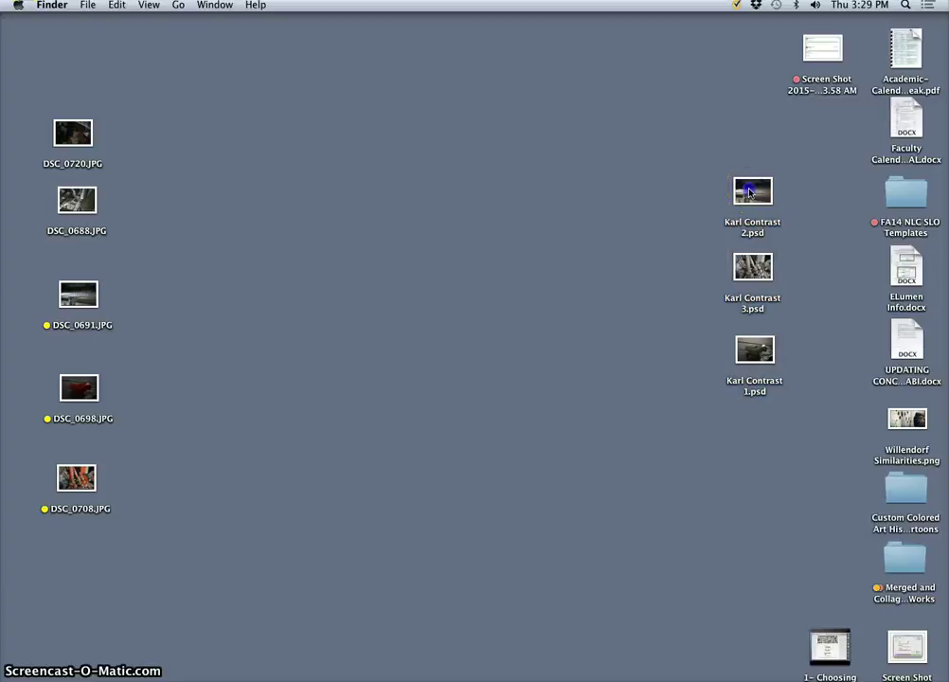
left_click(749, 192)
left_click(752, 267, "super")
left_click(755, 347, "super")
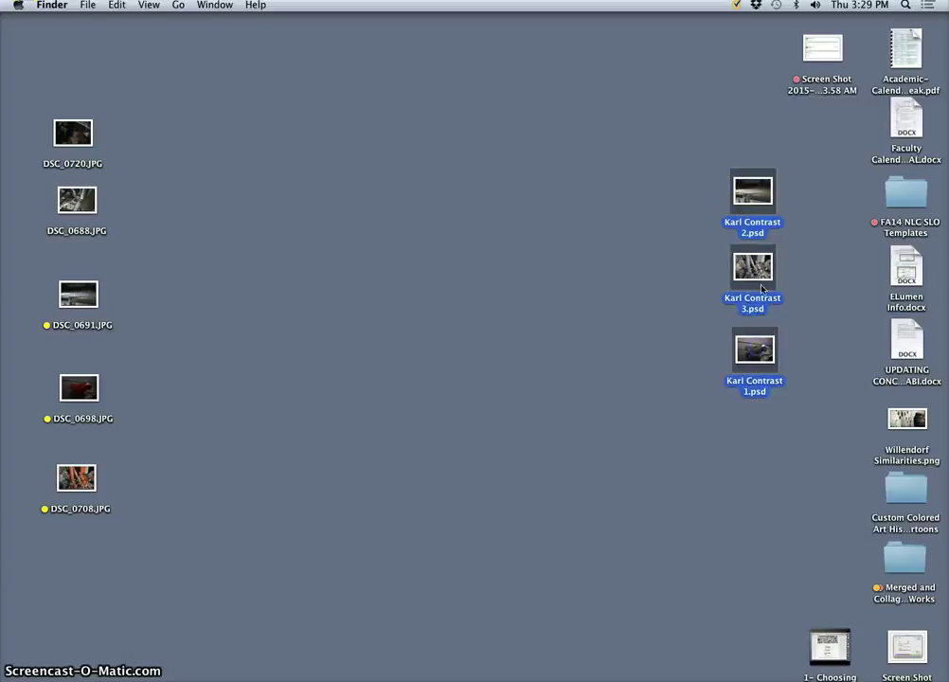
Open the three selected files with Adobe Photoshop CC (default).
right_click(752, 347)
mouse_move(788, 388)
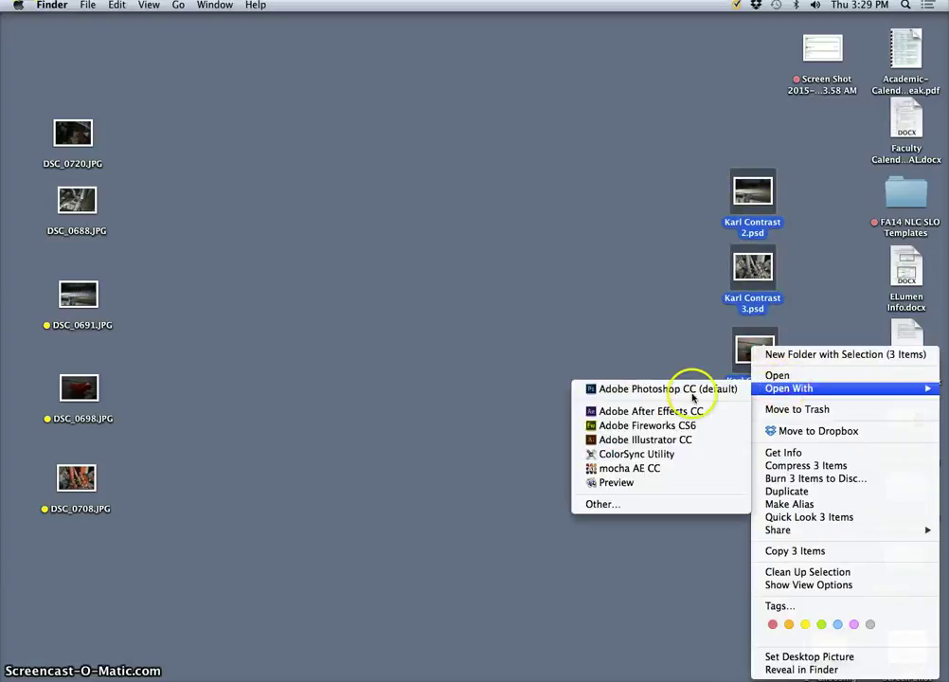
left_click(641, 396)
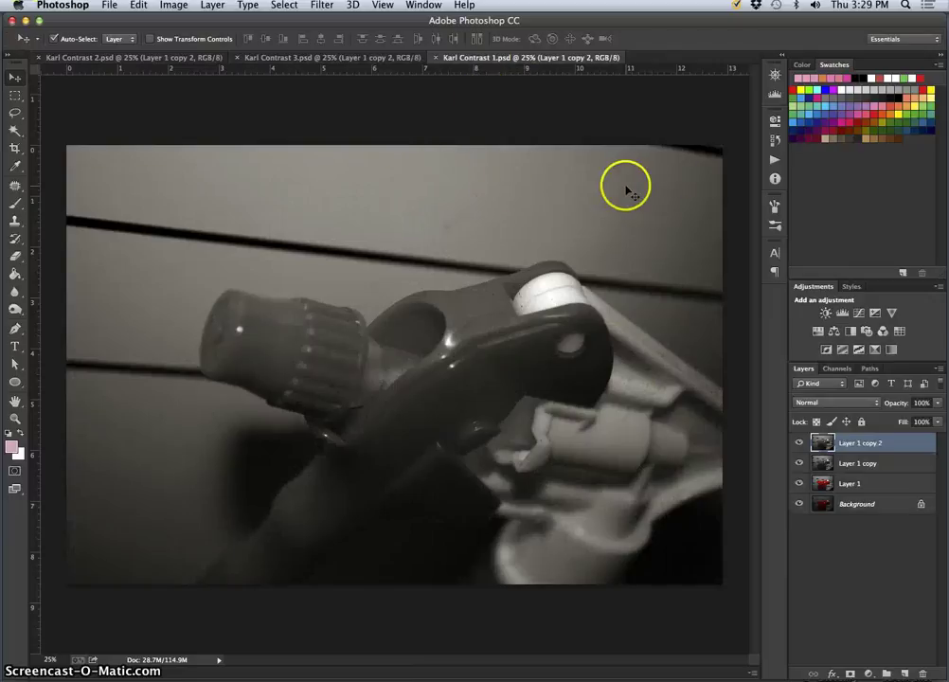
Apply Window > Arrange > Float All in Windows to the three documents.
left_click(417, 6)
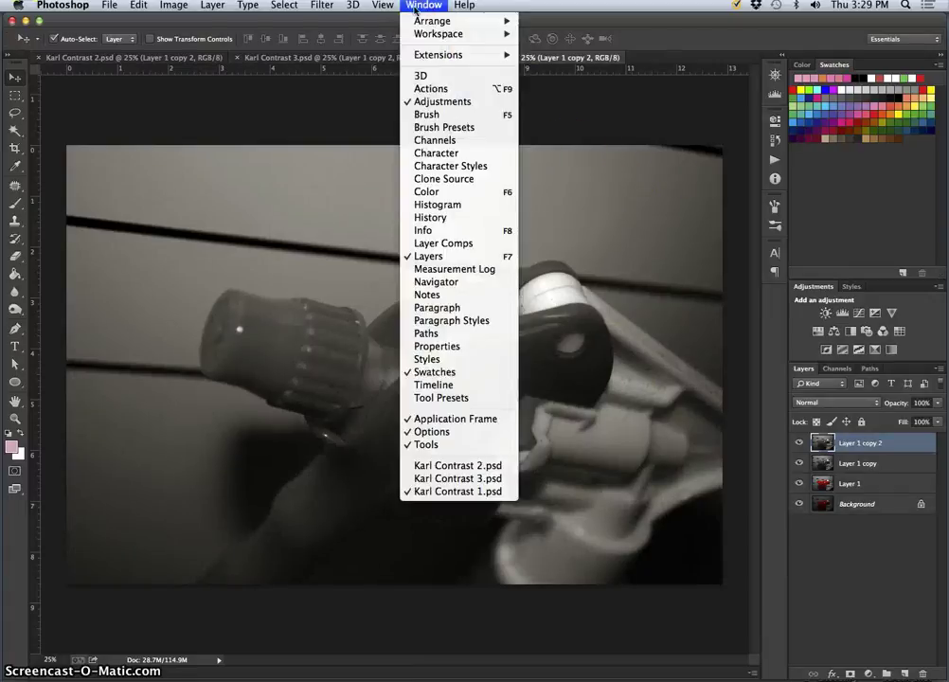
mouse_move(431, 21)
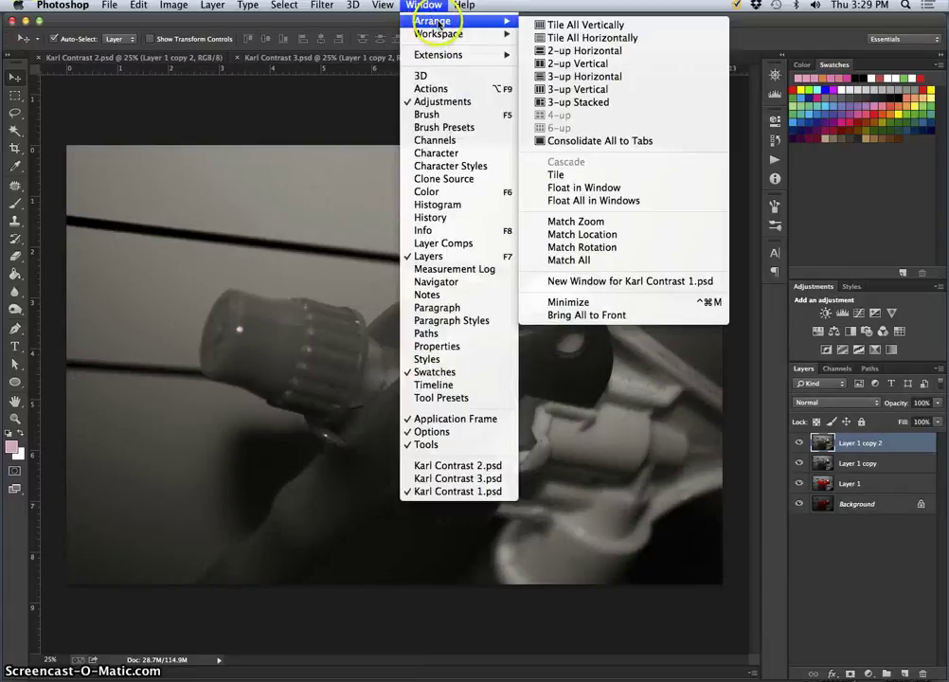
left_click(598, 201)
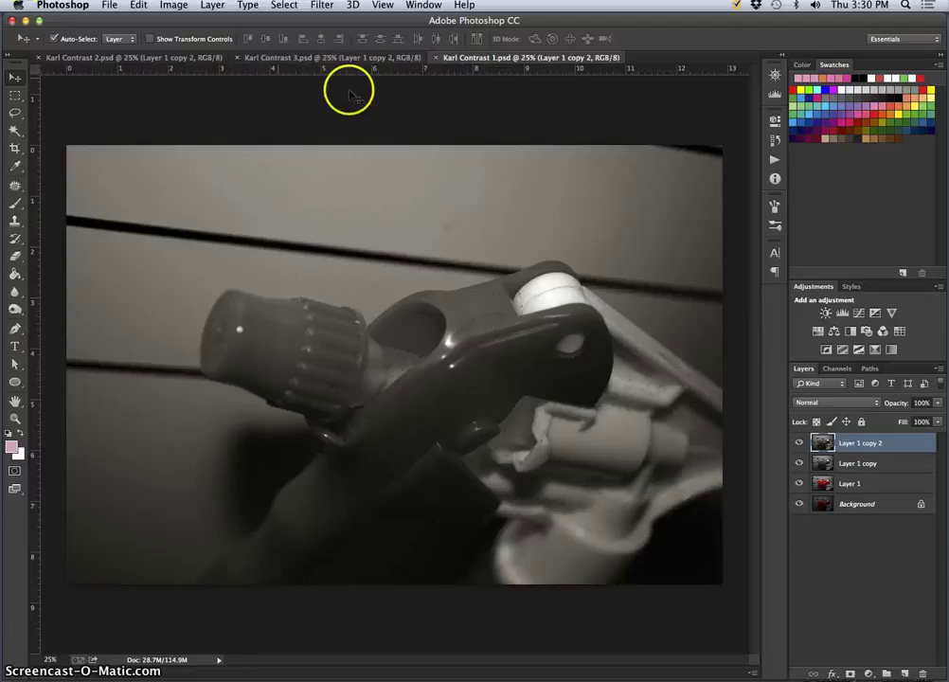
left_click(424, 4)
mouse_move(445, 21)
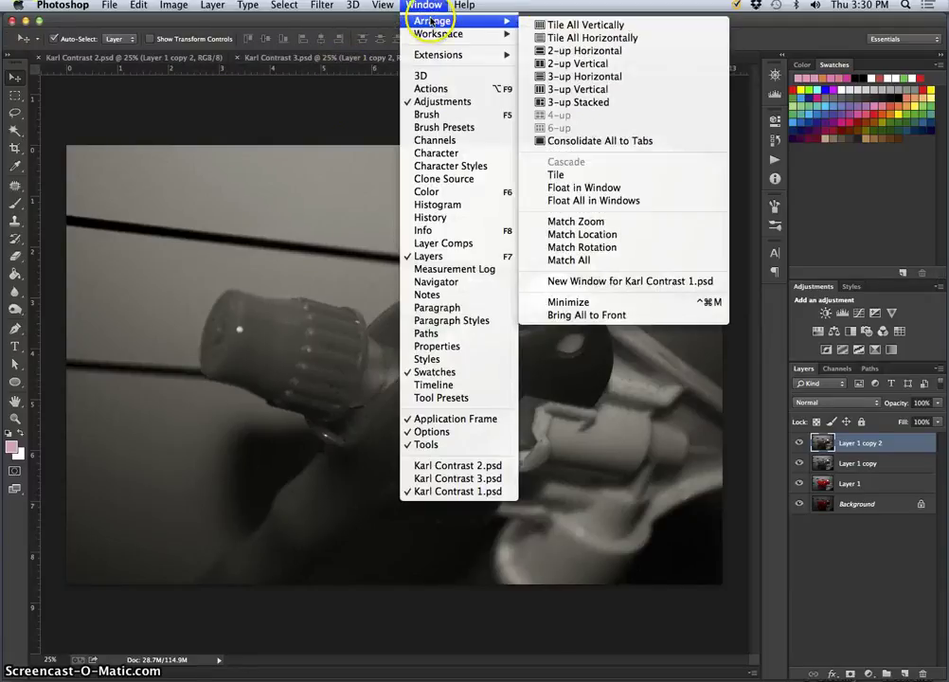
left_click(594, 201)
Stagger the Karl Contrast 1 and 3 windows and bring Karl Contrast 2 to the front.
left_click_drag(433, 90, 483, 134)
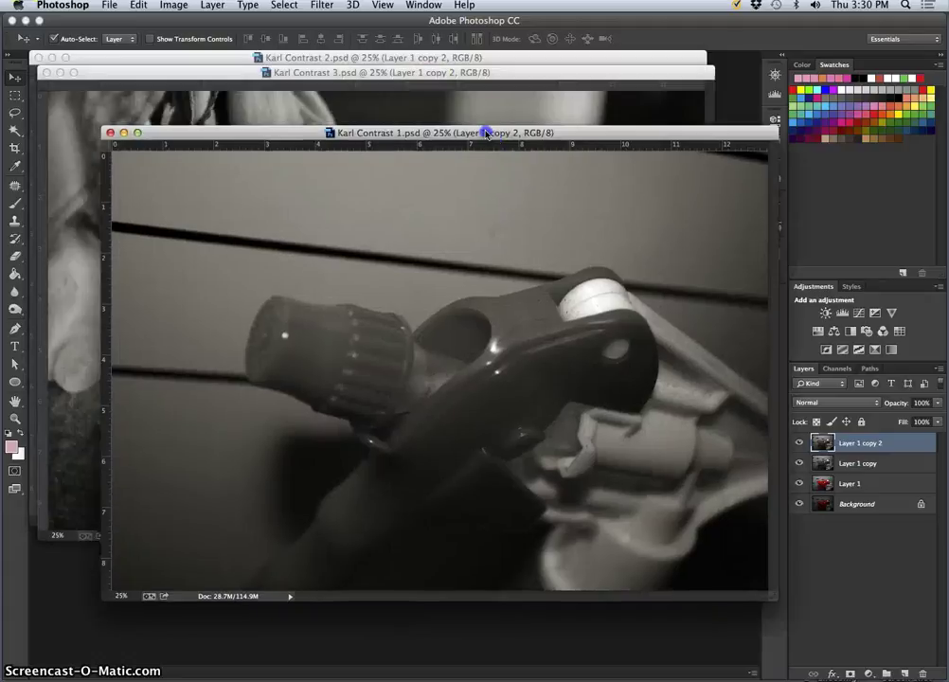
left_click_drag(443, 79, 448, 103)
left_click_drag(445, 59, 451, 69)
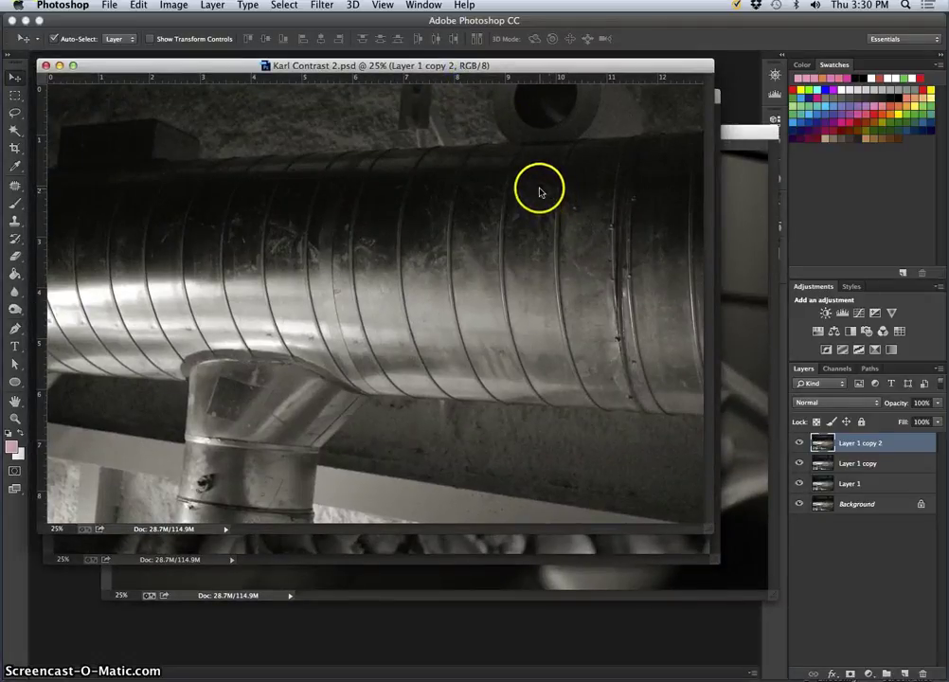
Use Exposé to bring the Karl Contrast 1 window forward and close it.
key("ctrl+Down")
key("Right")
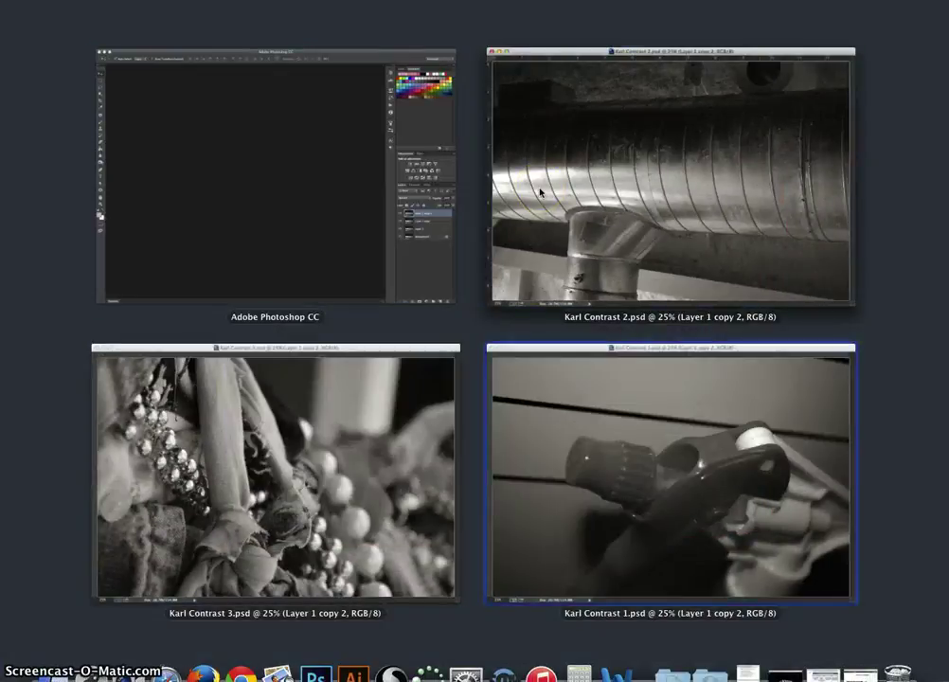
key("Down")
key("Return")
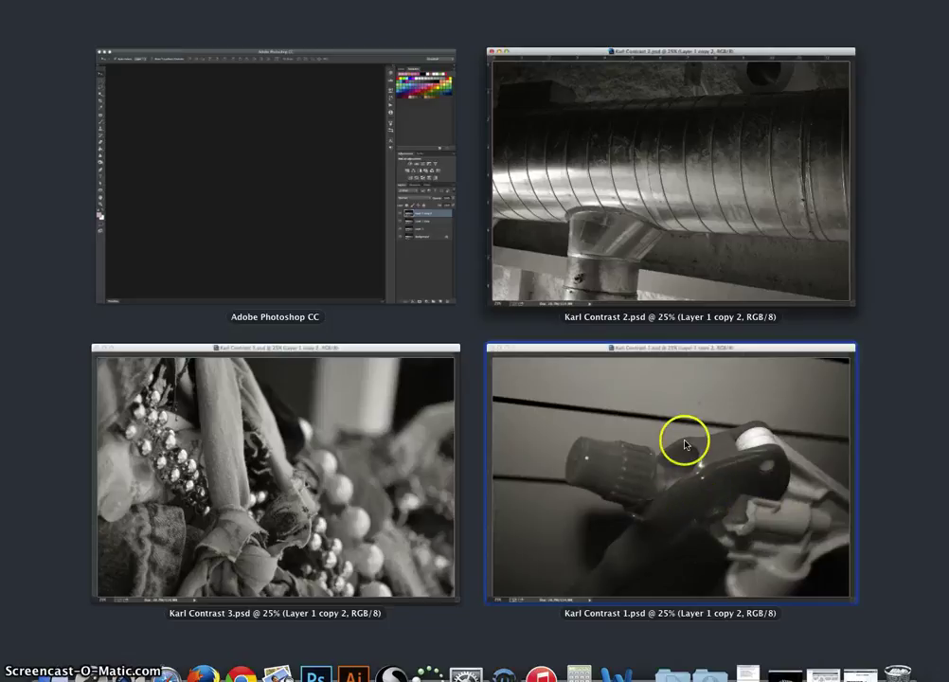
left_click(709, 485)
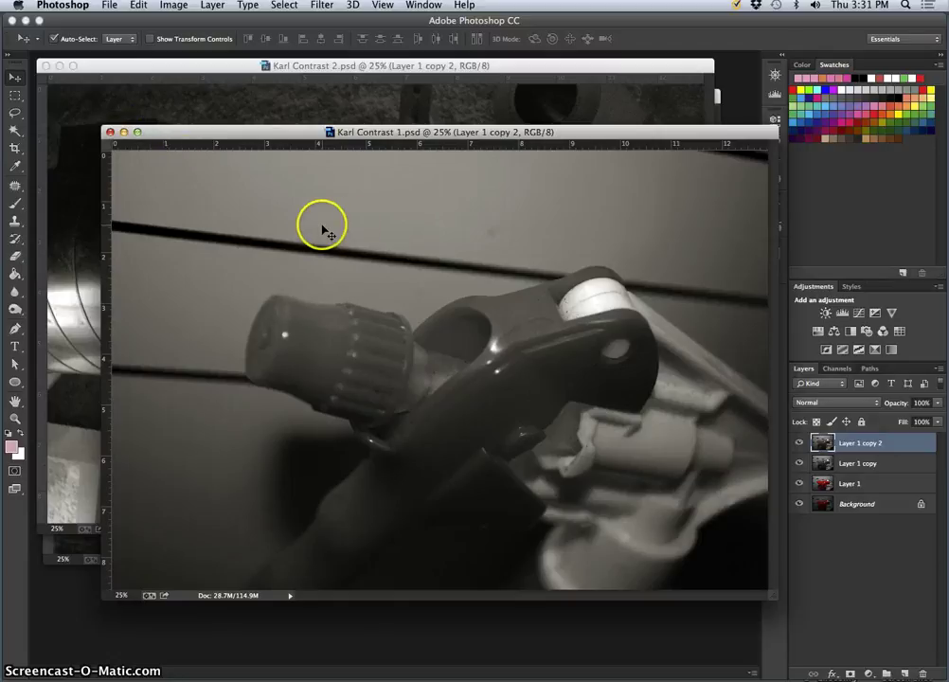
key("ctrl+Down")
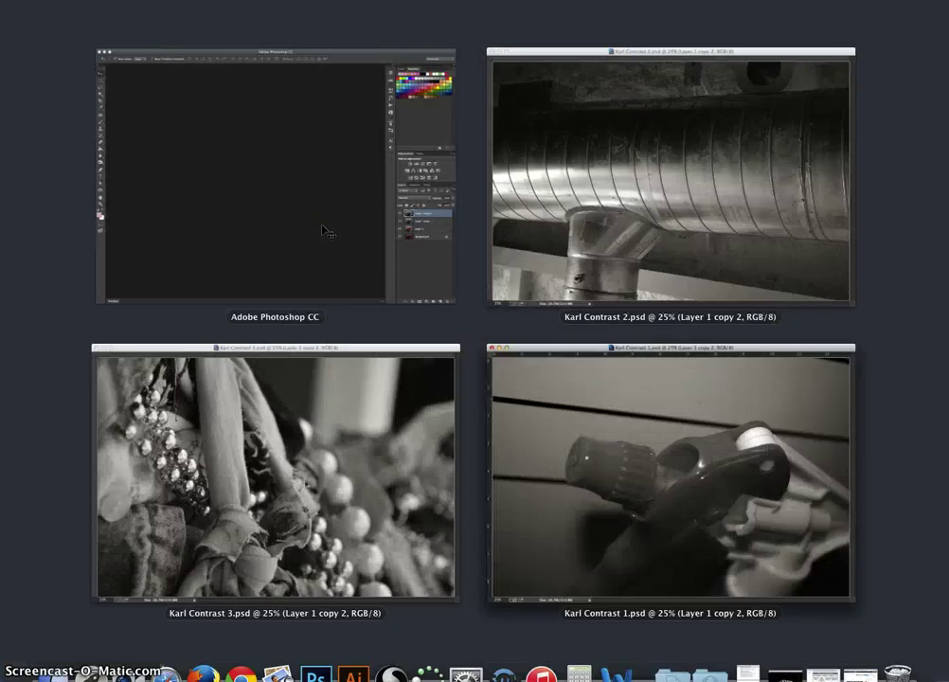
key("Right")
key("Down")
key("Left")
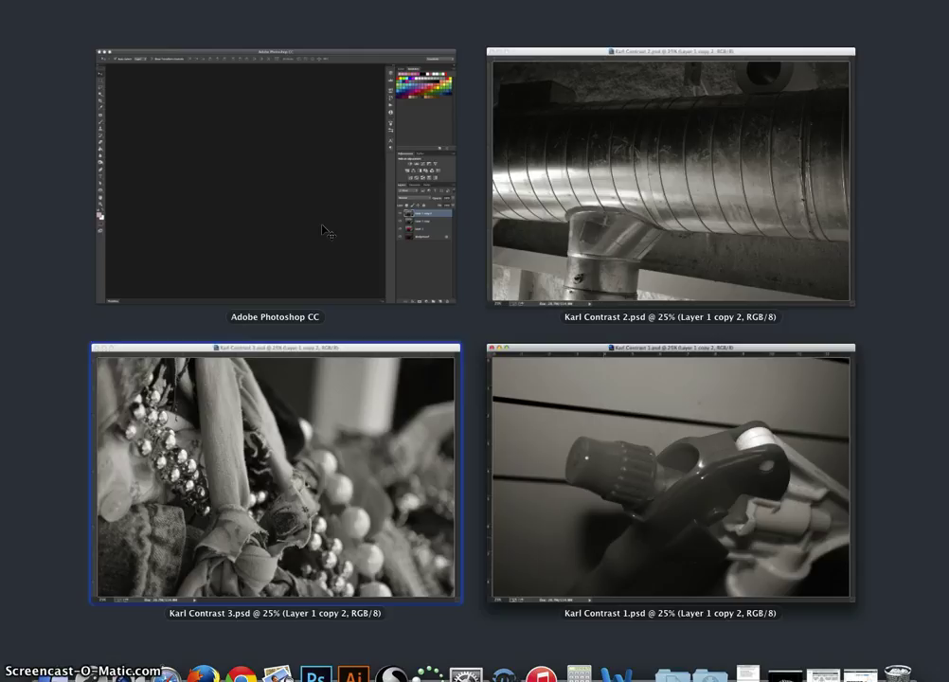
left_click(559, 480)
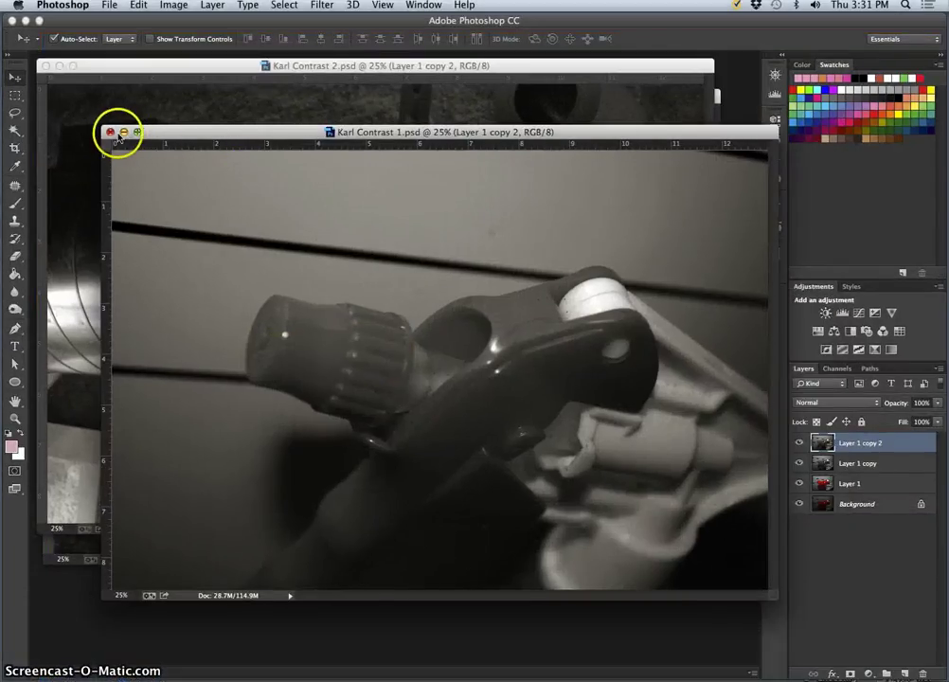
left_click(123, 134)
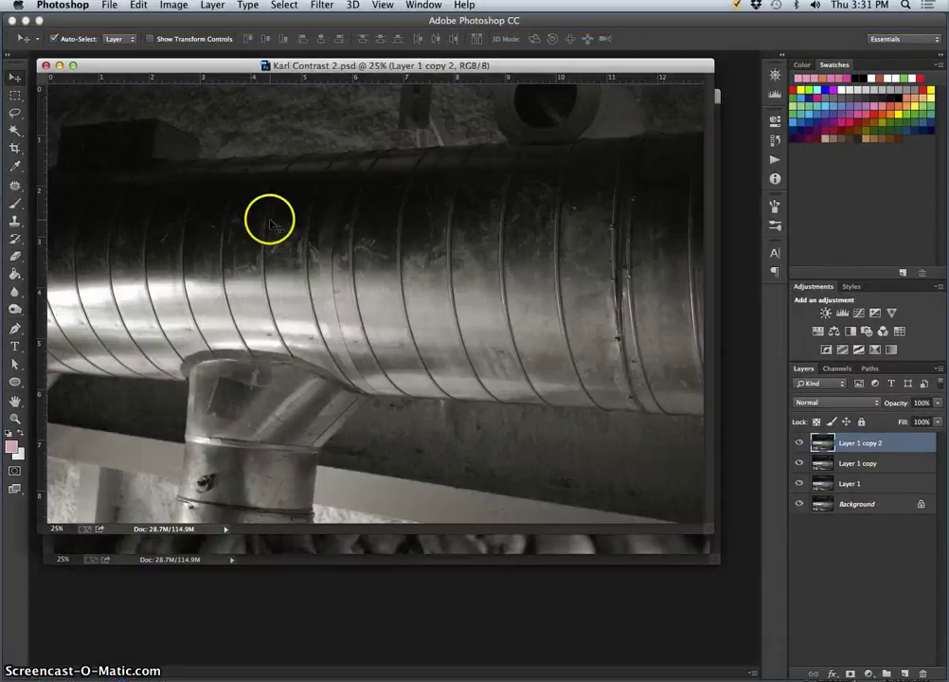
From the desktop, open DSC_0720.JPG with Adobe Photoshop CC.
key("F11")
left_click(324, 296)
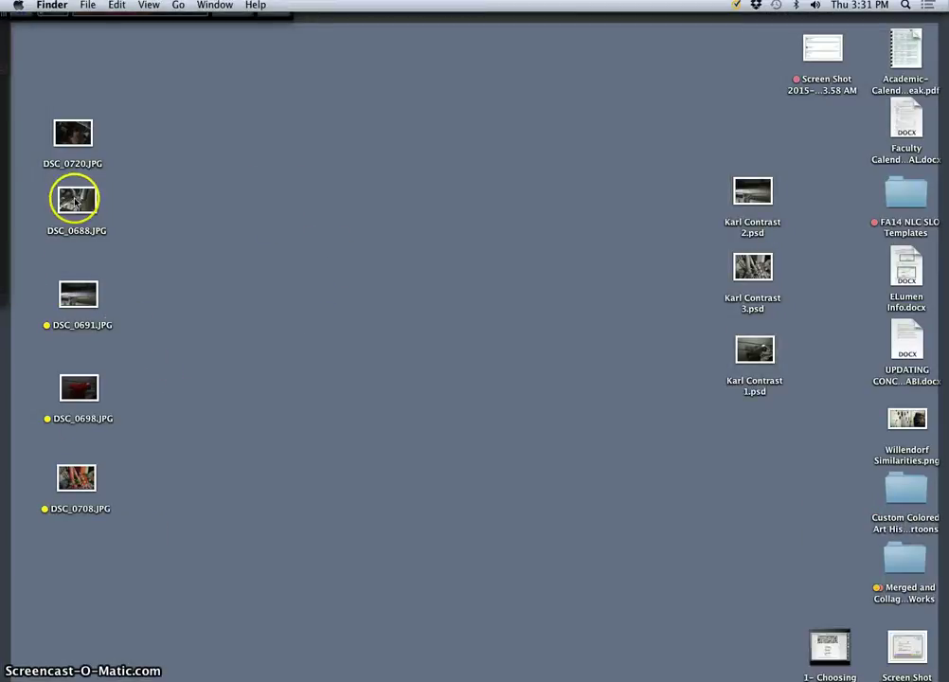
right_click(74, 131)
mouse_move(157, 151)
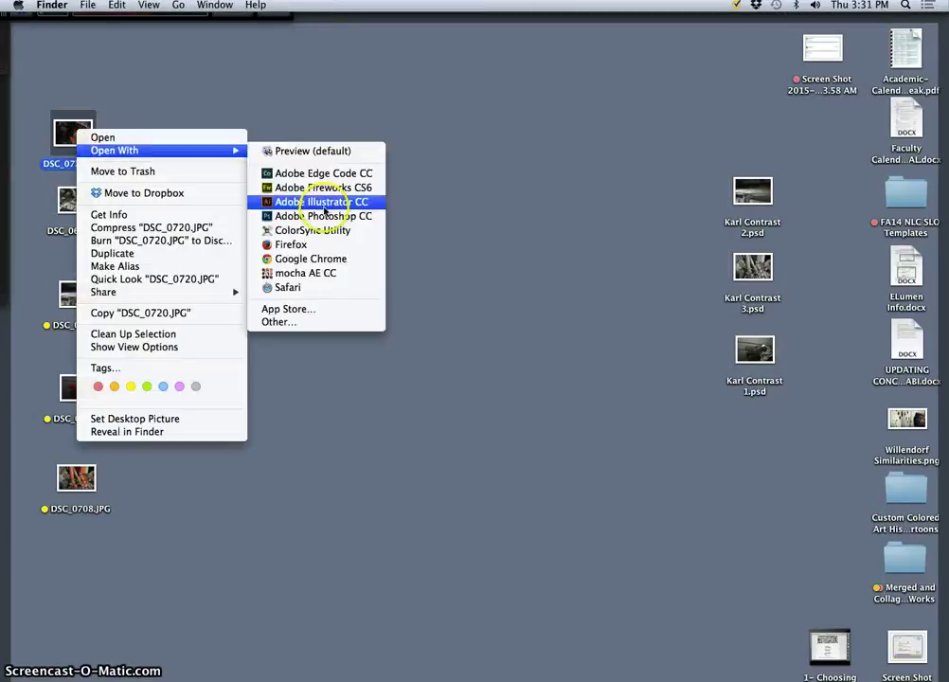
left_click(331, 217)
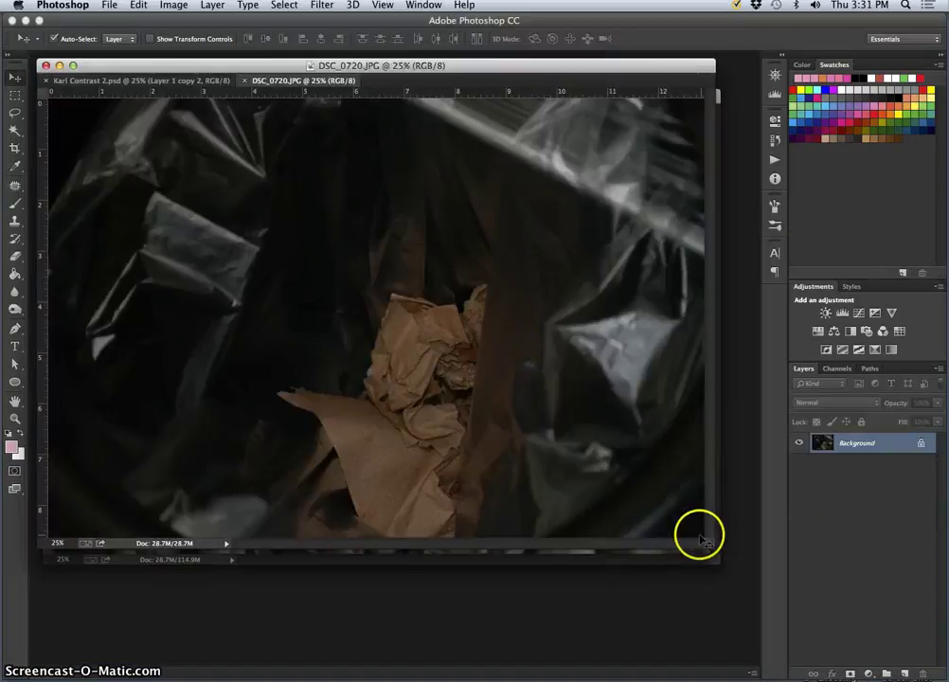
Enlarge the document window and duplicate the Background into Layer 1.
left_click_drag(710, 549, 746, 587)
left_click(849, 445)
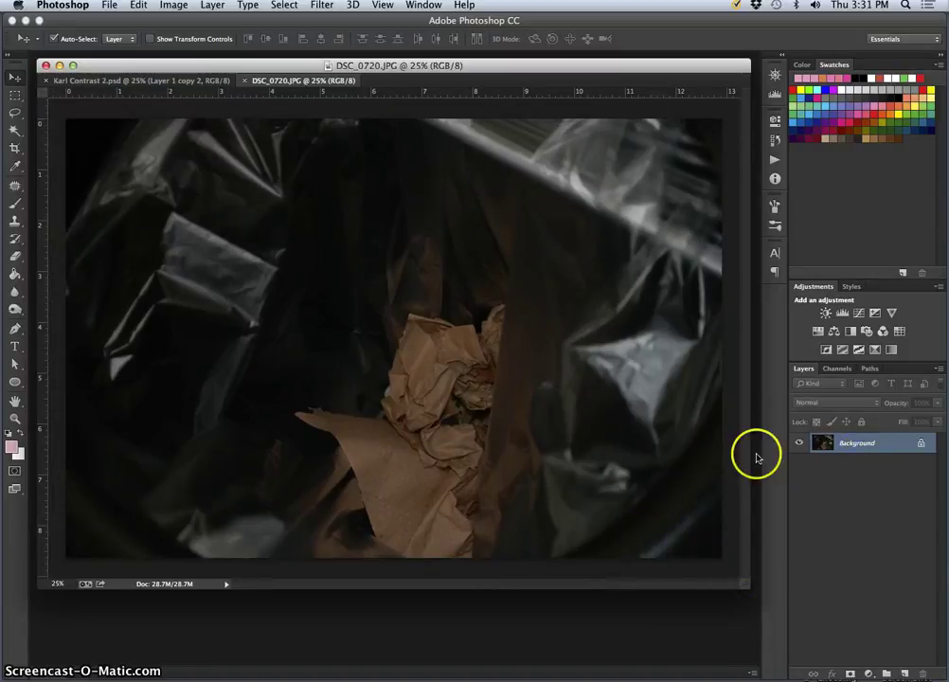
key("super+j")
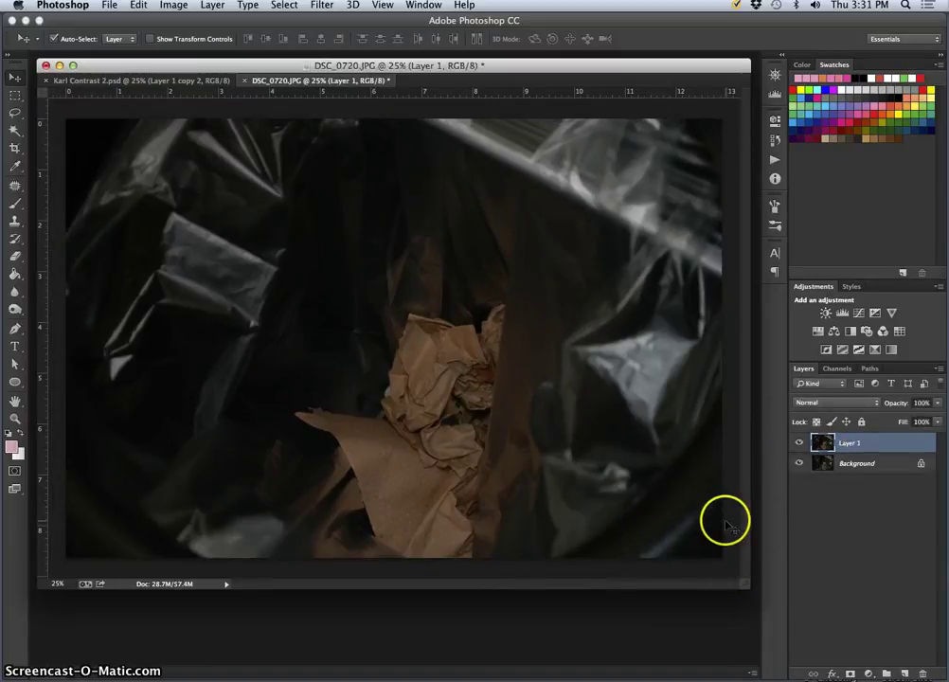
In Levels, adjust the black, midtone and white input points to brighten the photo.
left_click(173, 6)
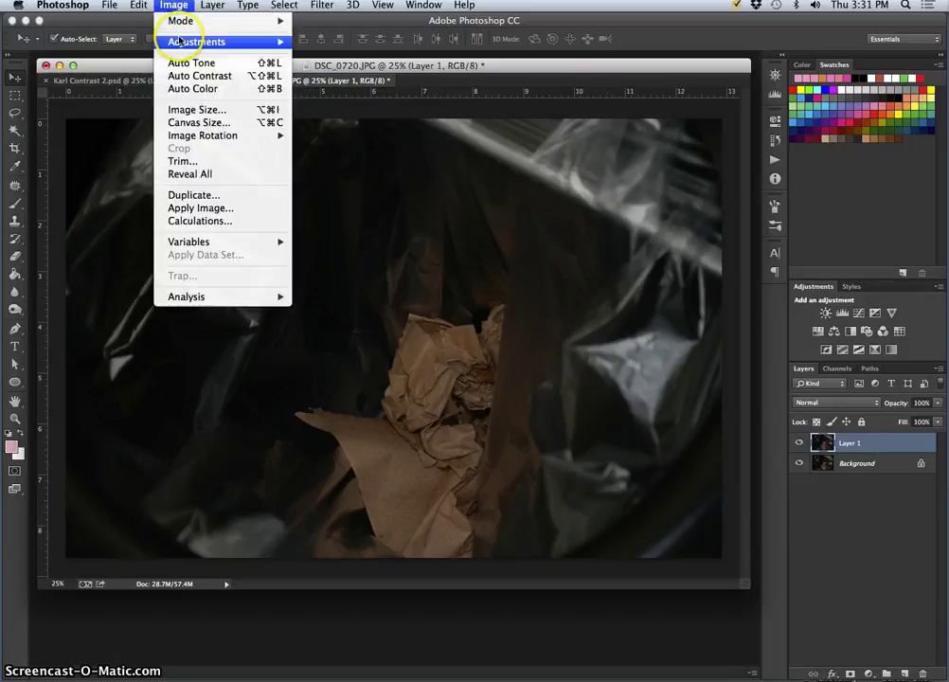
mouse_move(189, 40)
left_click(317, 54)
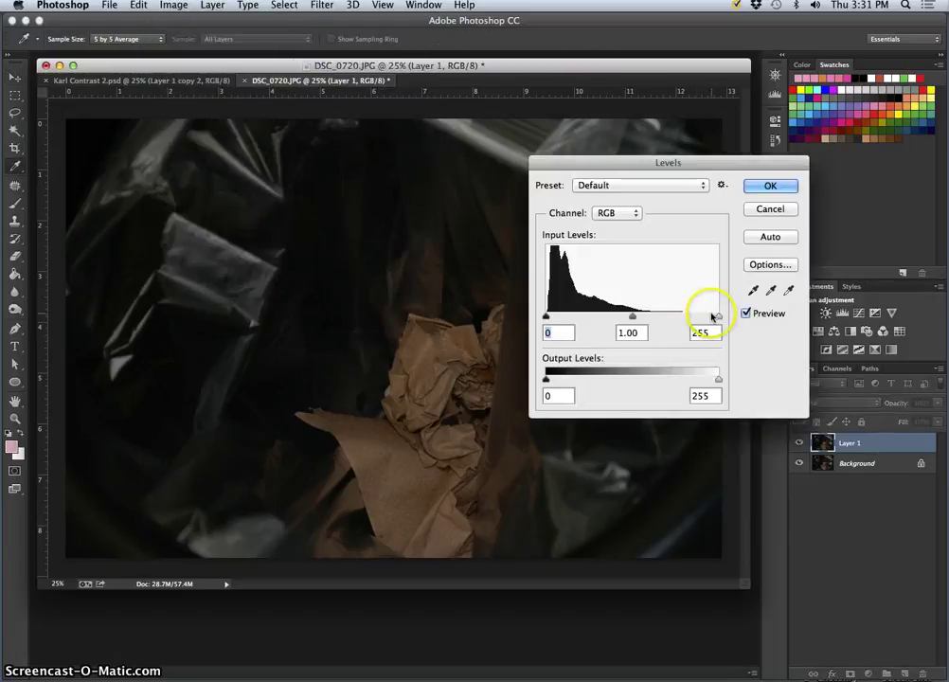
left_click_drag(718, 316, 685, 317)
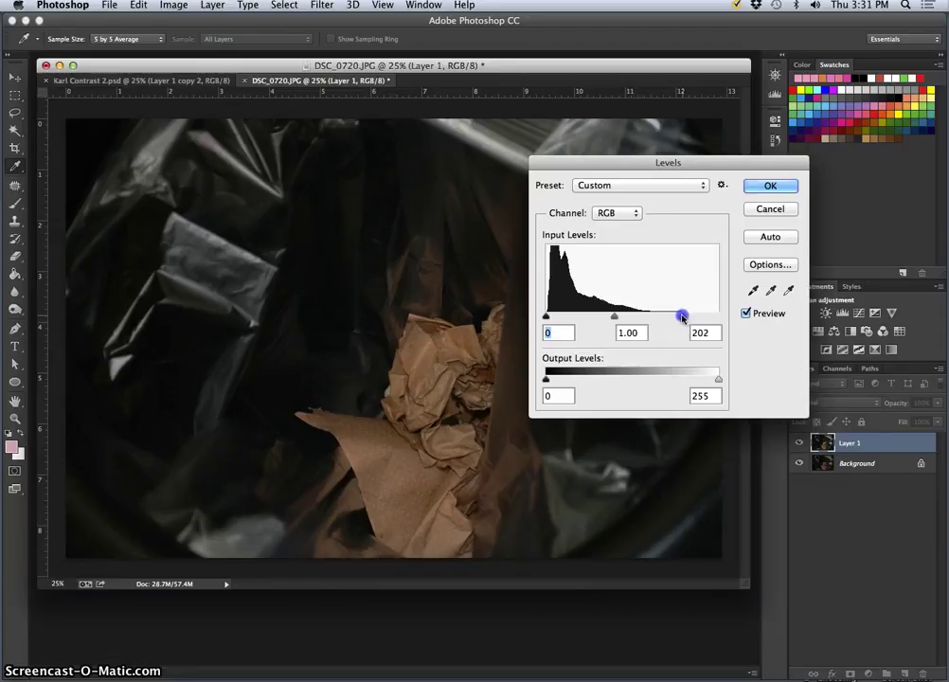
left_click_drag(669, 317, 666, 316)
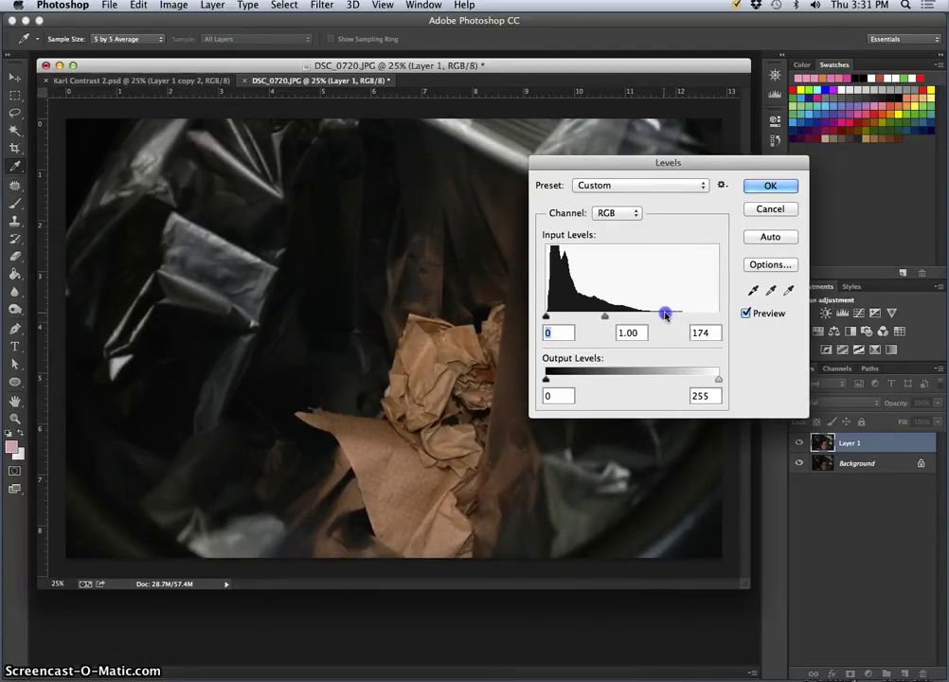
left_click_drag(667, 315, 668, 316)
left_click_drag(617, 155, 770, 350)
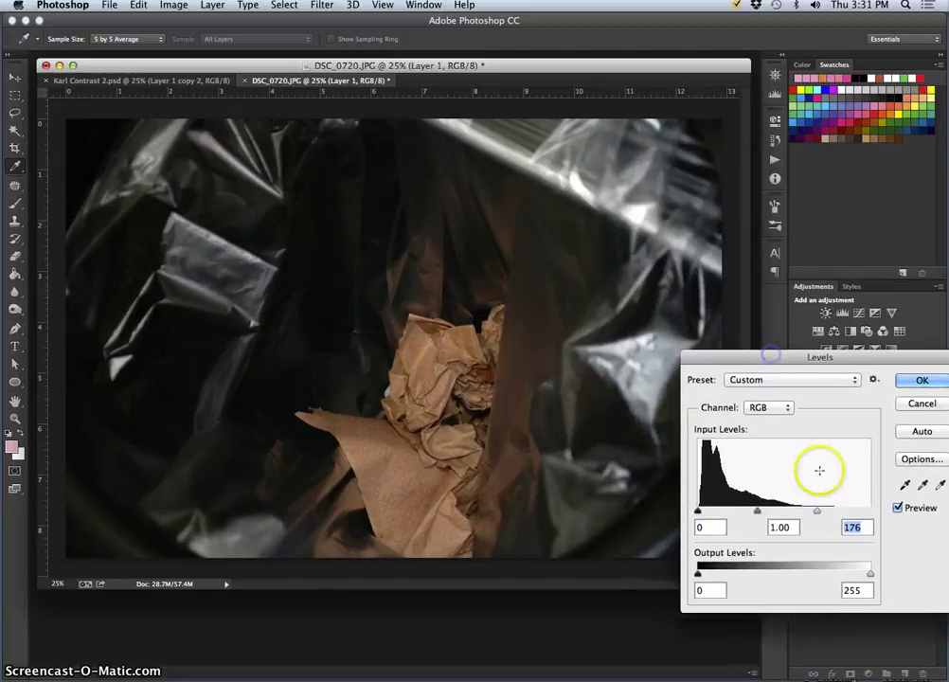
left_click_drag(817, 513, 820, 515)
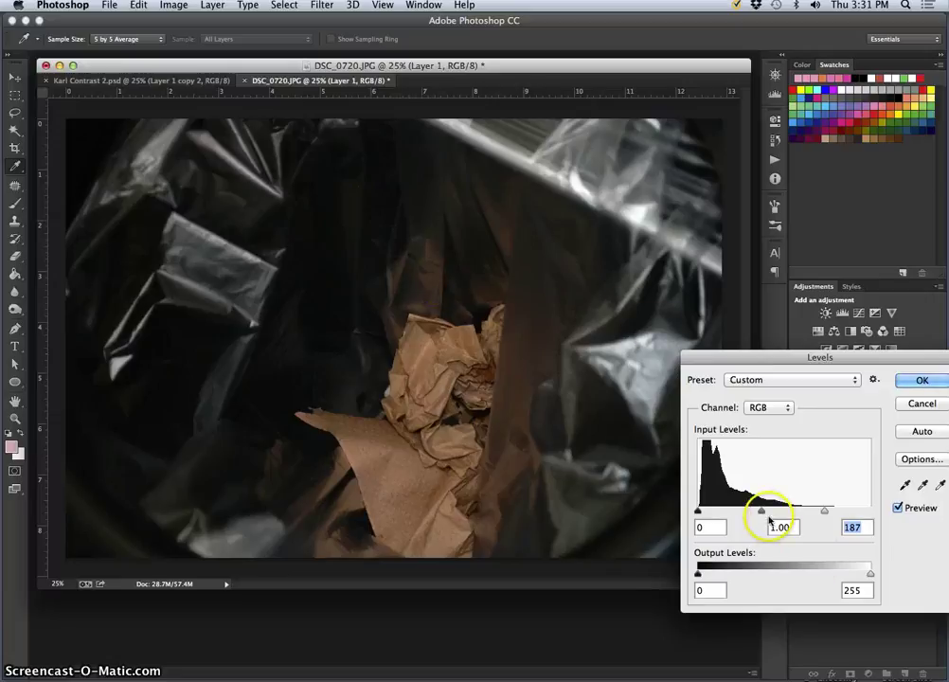
left_click_drag(698, 512, 700, 512)
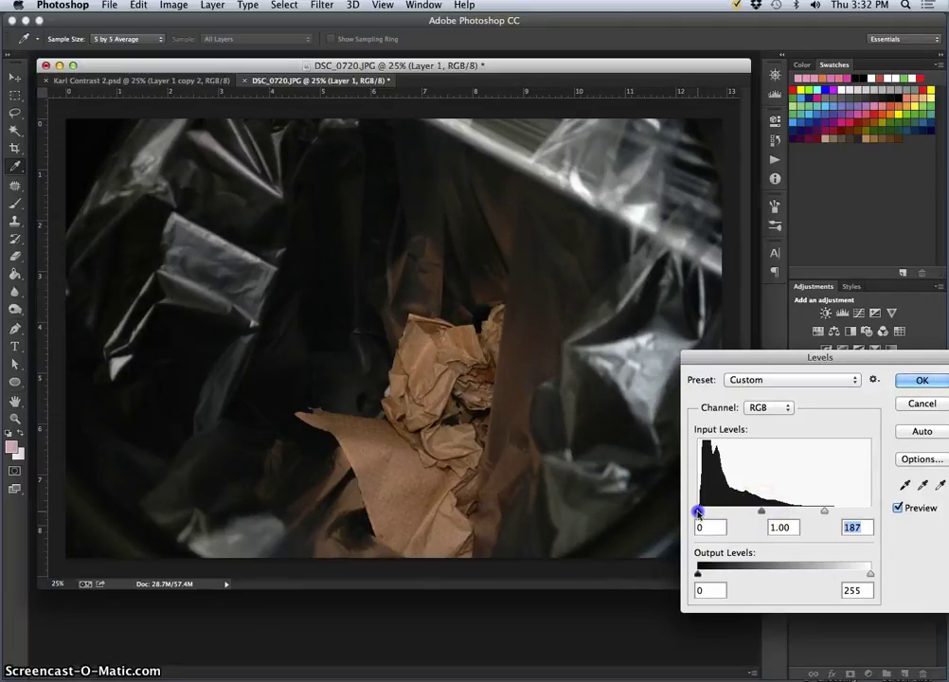
mouse_move(761, 512)
left_mouse_down()
mouse_move(744, 512)
mouse_move(754, 513)
left_mouse_up()
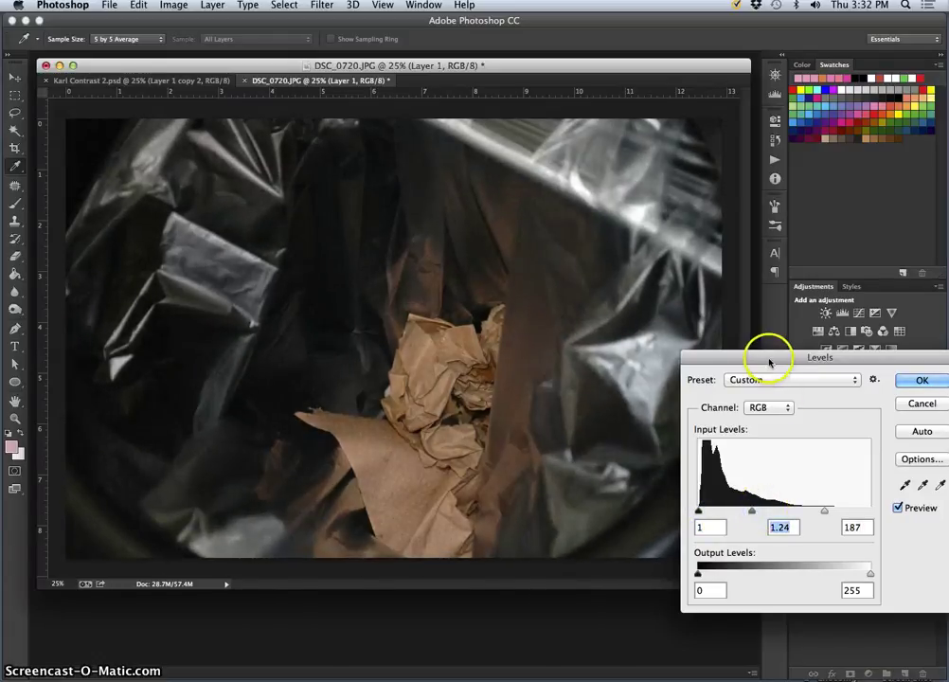
Settle the Levels inputs at 1, 1.22, 187 with output levels 0–236.
left_click_drag(771, 353, 757, 106)
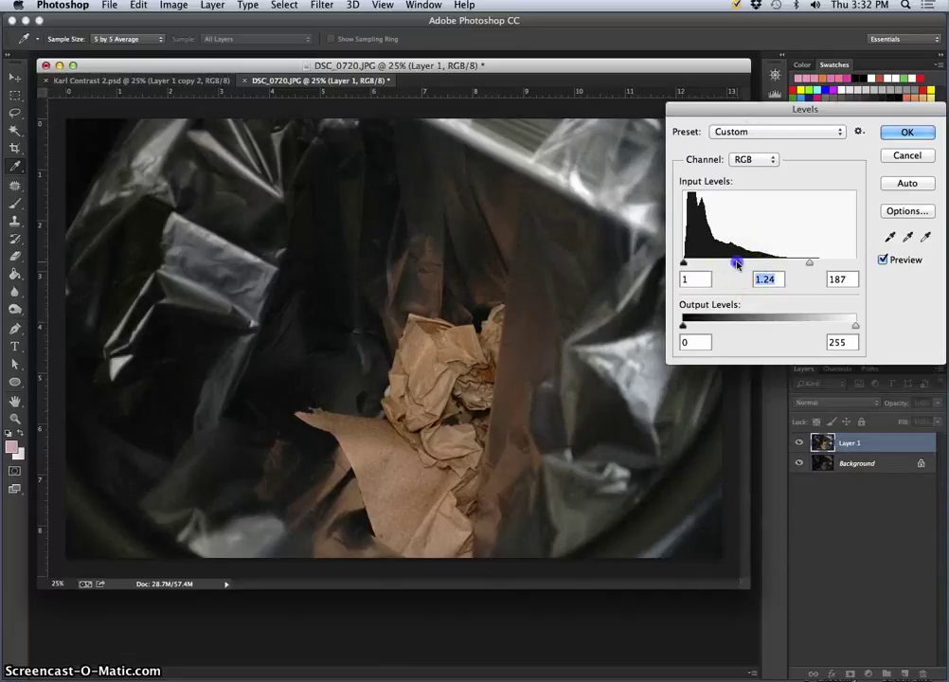
left_click_drag(732, 264, 745, 266)
left_click_drag(853, 328, 788, 326)
left_click_drag(684, 327, 723, 327)
left_click(787, 327)
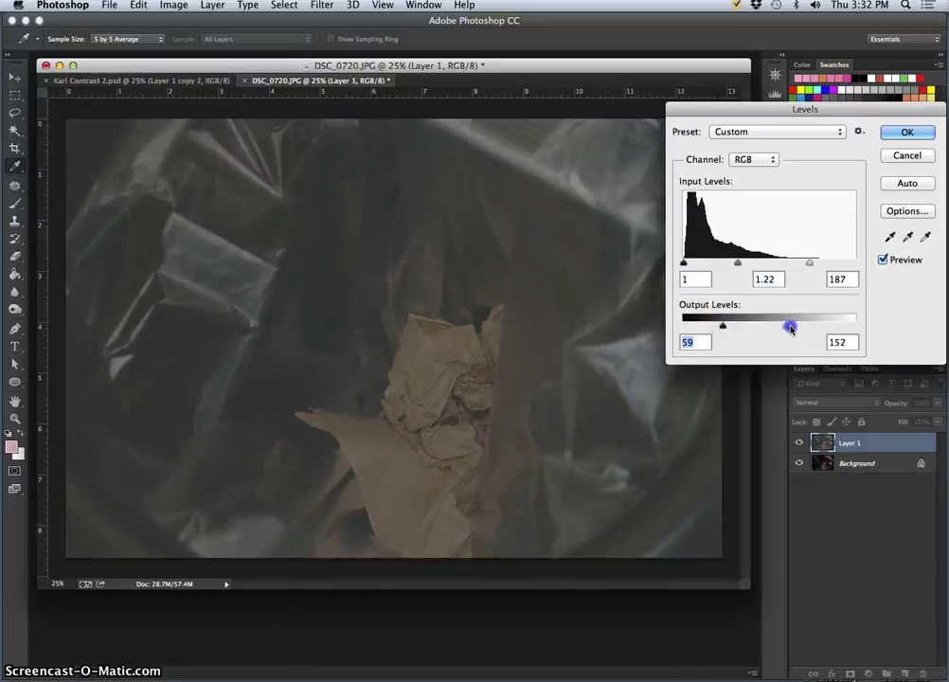
left_click_drag(794, 326, 804, 326)
left_click_drag(722, 327, 668, 324)
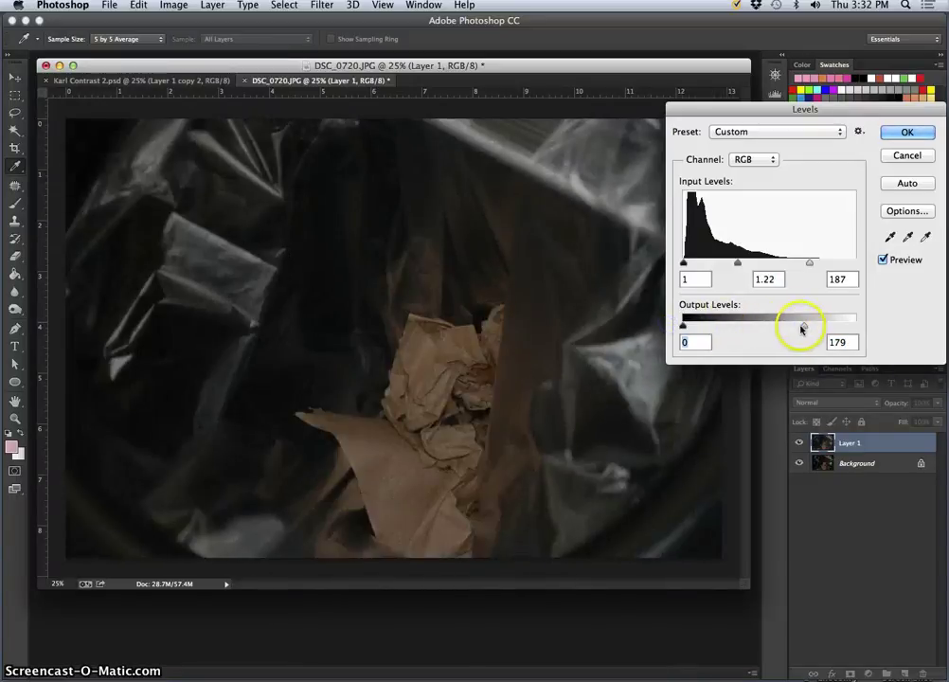
left_click_drag(804, 327, 846, 326)
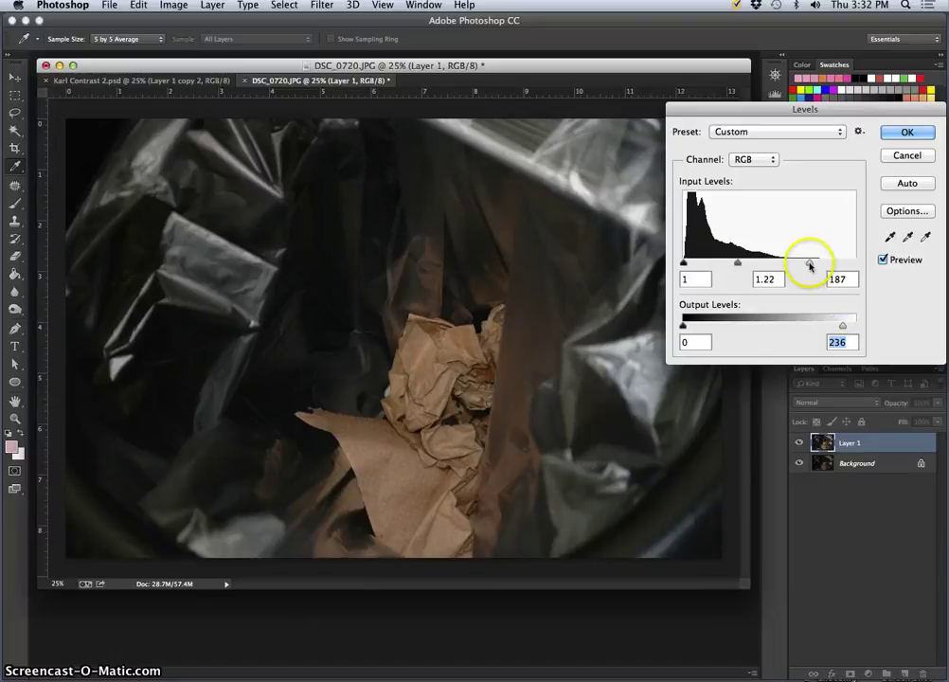
Apply the Levels, duplicate Layer 1, and fully desaturate the copy with Hue/Saturation.
left_click(906, 132)
key("v")
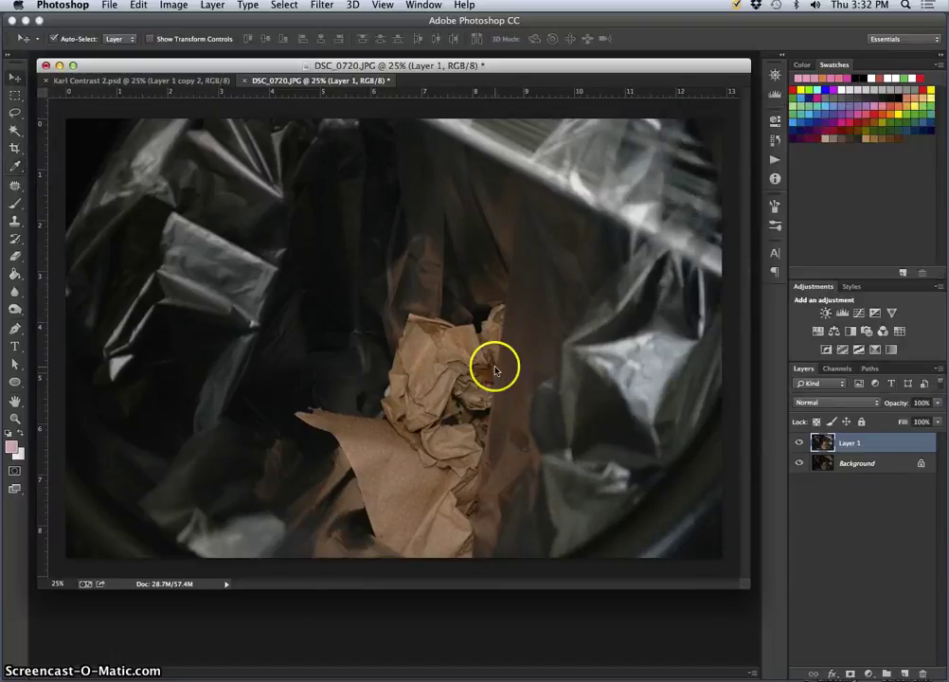
key("super+j")
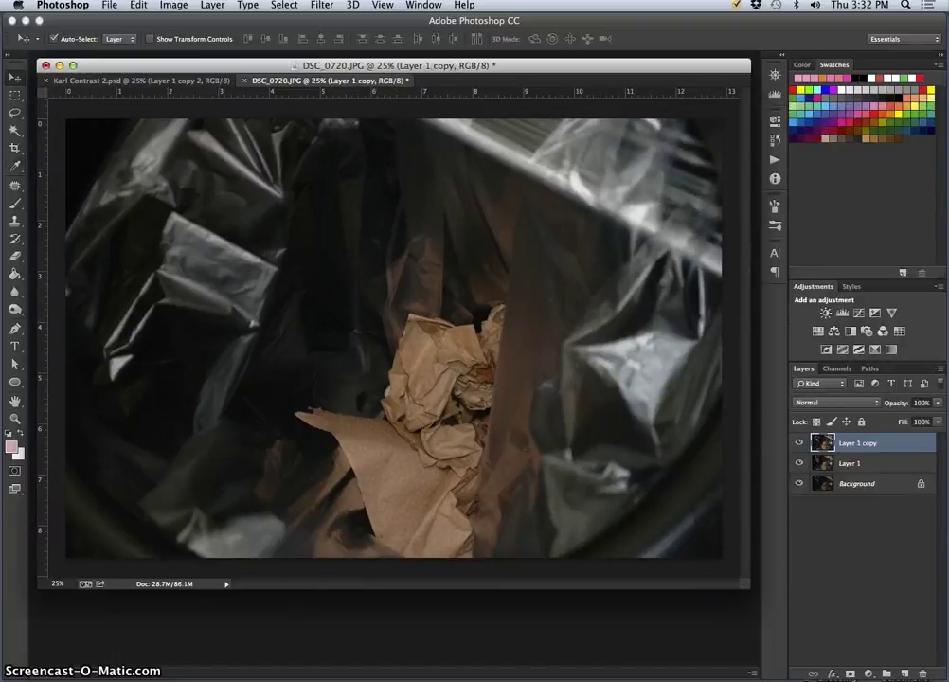
left_click(173, 5)
mouse_move(154, 40)
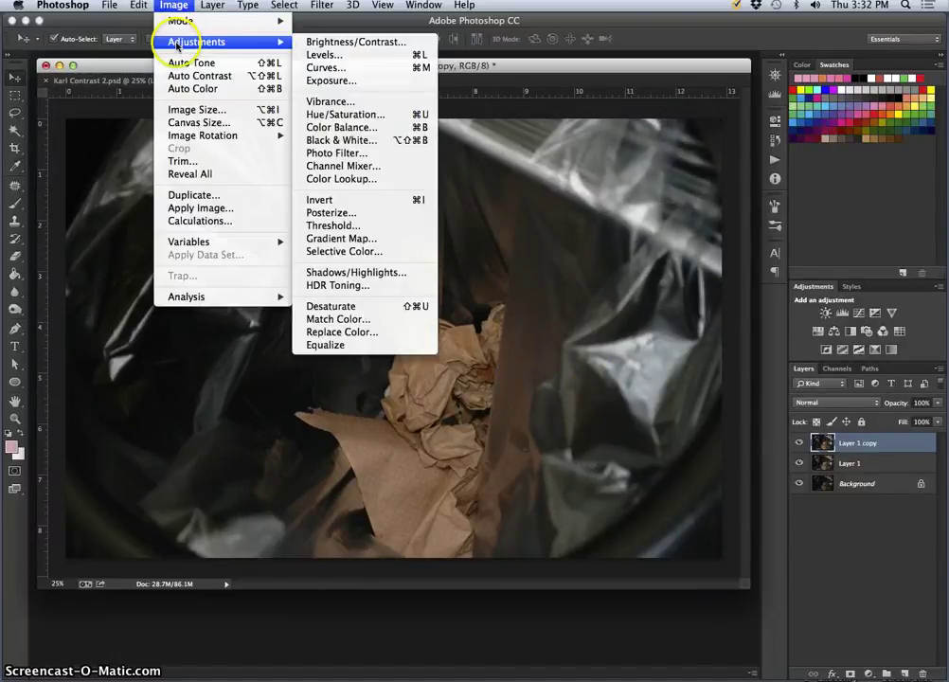
left_click(339, 110)
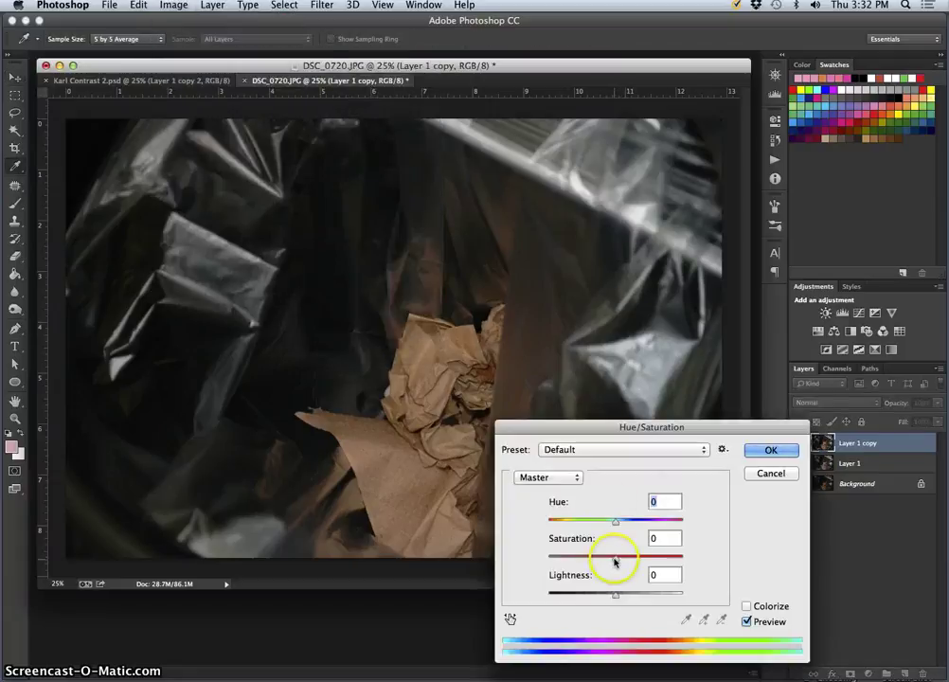
left_click_drag(614, 560, 507, 555)
left_click(771, 450)
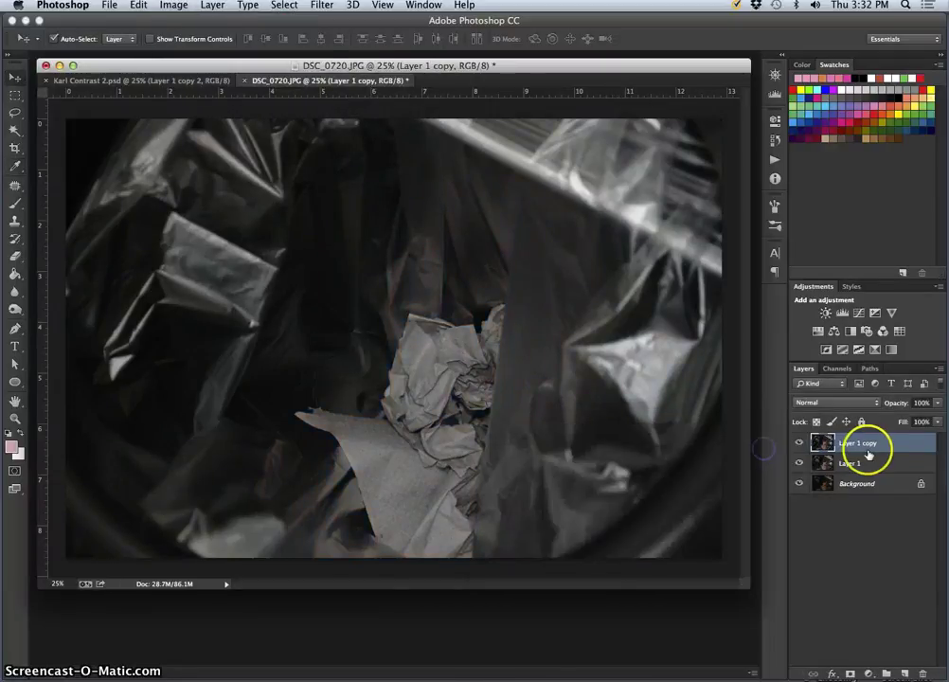
Duplicate the greyscale layer and colorize it at Hue 32, Saturation 5.
key("super+j")
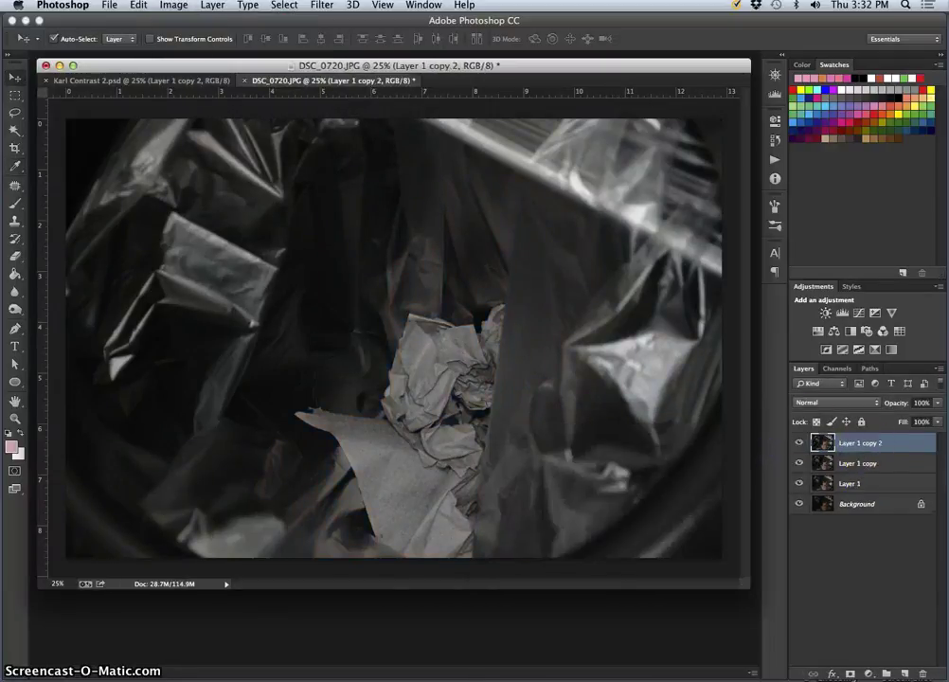
left_click(173, 6)
mouse_move(204, 42)
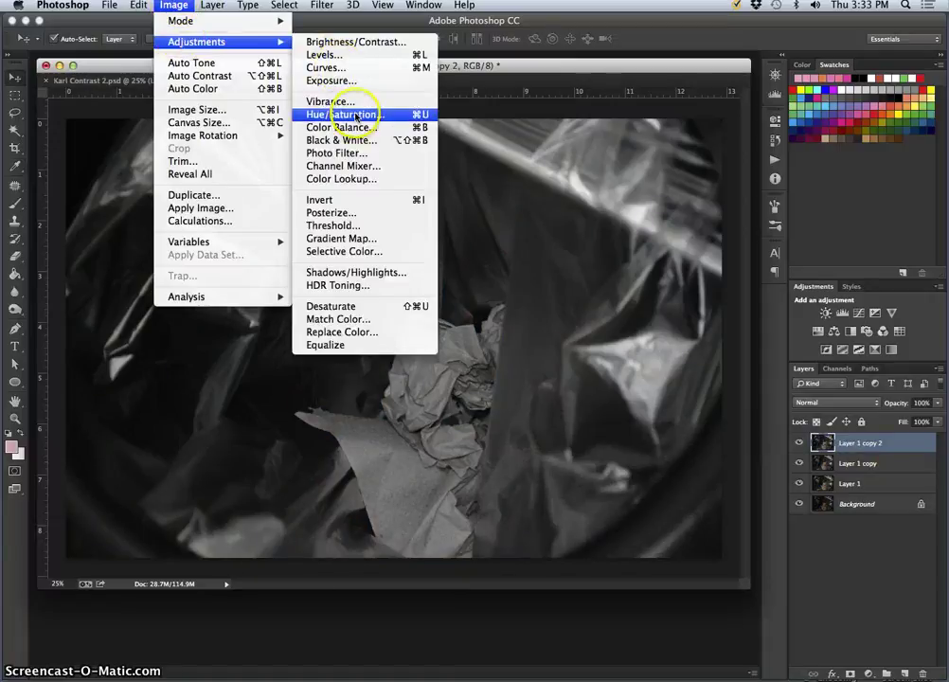
left_click(356, 115)
left_click(746, 605)
left_click_drag(671, 519, 559, 519)
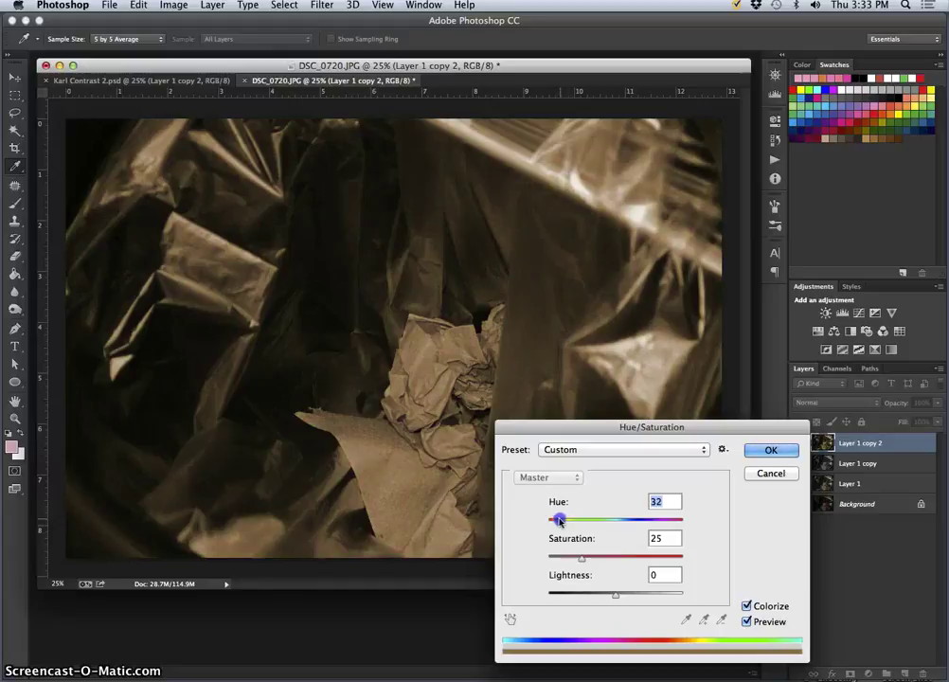
left_click(582, 558)
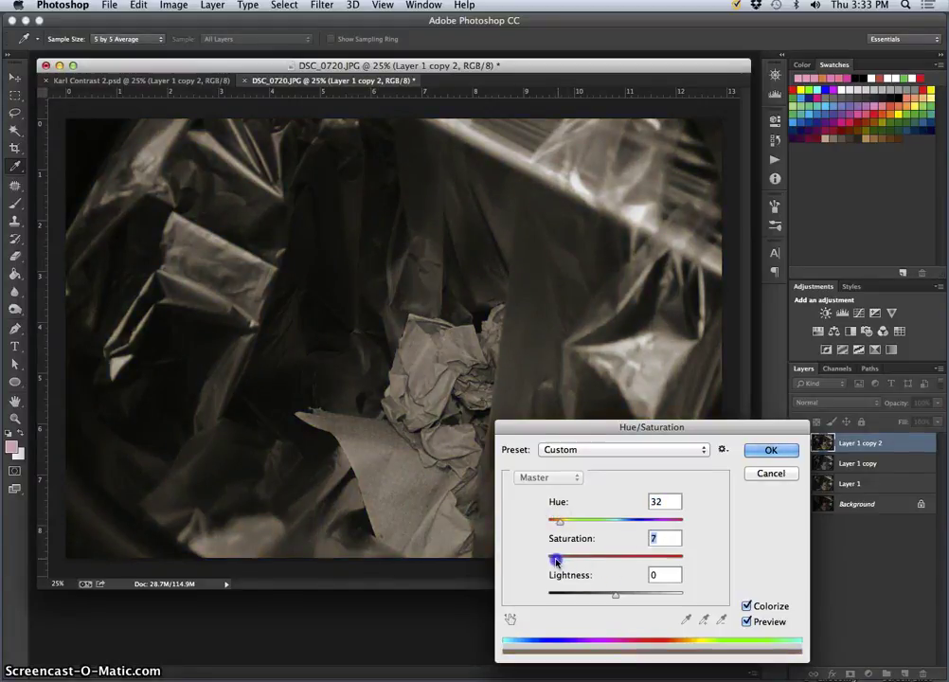
left_click(771, 450)
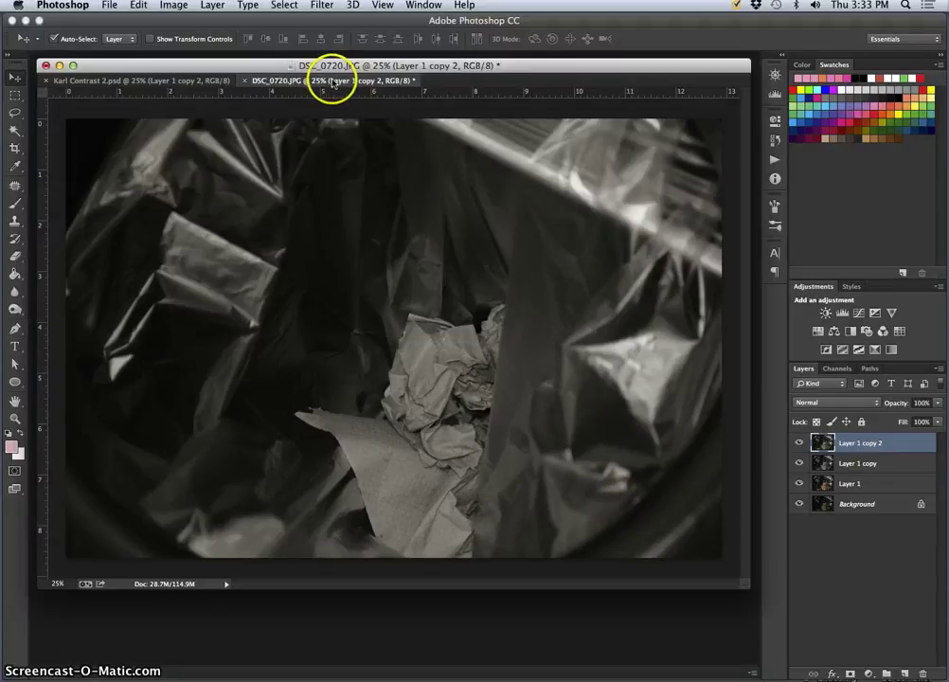
Drag the DSC_0720.JPG tab out into its own window.
left_click_drag(331, 68, 350, 141)
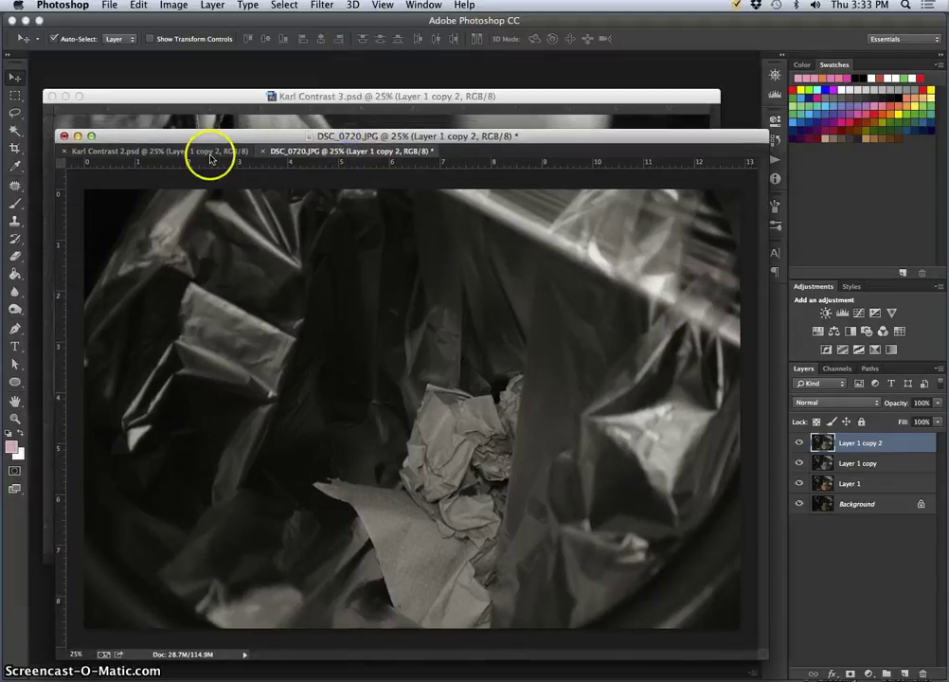
left_click(185, 159)
left_click(353, 151)
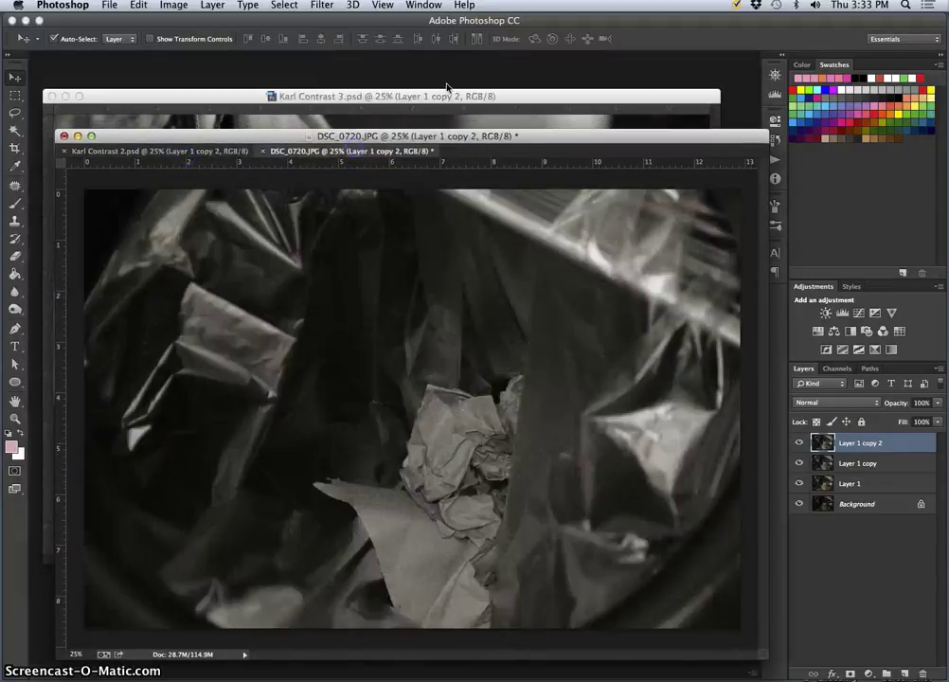
Float all documents in windows and bring DSC_0720.JPG to the front via Exposé.
left_click(424, 6)
mouse_move(441, 21)
left_click(591, 202)
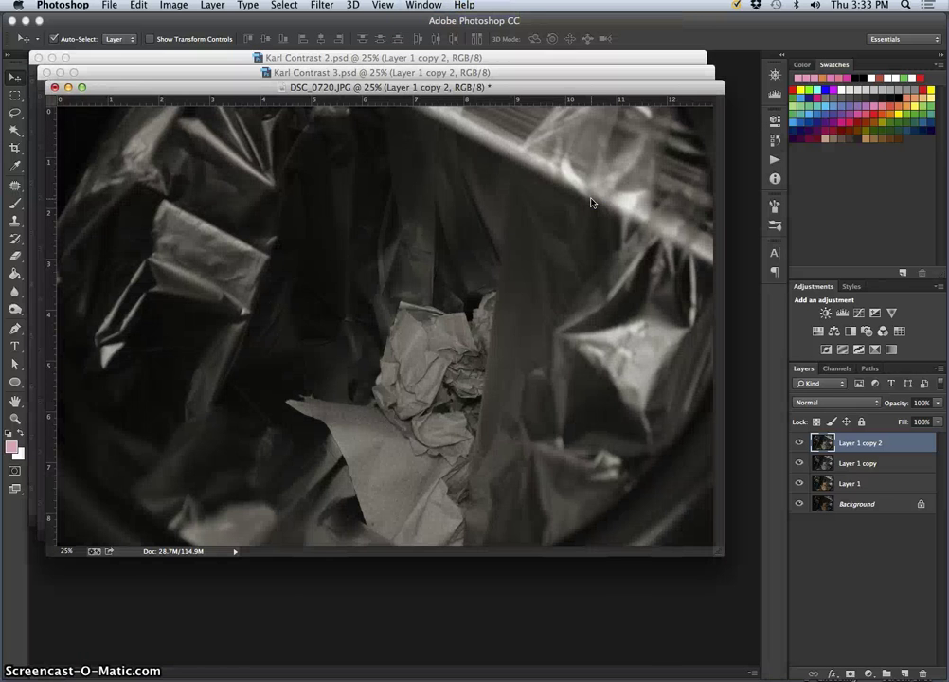
left_click(596, 194)
key("ctrl+Down")
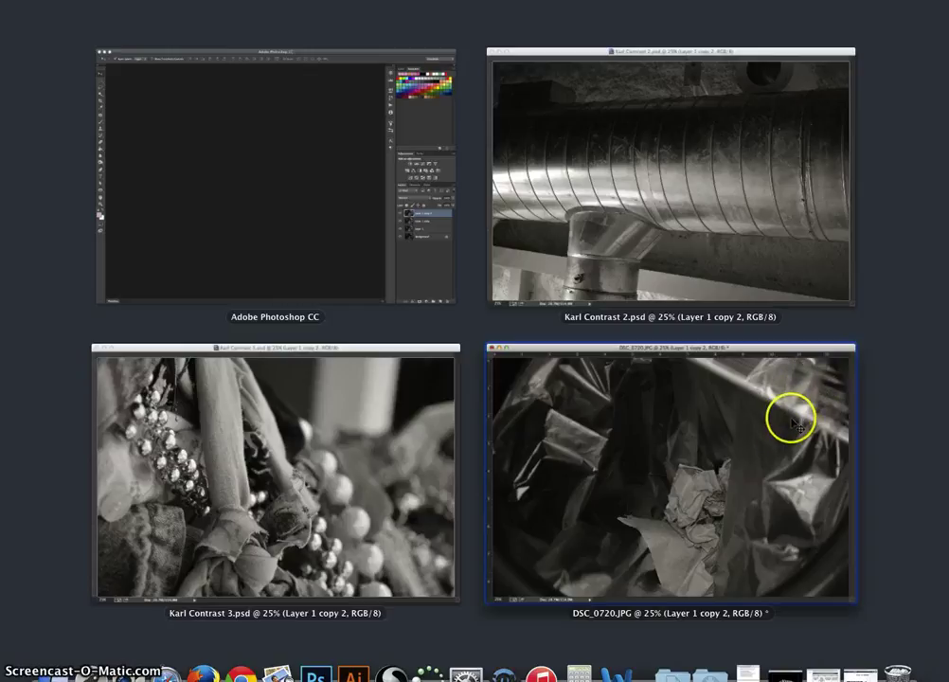
left_click(764, 466)
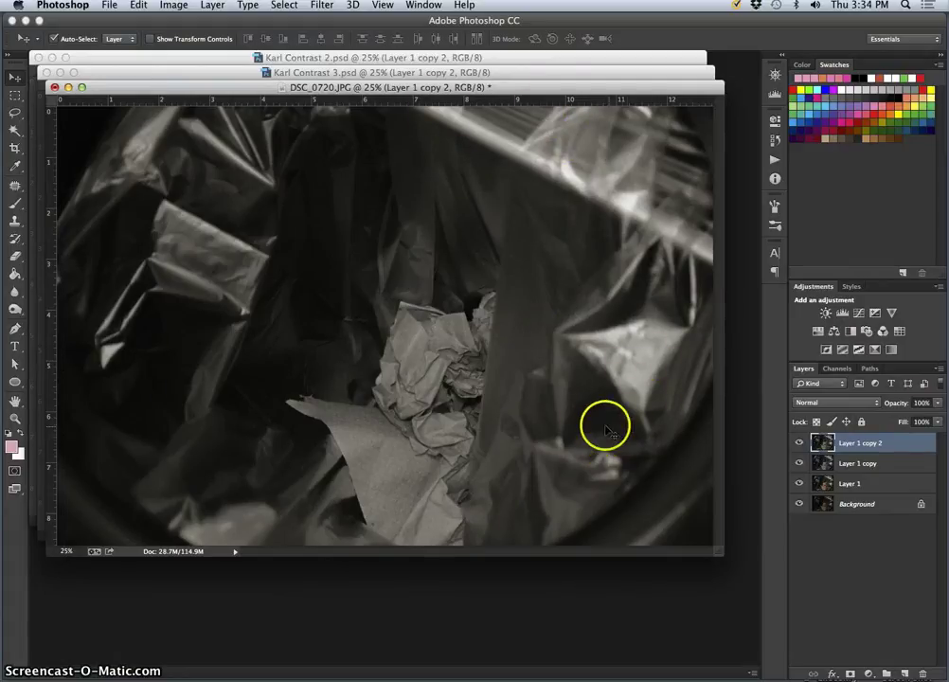
Save the image on the Desktop as Karl Contrast 4.psd and enlarge its window.
left_click(109, 5)
left_click(159, 159)
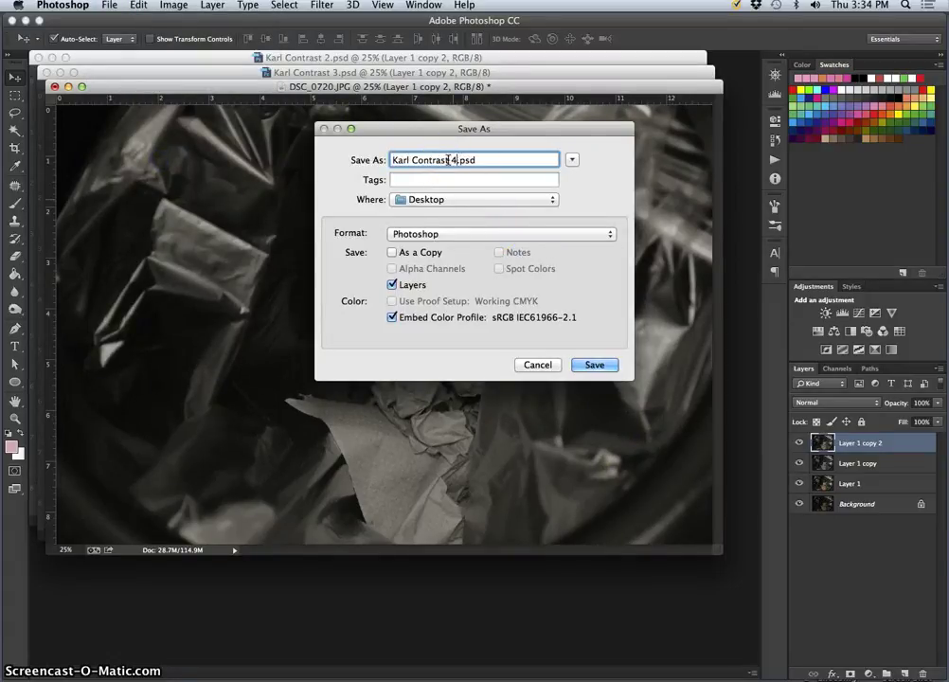
left_click(592, 366)
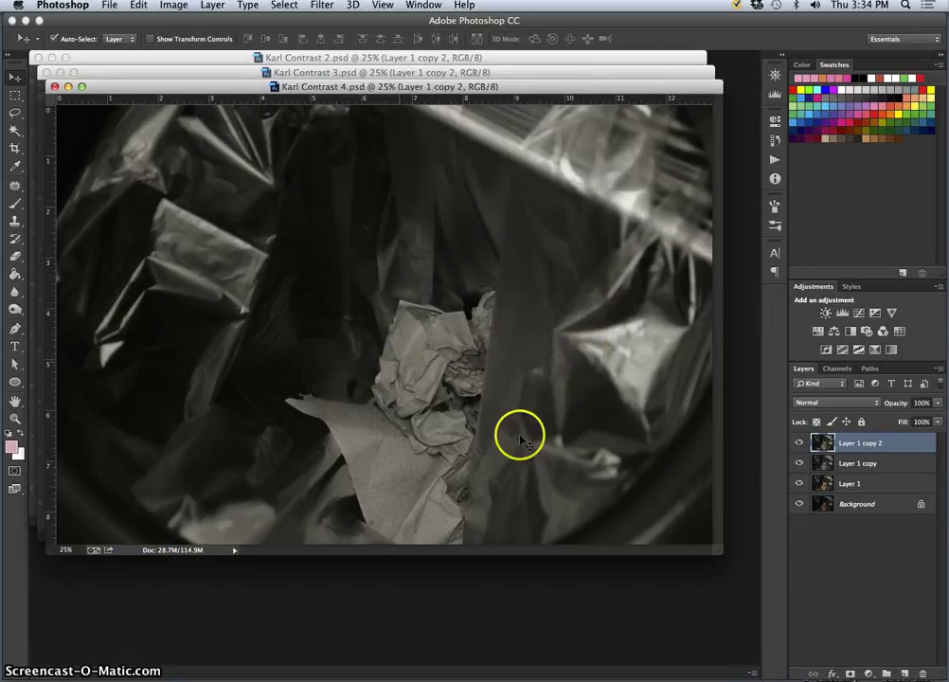
left_click_drag(717, 549, 744, 604)
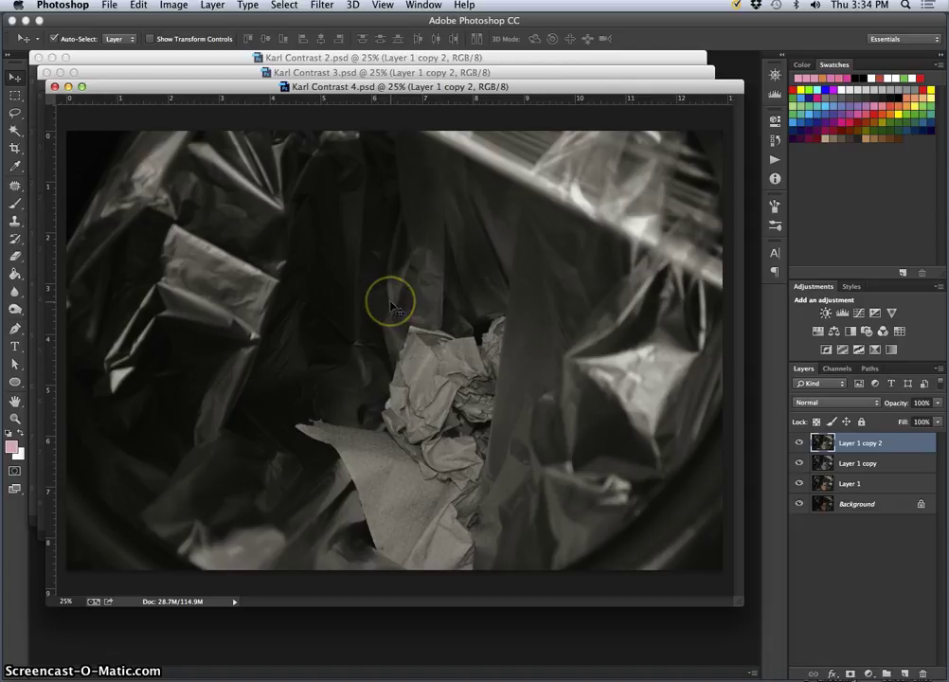
Select the Crop tool and enlarge the Karl Contrast 4 window to fill the workspace.
left_click(14, 148)
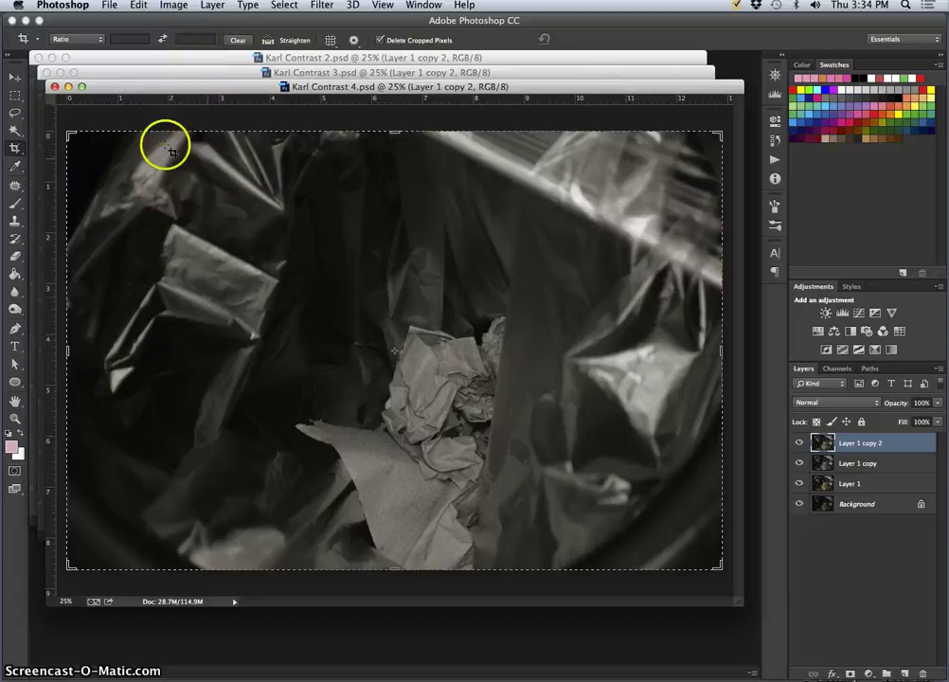
left_click_drag(739, 601, 868, 678)
double_click(166, 90)
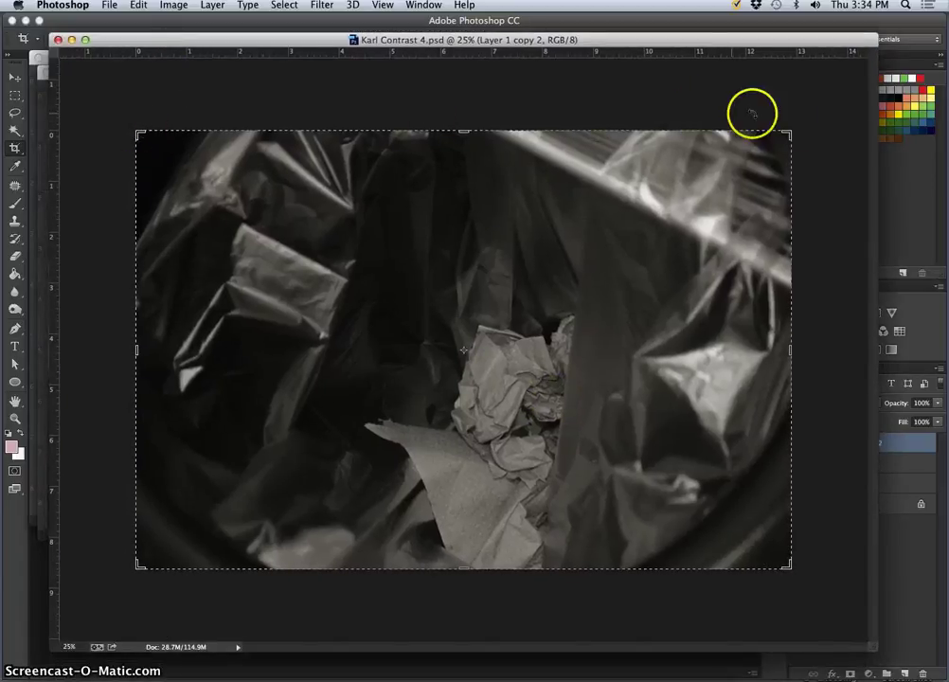
Open and dismiss the pasteboard colour menu, then cancel the pending crop.
right_click(95, 91)
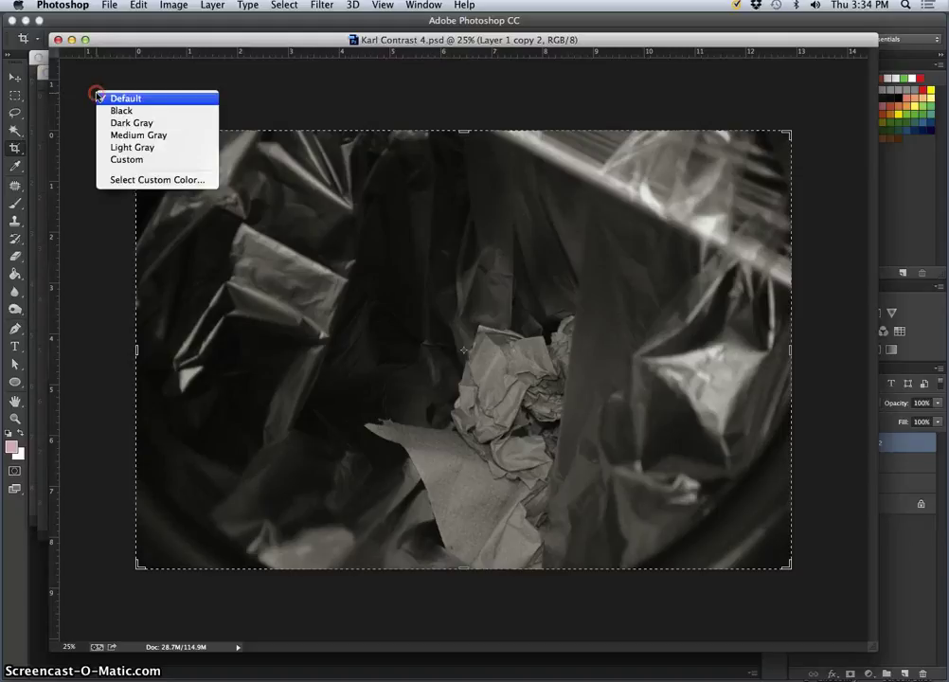
left_click(88, 94)
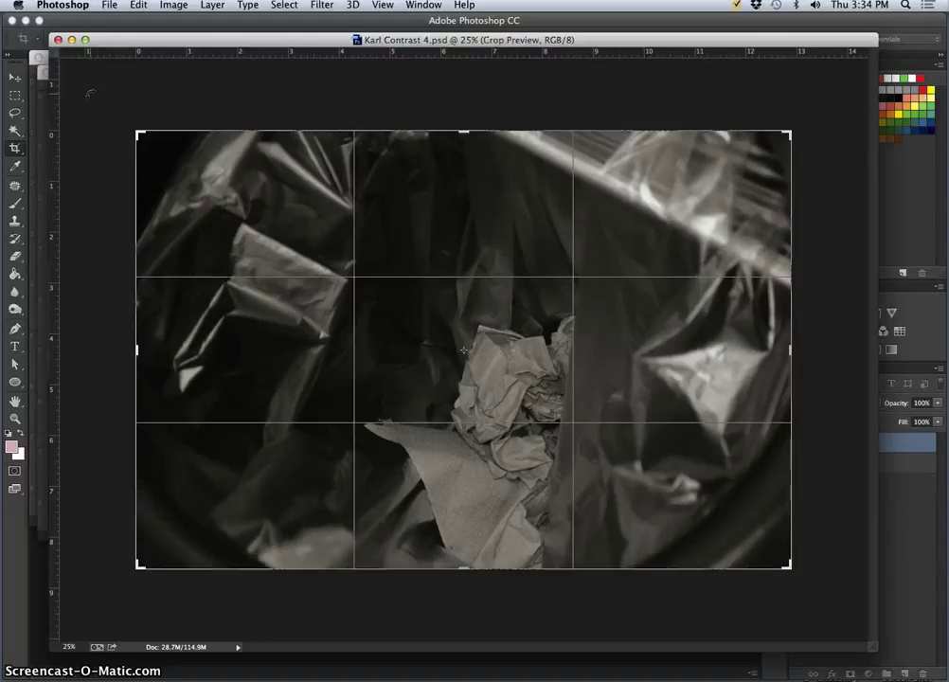
key("Return")
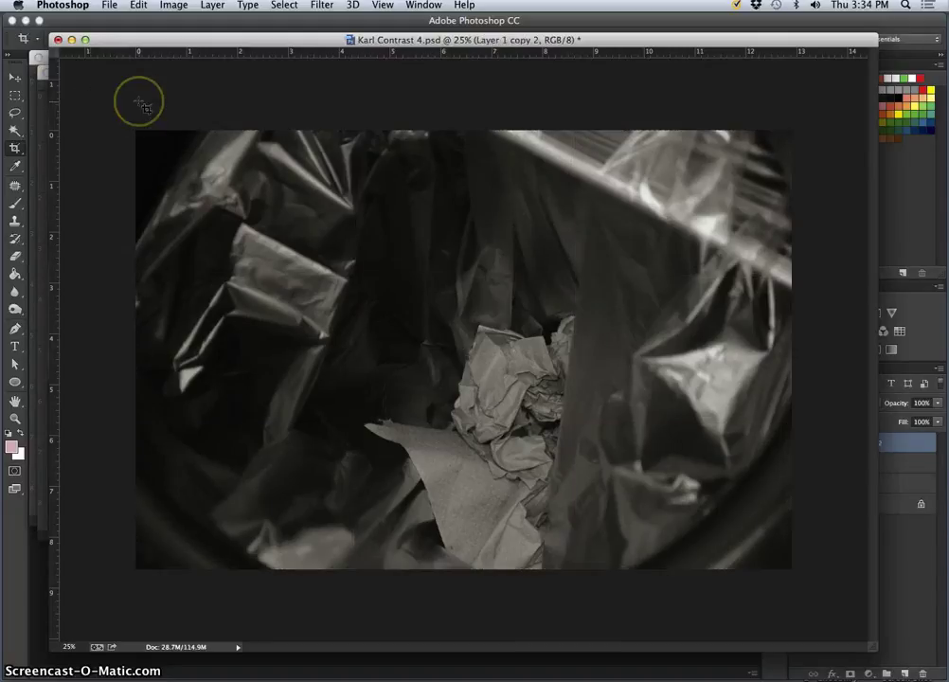
left_click(139, 102)
Crop to a roughly square box around the crumpled paper, then shift the window left.
key("Return")
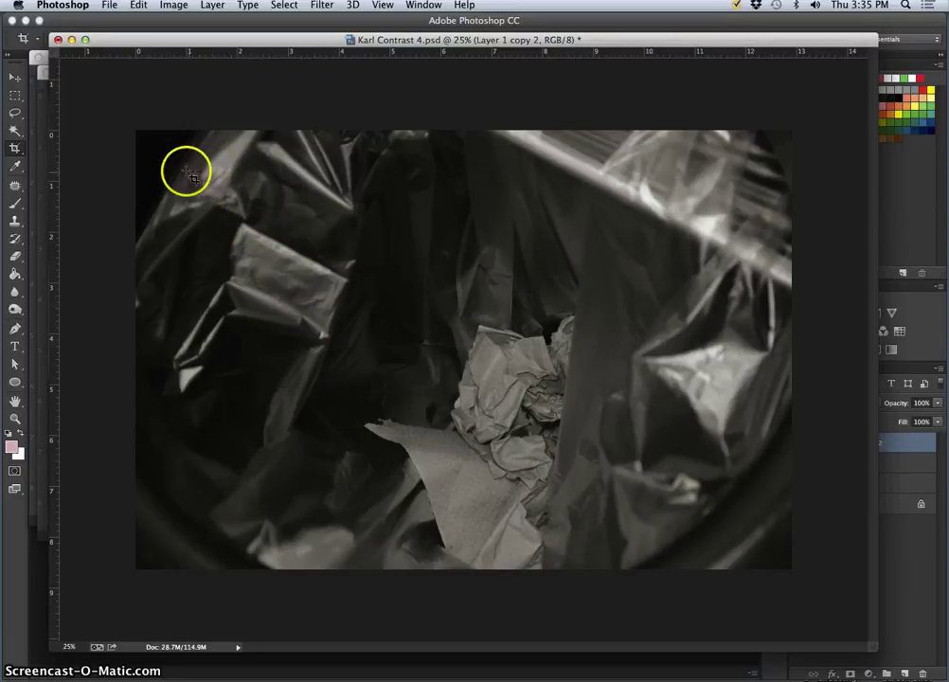
left_click_drag(233, 199, 636, 567)
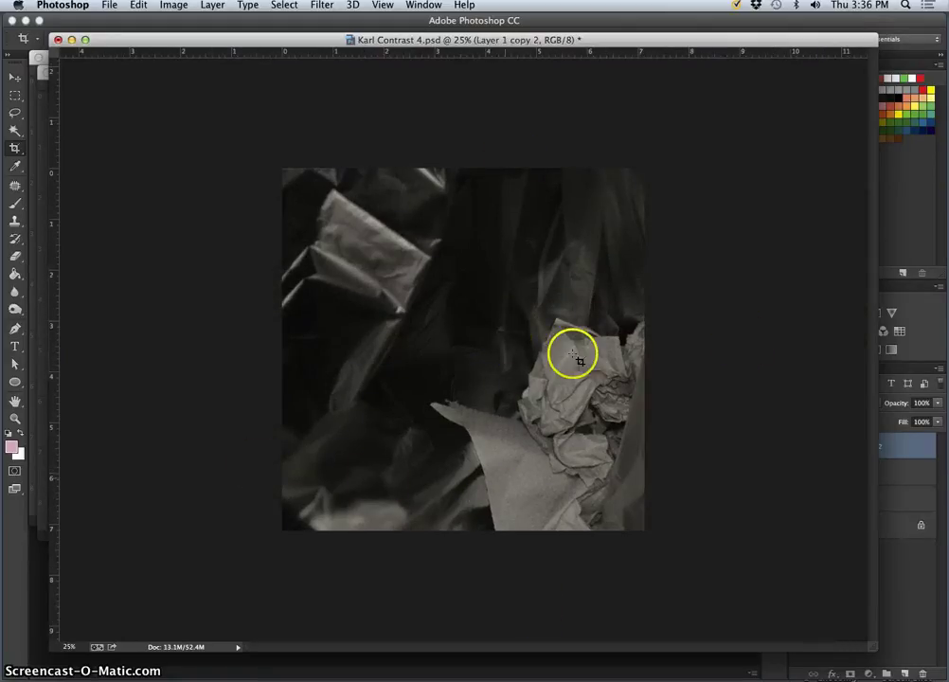
left_click_drag(674, 38, 658, 61)
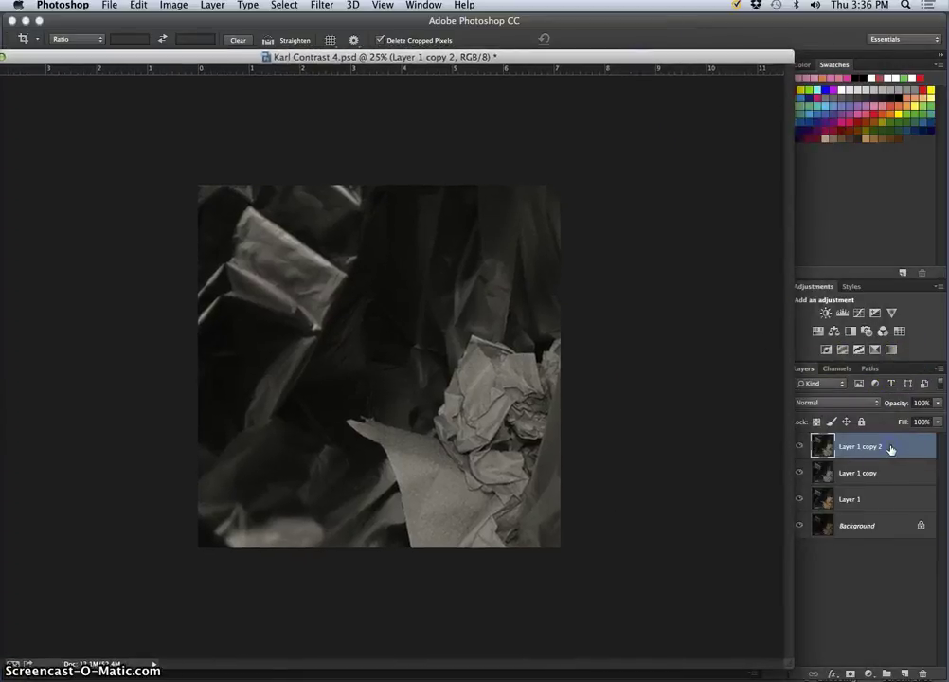
Duplicate the layer and apply Levels with input values 6, 1.02 and 199.
key("super+j")
left_click(174, 5)
mouse_move(189, 40)
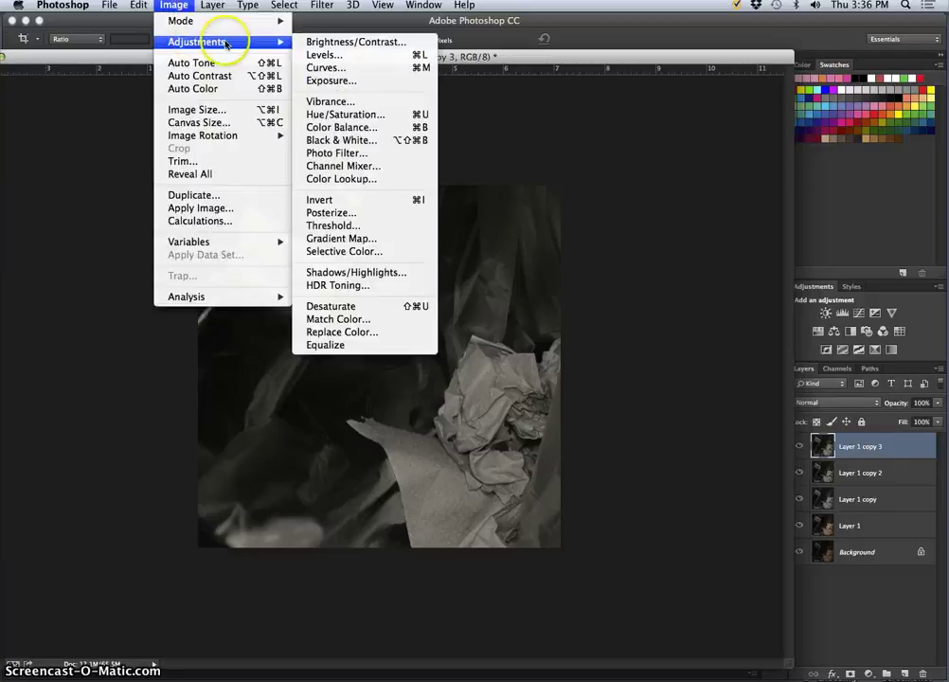
left_click(318, 59)
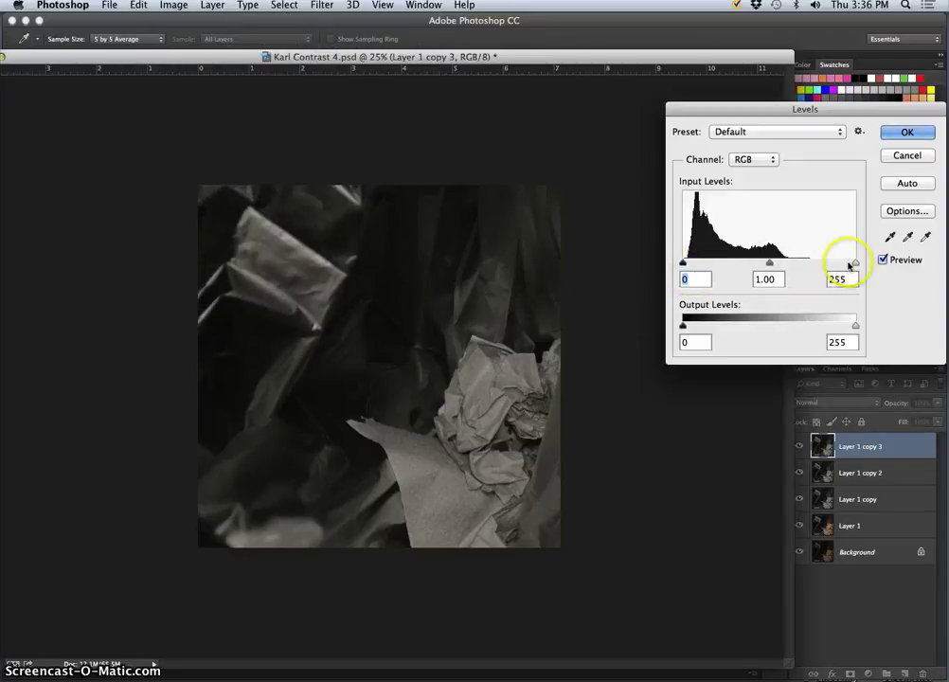
left_click_drag(854, 267, 815, 265)
mouse_move(750, 264)
left_mouse_down()
mouse_move(740, 268)
mouse_move(749, 265)
left_mouse_up()
left_click_drag(684, 266, 687, 265)
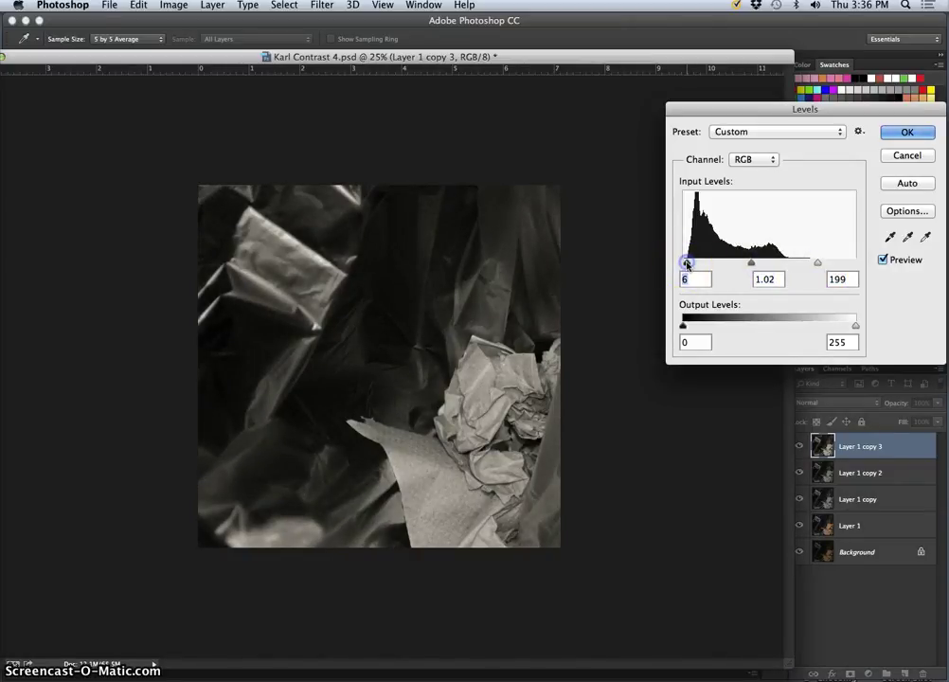
left_click(909, 134)
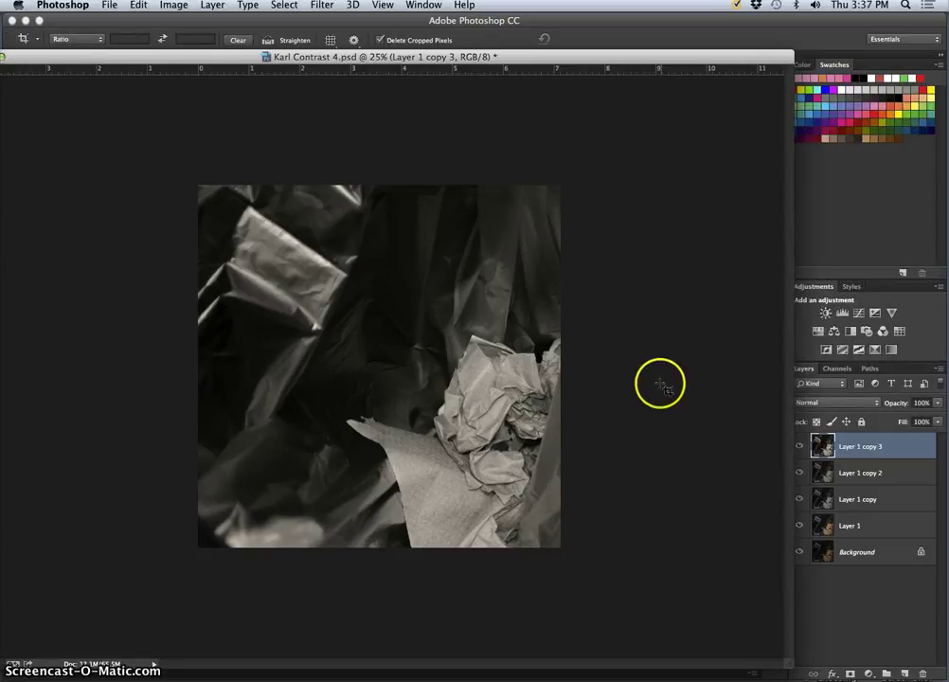
Toggle Layer 1 copy 3's visibility to compare, then float the document window.
left_click(800, 446)
left_click(800, 446)
left_click(800, 446)
left_click(800, 446)
left_click(800, 446)
left_click(801, 446)
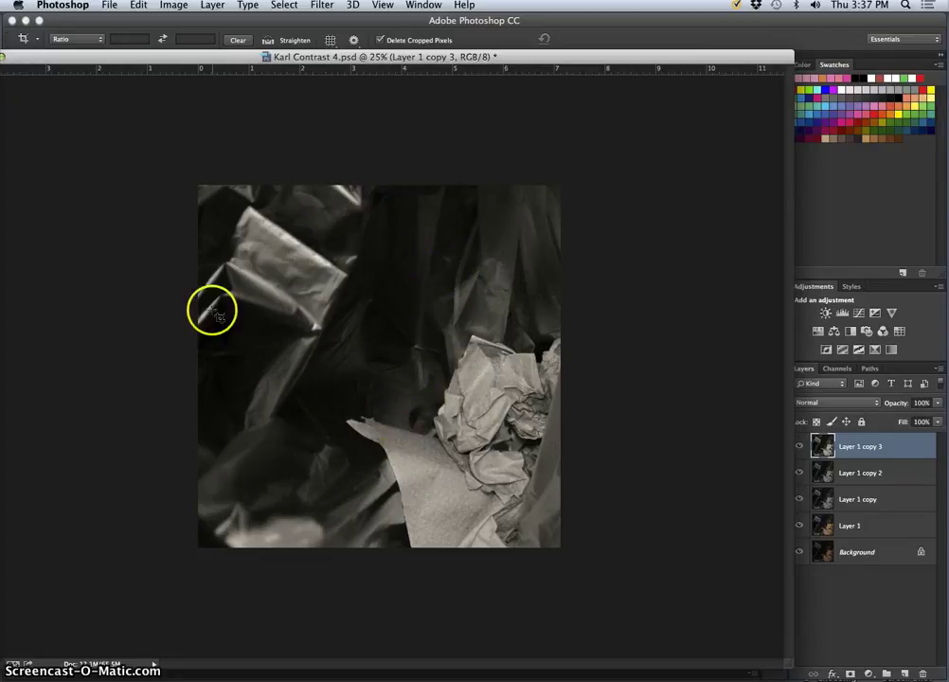
left_click_drag(270, 58, 274, 65)
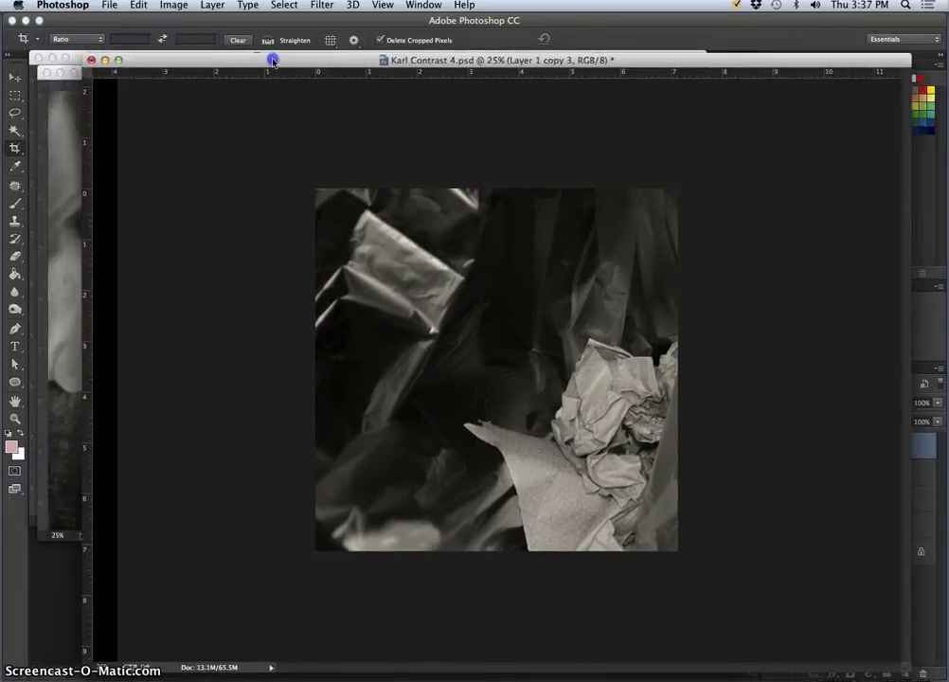
Save As Karl Crop 1.psd on the Desktop and nudge the window left.
left_click(110, 6)
left_click(142, 160)
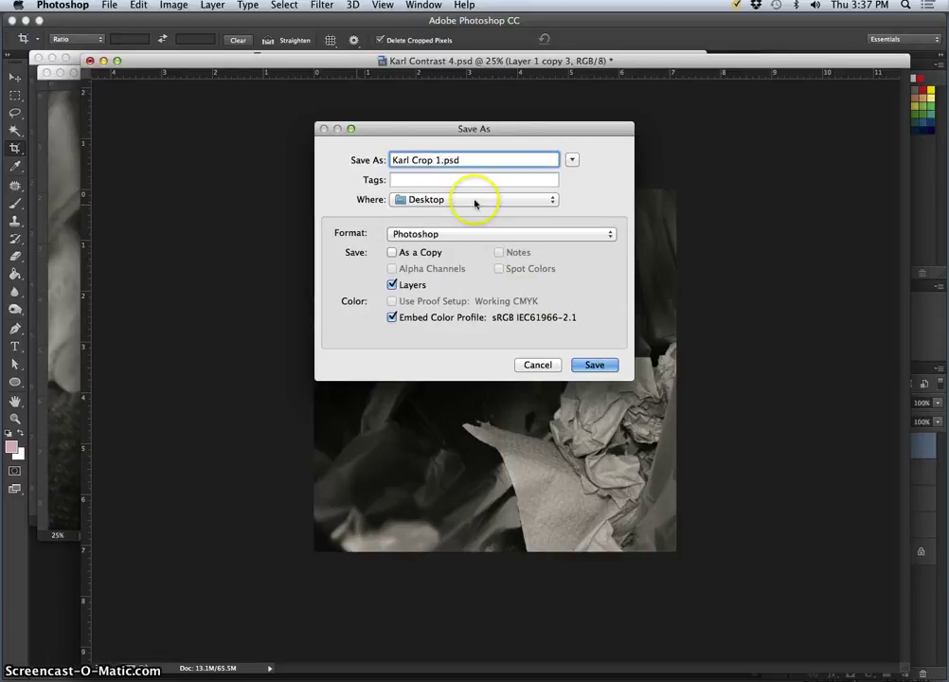
left_click(594, 365)
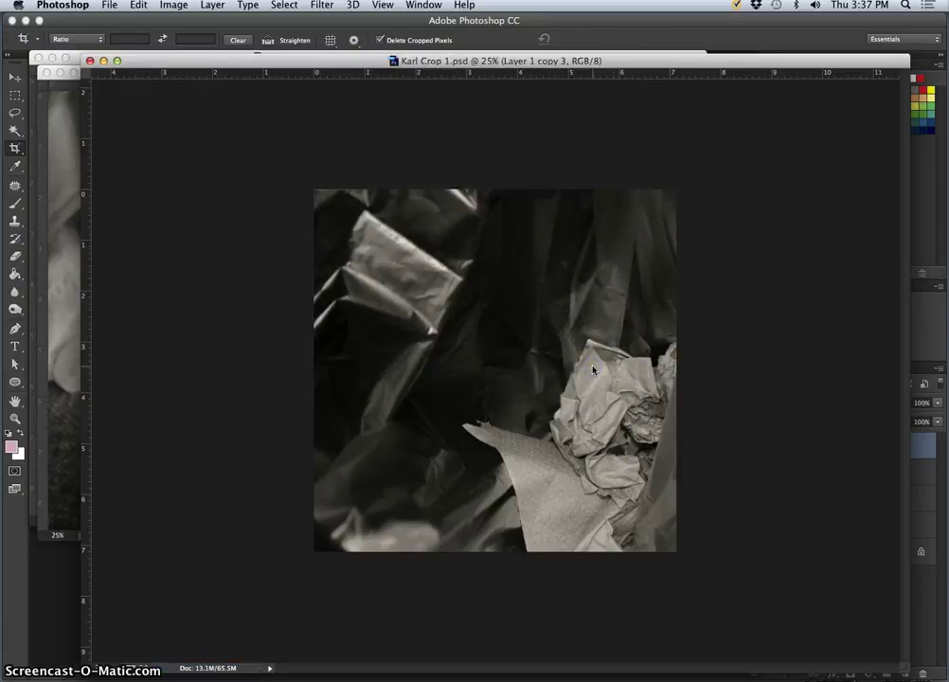
left_click_drag(599, 60, 566, 76)
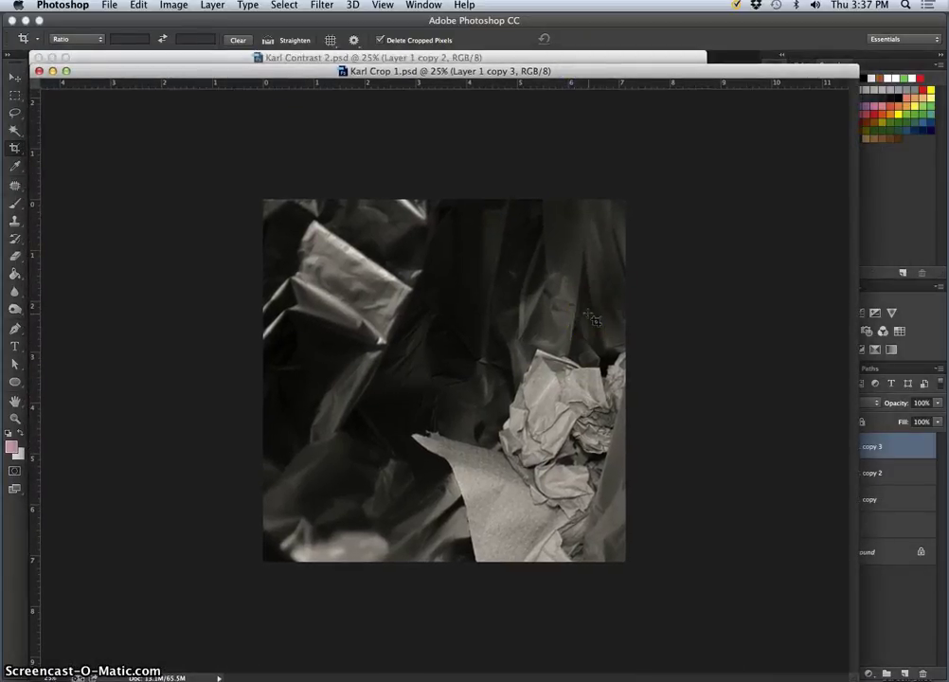